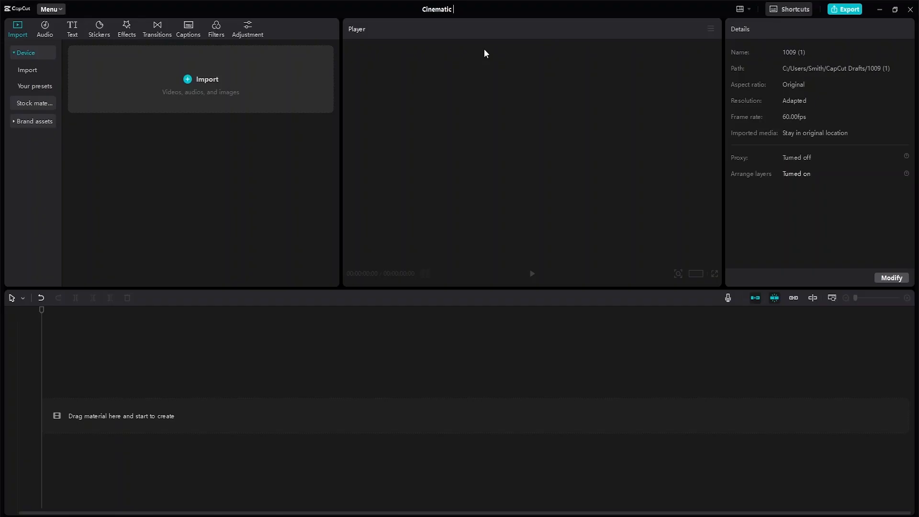
# - Rename the project as Cinematic Slow-Mo
pyautogui.write('-Mo')
pyautogui.press('Return')
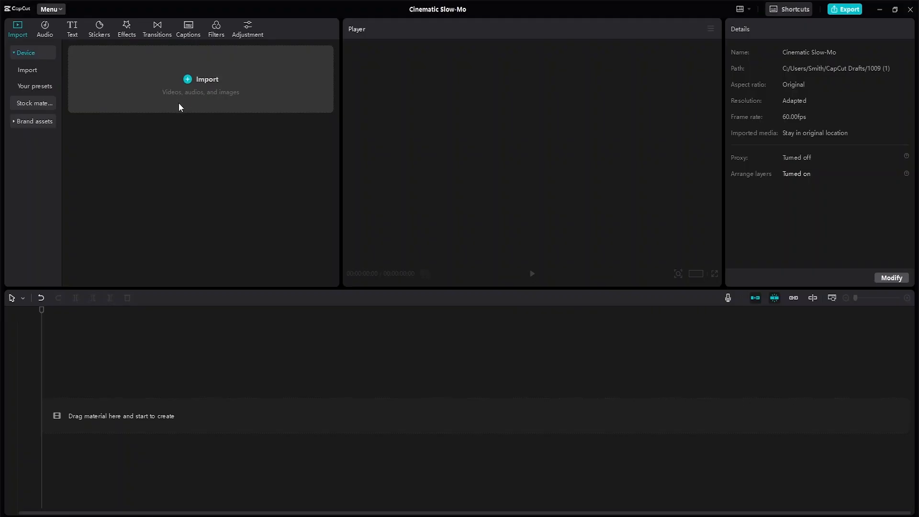
# - Search the stock material library for "cars"
pyautogui.click(33, 102)
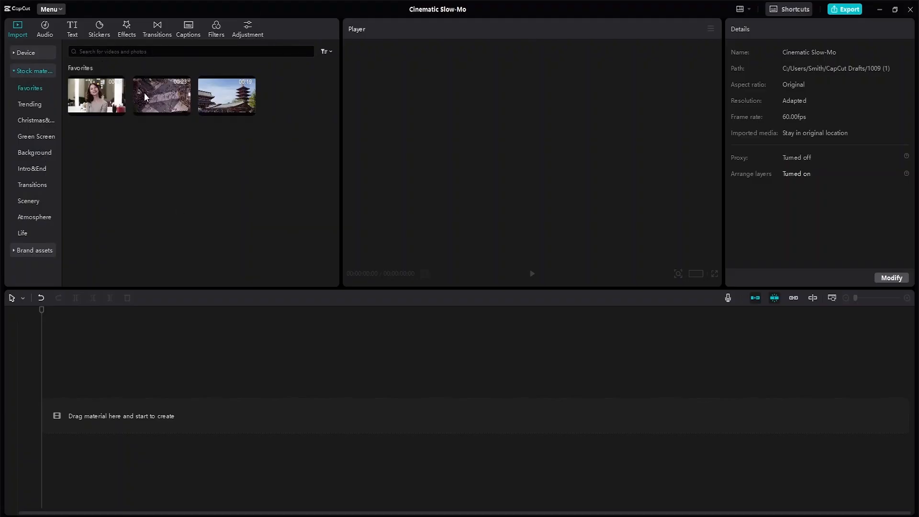
pyautogui.click(114, 52)
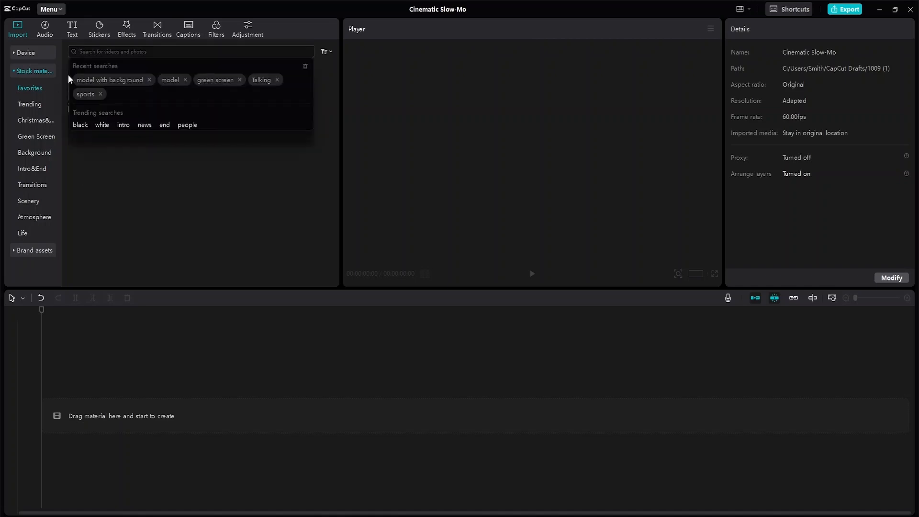
pyautogui.write('s')
pyautogui.press('BackSpace')
pyautogui.write('cars')
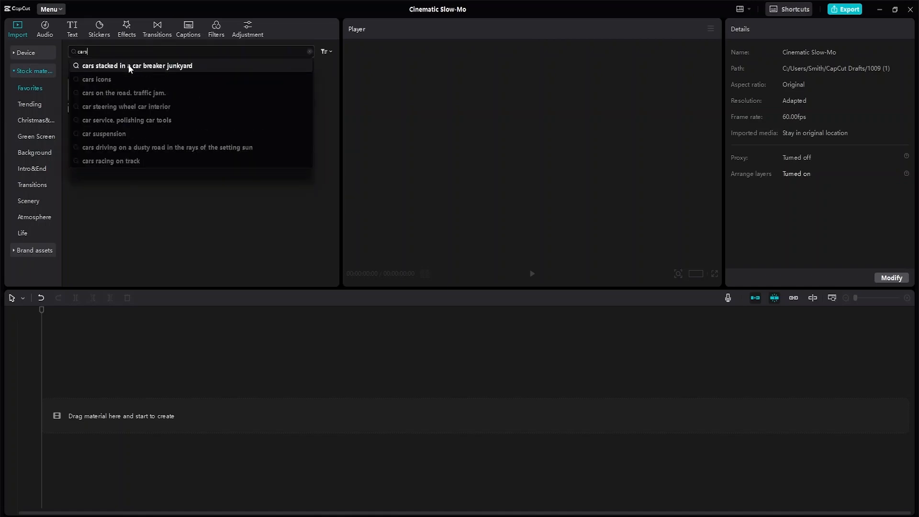
pyautogui.press('Return')
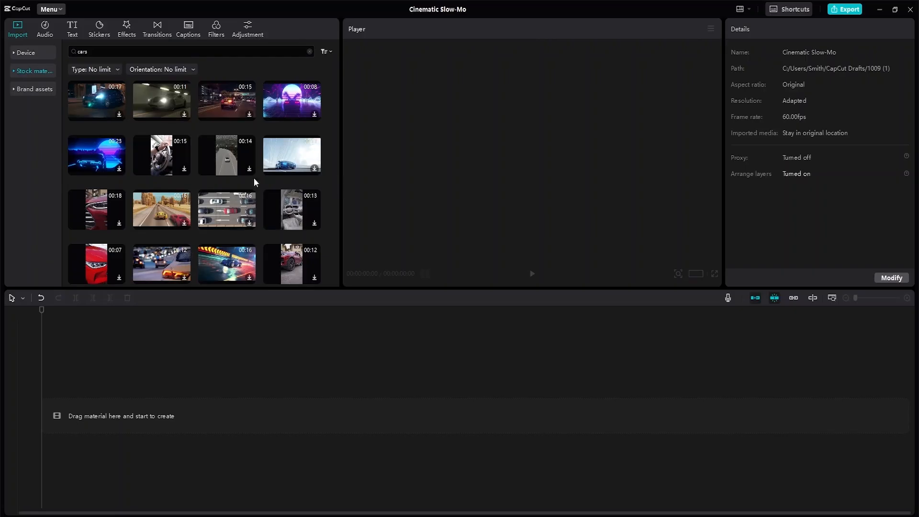
# - Import 12064457_1080_1920_24fps.mp4 and 5233_New_York_NYC_1280x720.mp4 from the Advance Capcut Tutorial Resource File folder on the device
pyautogui.click(33, 53)
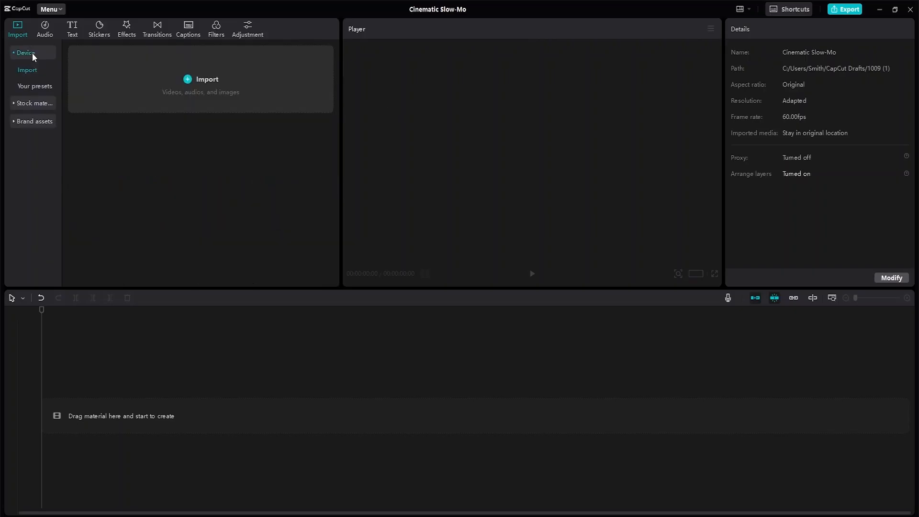
pyautogui.click(190, 79)
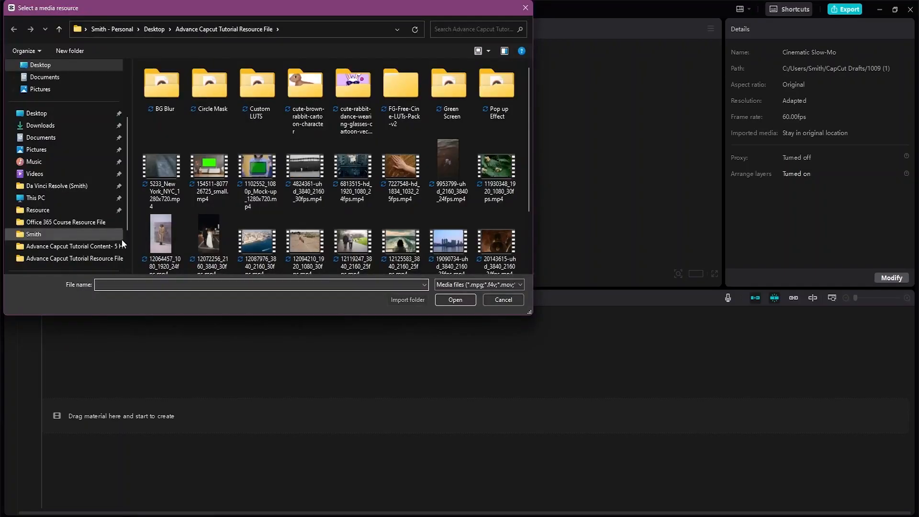
pyautogui.click(160, 235)
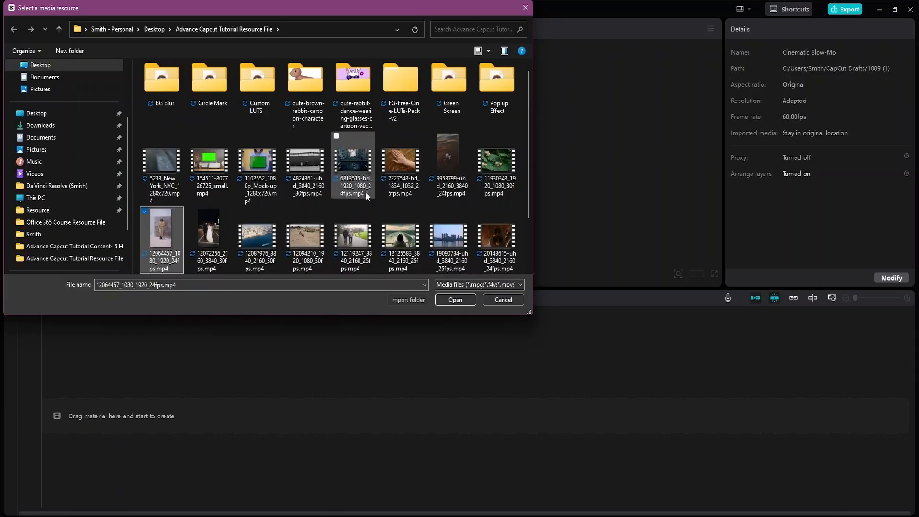
pyautogui.keyDown('ctrl'); pyautogui.click(160, 162); pyautogui.keyUp('ctrl')
pyautogui.click(446, 295)
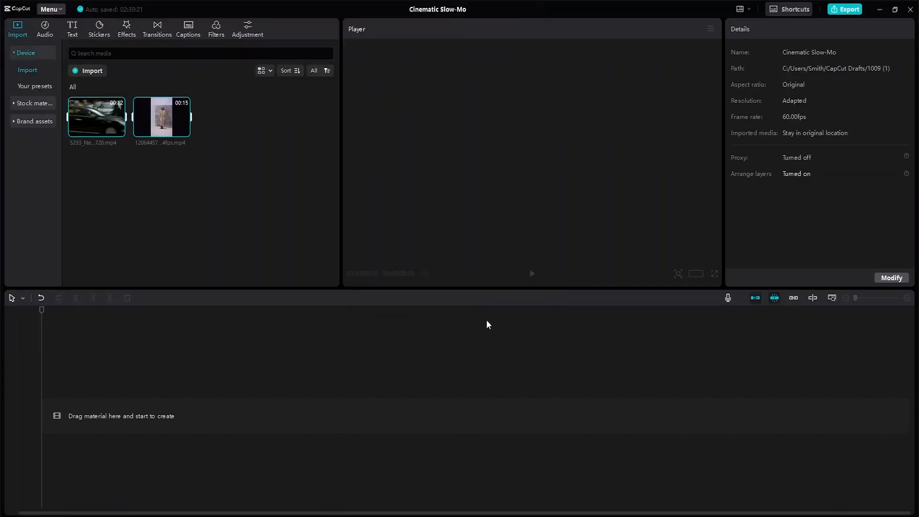
# - Add the portrait clip of the walking woman at the start of the timeline, play it through, and return to the beginning
pyautogui.click(155, 115)
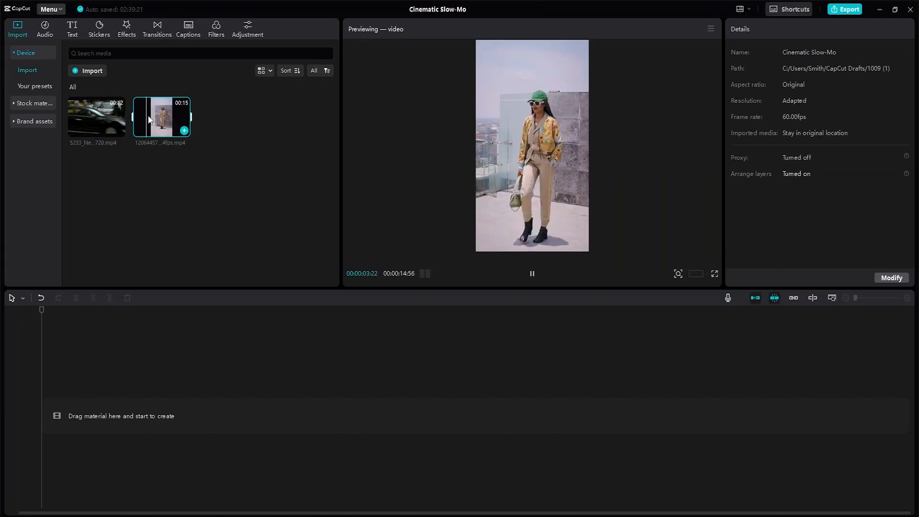
pyautogui.moveTo(173, 118); pyautogui.dragTo(93, 403)
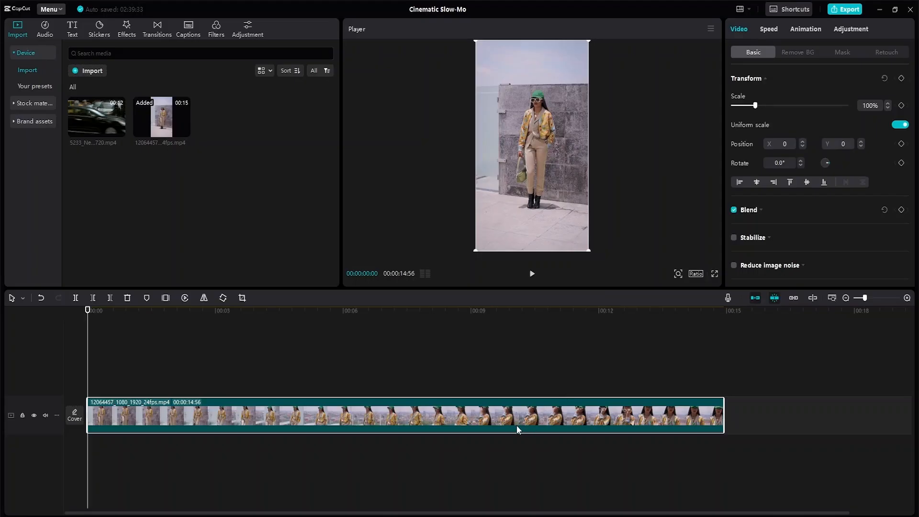
pyautogui.press('space')
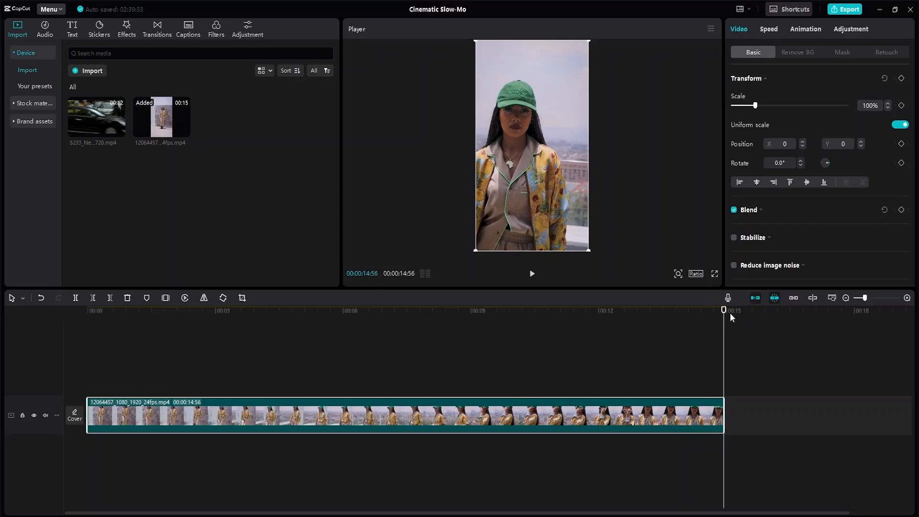
pyautogui.moveTo(723, 311); pyautogui.dragTo(4, 281)
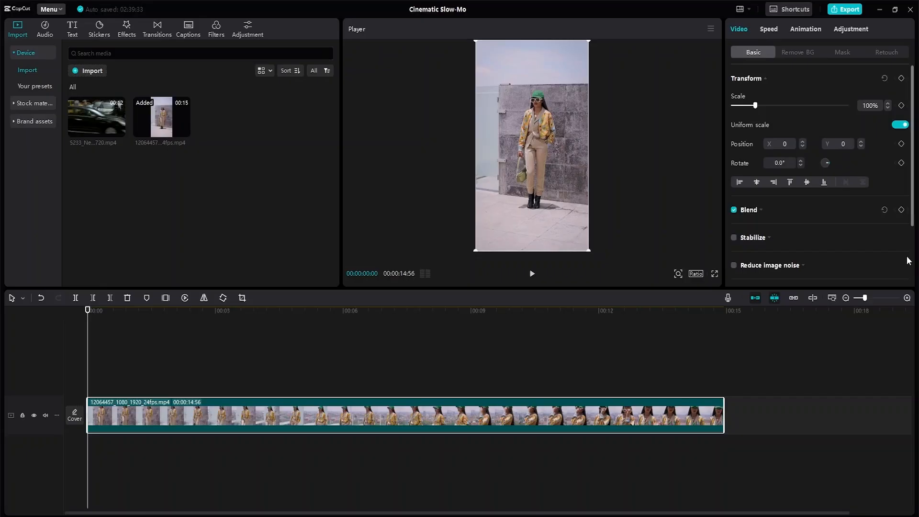
# - Try the Montage speed curve on the whole clip, preview it from the start, and remove the curve again
pyautogui.click(771, 29)
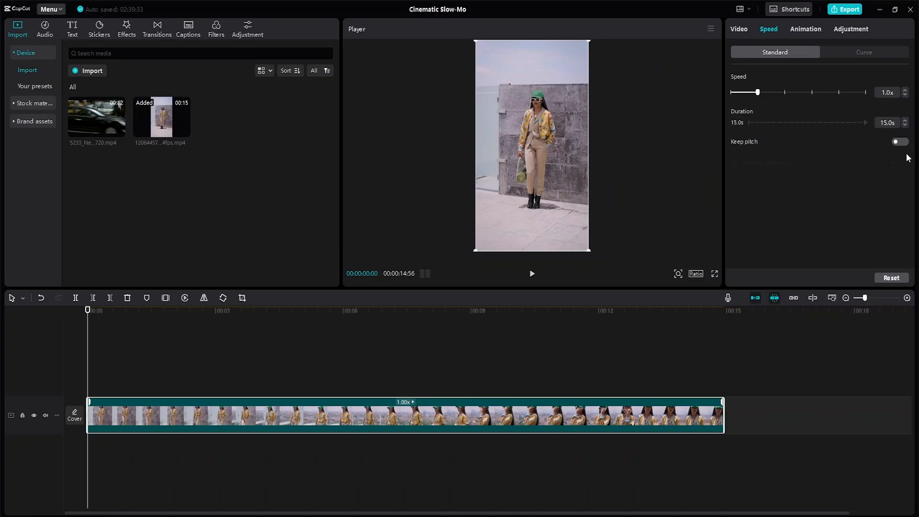
pyautogui.click(866, 54)
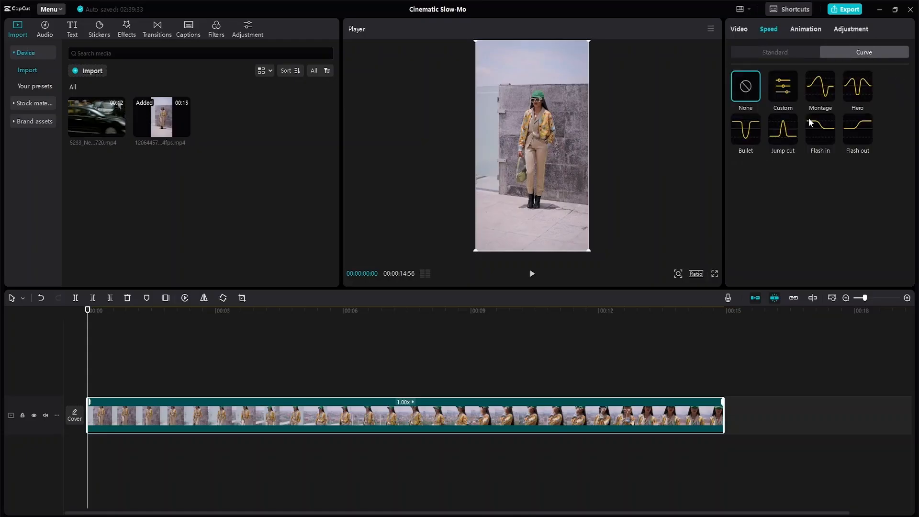
pyautogui.click(820, 96)
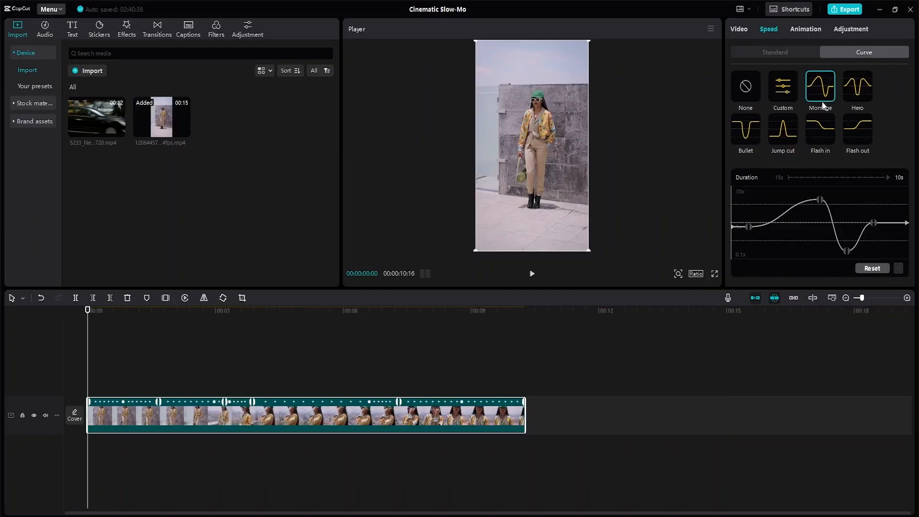
pyautogui.click(531, 274)
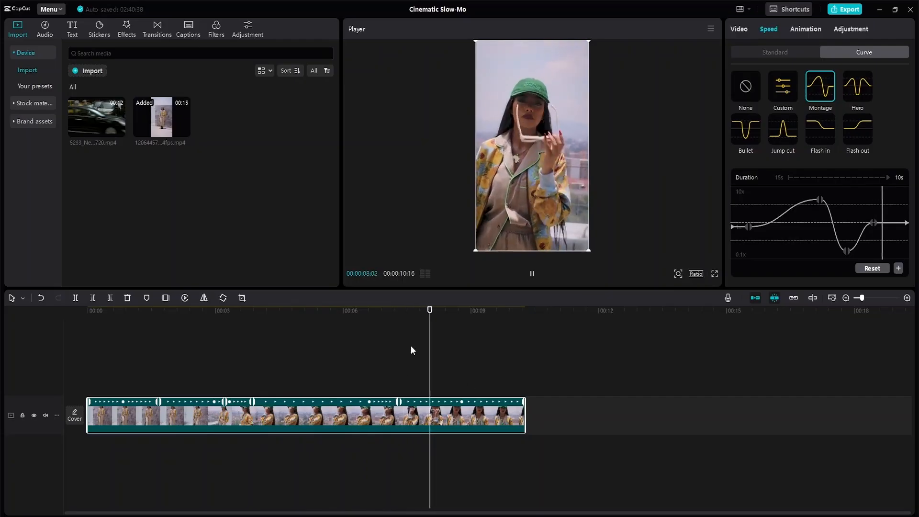
pyautogui.press('space')
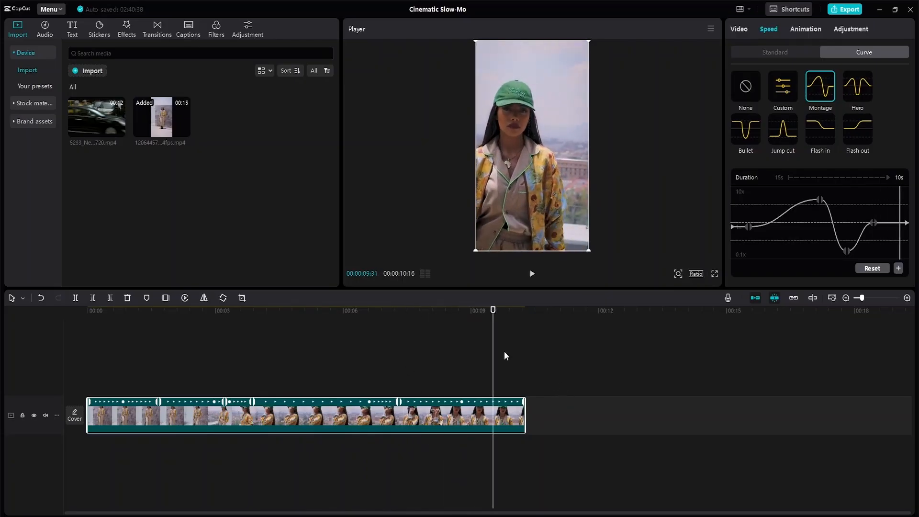
pyautogui.moveTo(493, 315); pyautogui.dragTo(1, 332)
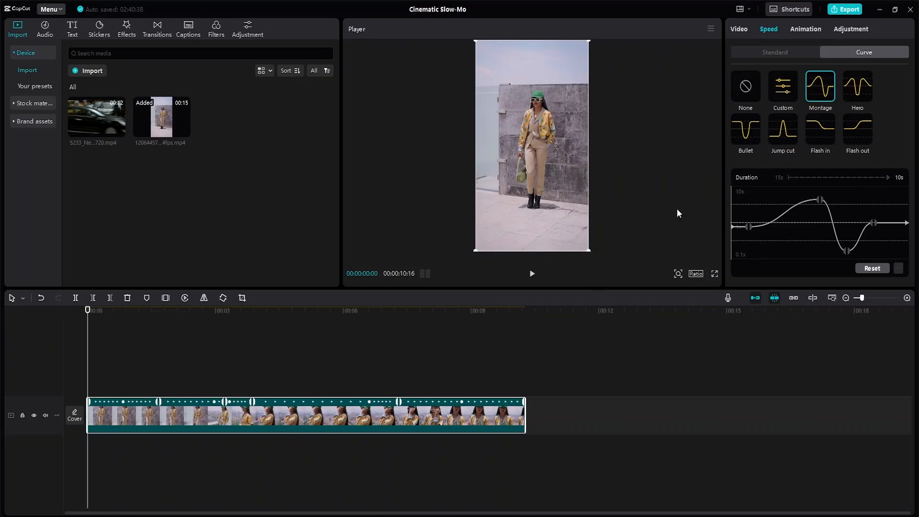
pyautogui.click(743, 93)
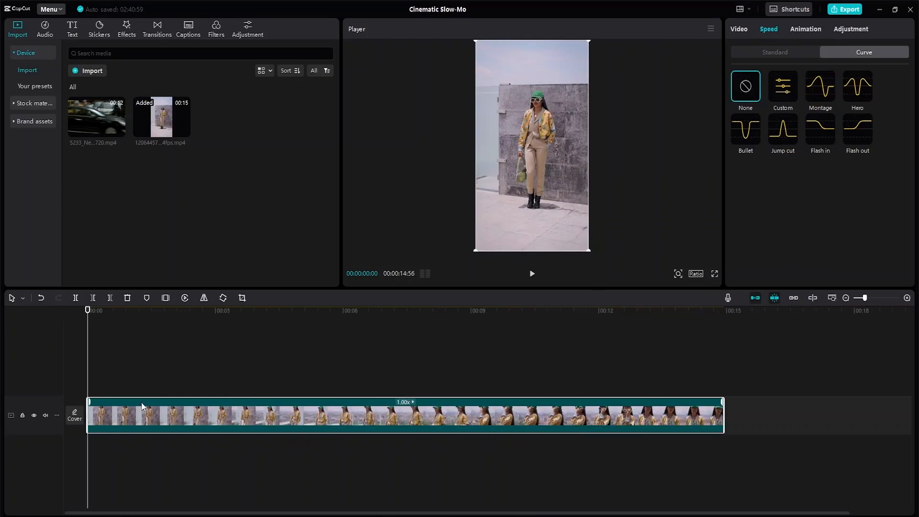
# - Split the portrait clip at 00:00:02:15 on the timeline
pyautogui.moveTo(98, 310); pyautogui.dragTo(125, 320)
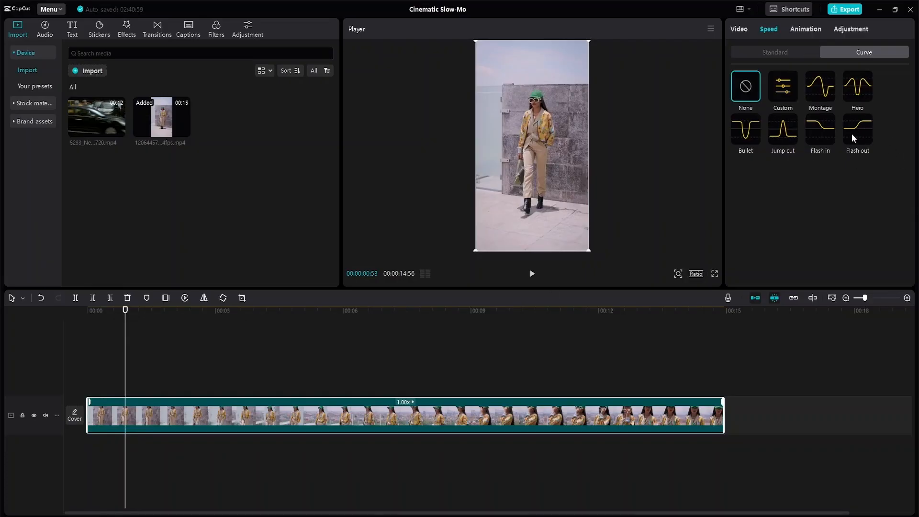
pyautogui.moveTo(126, 313); pyautogui.dragTo(183, 334)
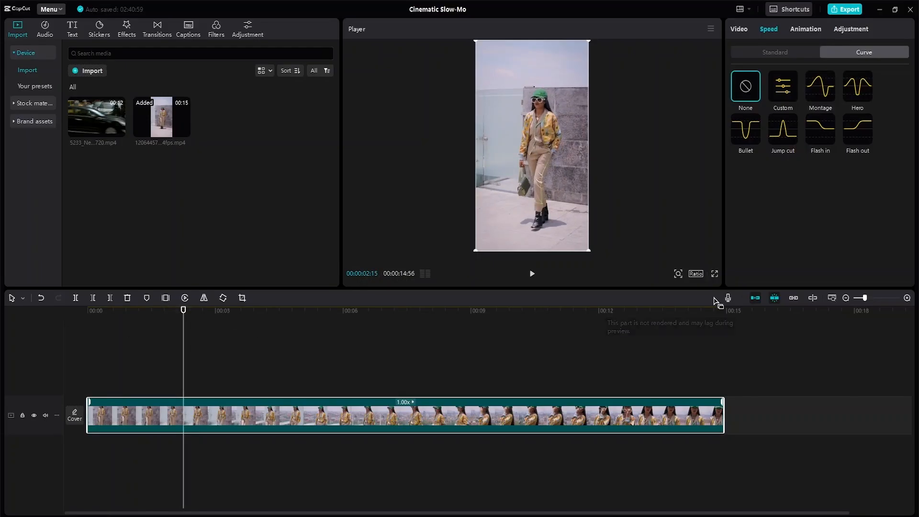
pyautogui.click(76, 298)
# - Apply the Montage speed curve to the first segment only and preview it from the start of the timeline
pyautogui.click(121, 414)
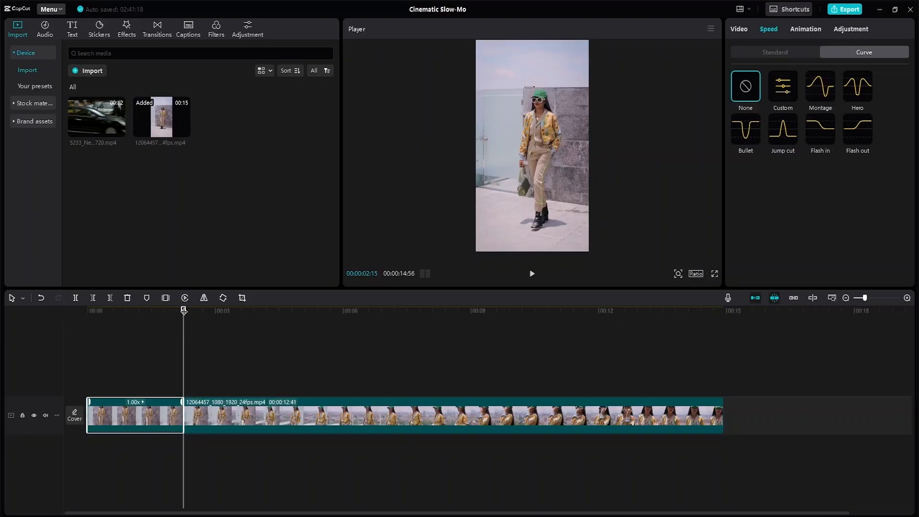
pyautogui.moveTo(183, 310); pyautogui.dragTo(49, 314)
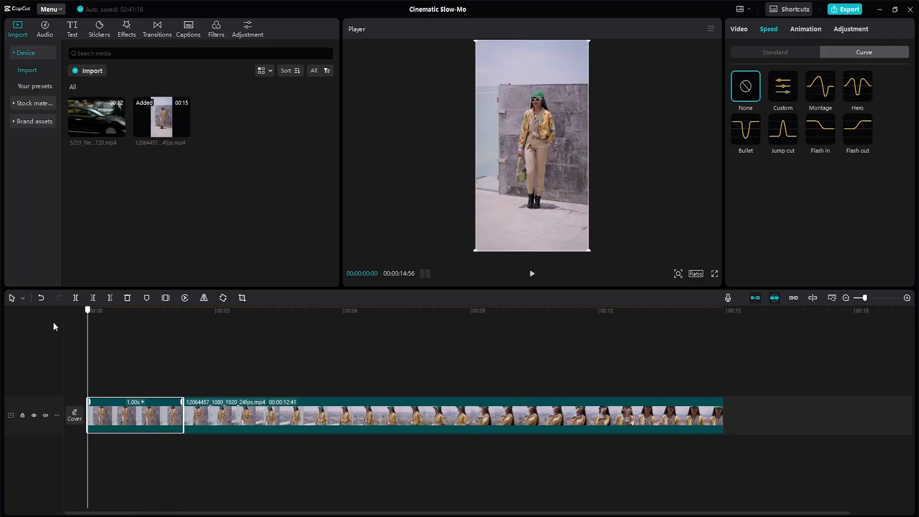
pyautogui.click(822, 96)
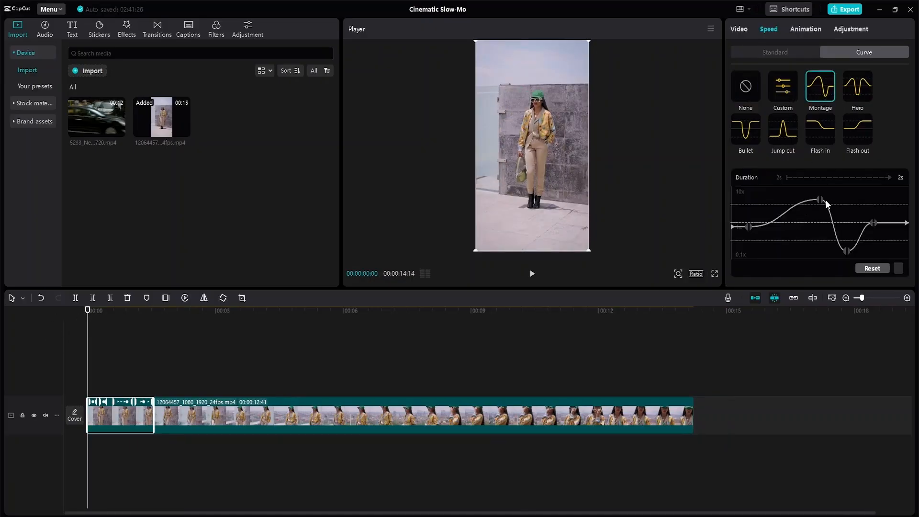
pyautogui.press('space')
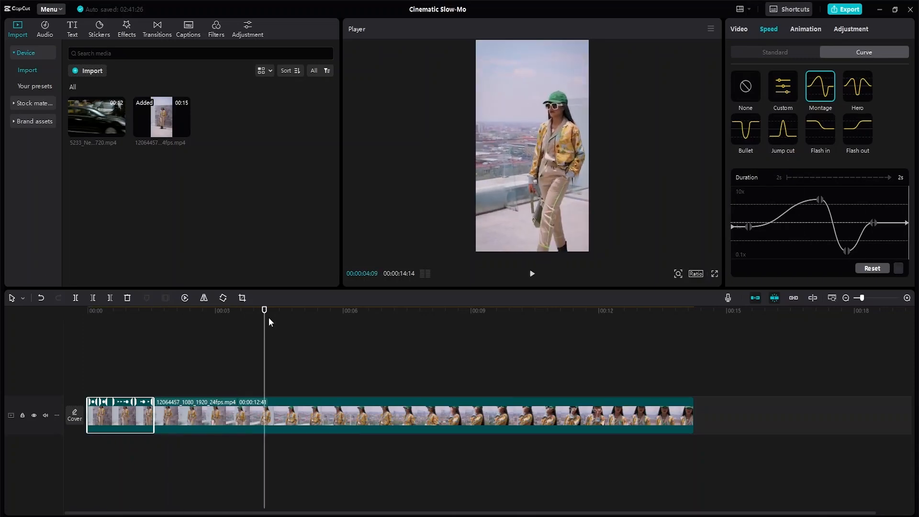
pyautogui.moveTo(264, 311); pyautogui.dragTo(44, 344)
pyautogui.press('space')
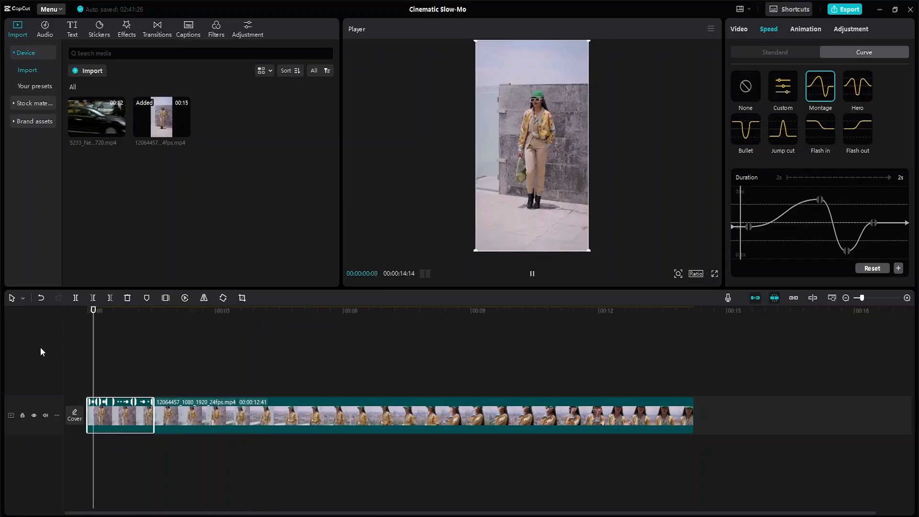
pyautogui.press('space')
# - Reshape the first segment's Montage curve by shifting its last two points slightly later and its first point later and to a slower speed
pyautogui.moveTo(747, 229); pyautogui.dragTo(788, 227)
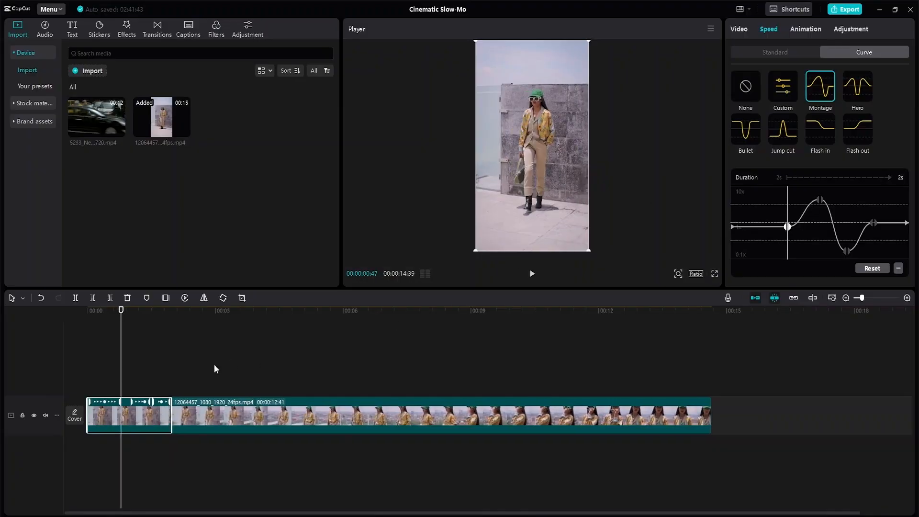
pyautogui.moveTo(124, 310); pyautogui.dragTo(28, 309)
pyautogui.press('space')
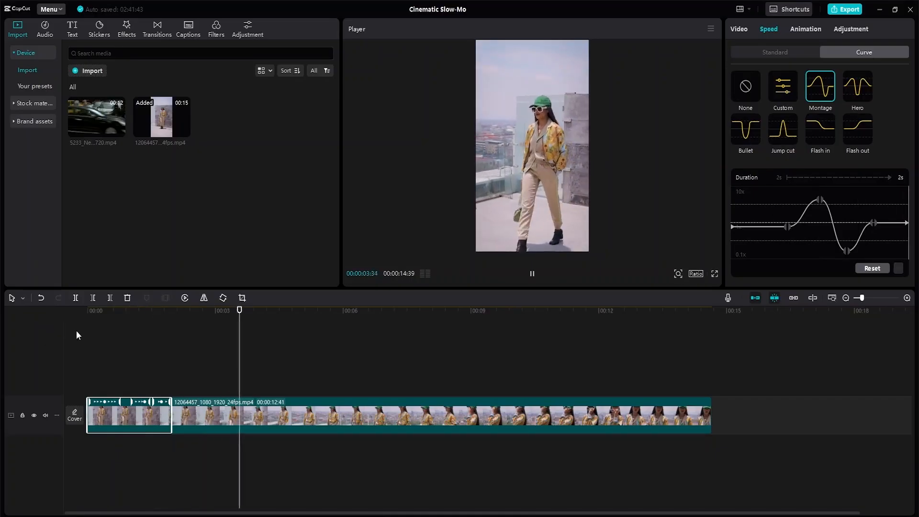
pyautogui.click(873, 223)
pyautogui.moveTo(877, 221); pyautogui.dragTo(887, 221)
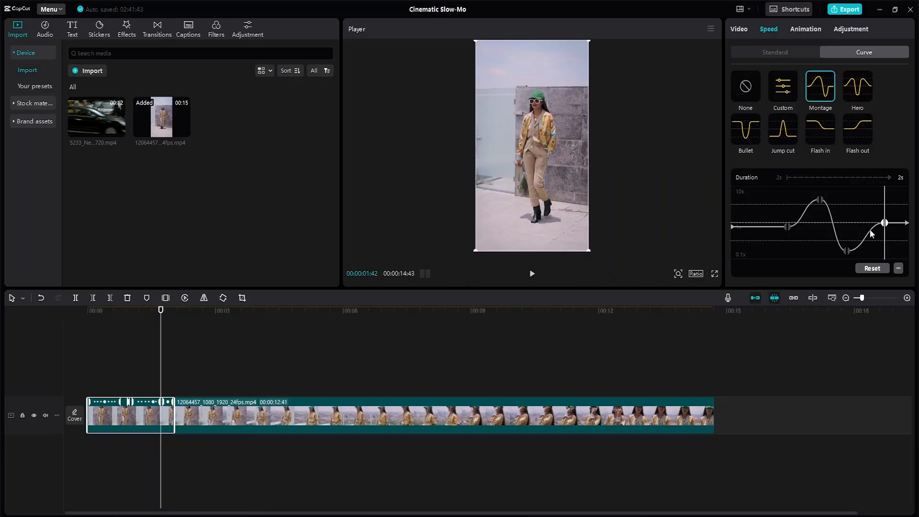
pyautogui.moveTo(847, 251); pyautogui.dragTo(859, 250)
pyautogui.moveTo(788, 227); pyautogui.dragTo(771, 240)
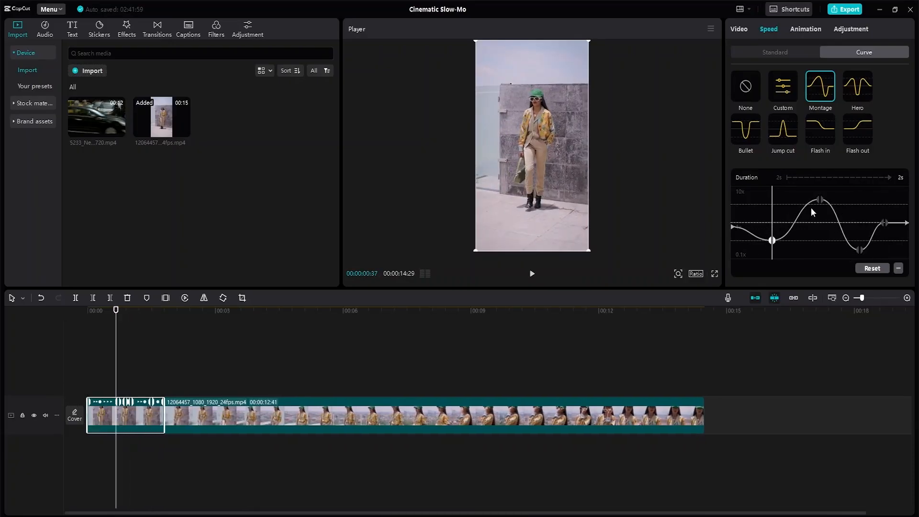
# - Play the timeline from the beginning to check the reshaped speed curve on the first segment
pyautogui.press('space')
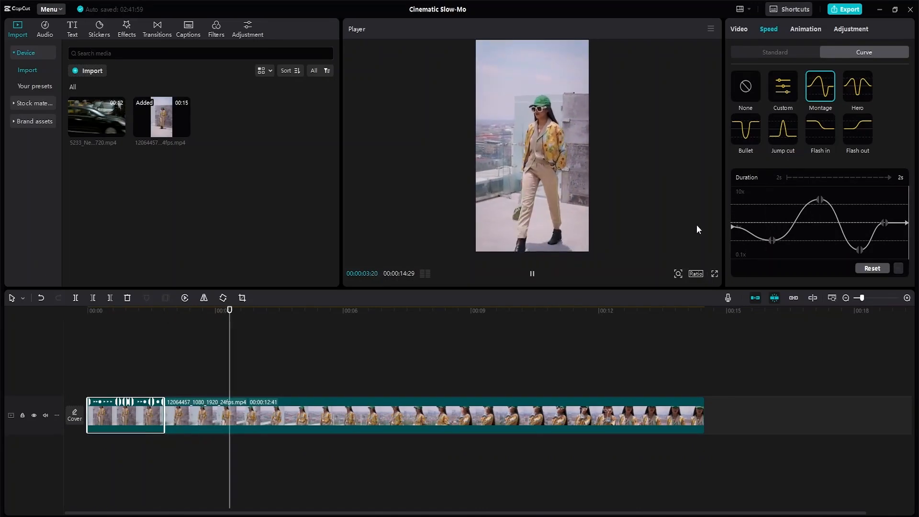
pyautogui.press('space')
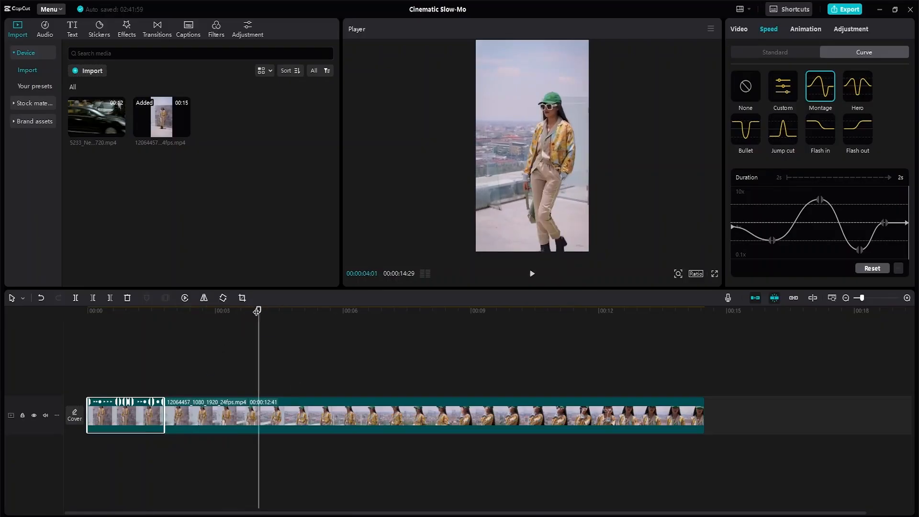
pyautogui.moveTo(259, 310); pyautogui.dragTo(1, 343)
pyautogui.press('space')
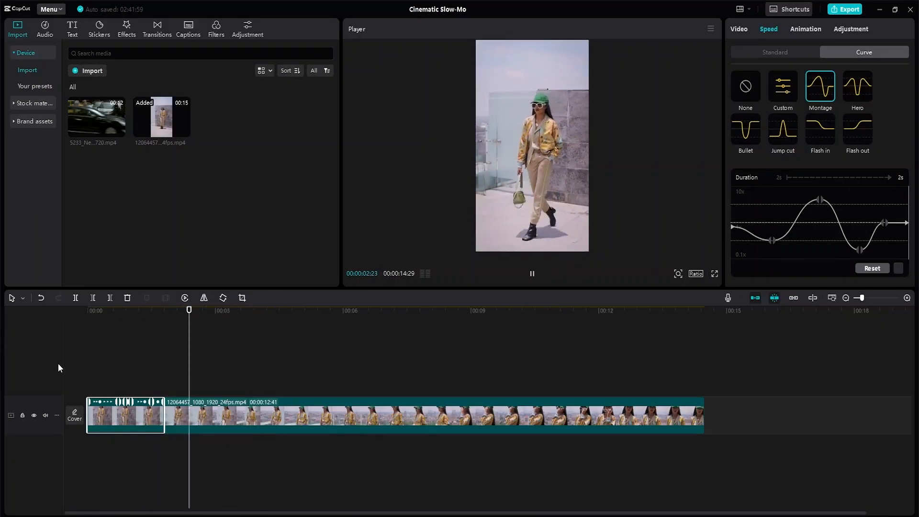
pyautogui.press('space')
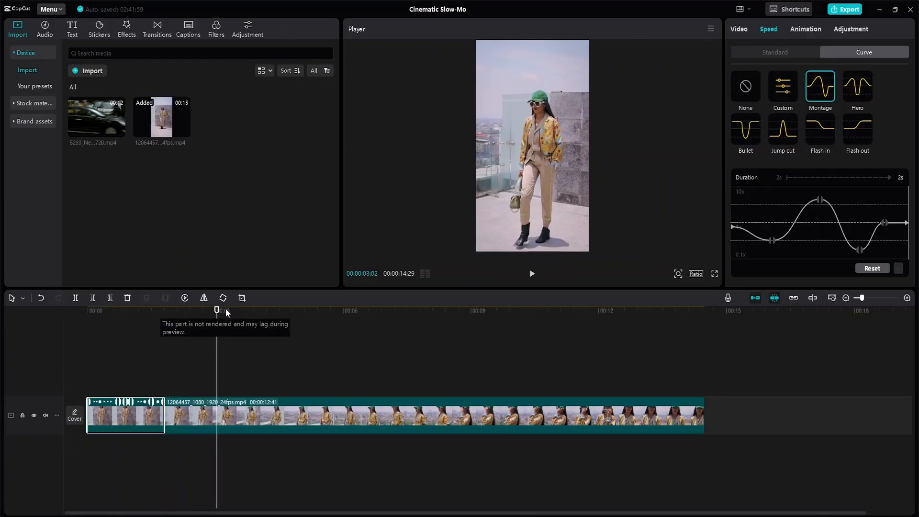
# - Add the Spectrum Scan video effect above the first segment and trim both its ends to fit within that segment
pyautogui.click(132, 29)
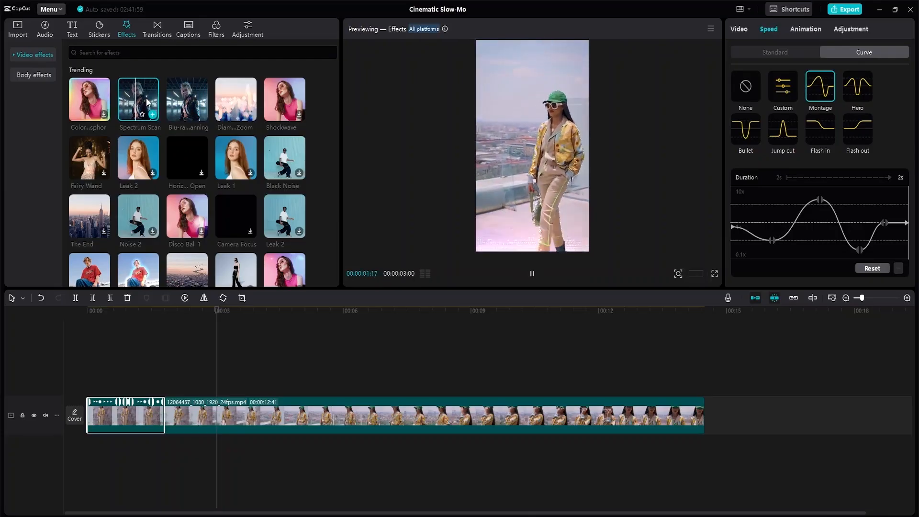
pyautogui.moveTo(139, 98); pyautogui.dragTo(93, 392)
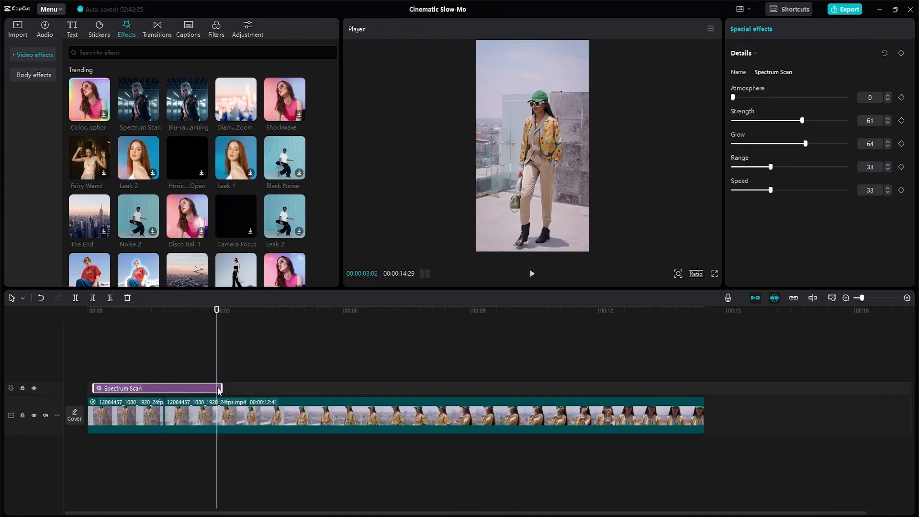
pyautogui.moveTo(220, 386); pyautogui.dragTo(158, 387)
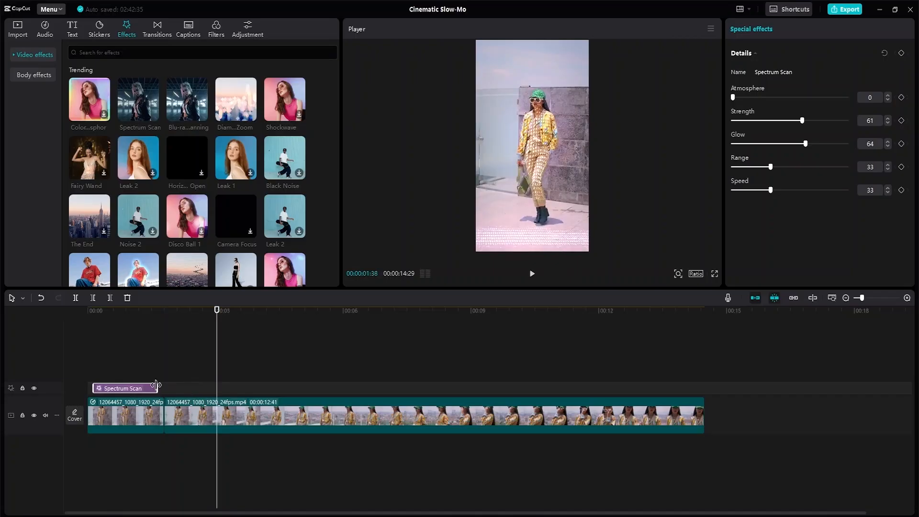
pyautogui.moveTo(93, 386); pyautogui.dragTo(99, 387)
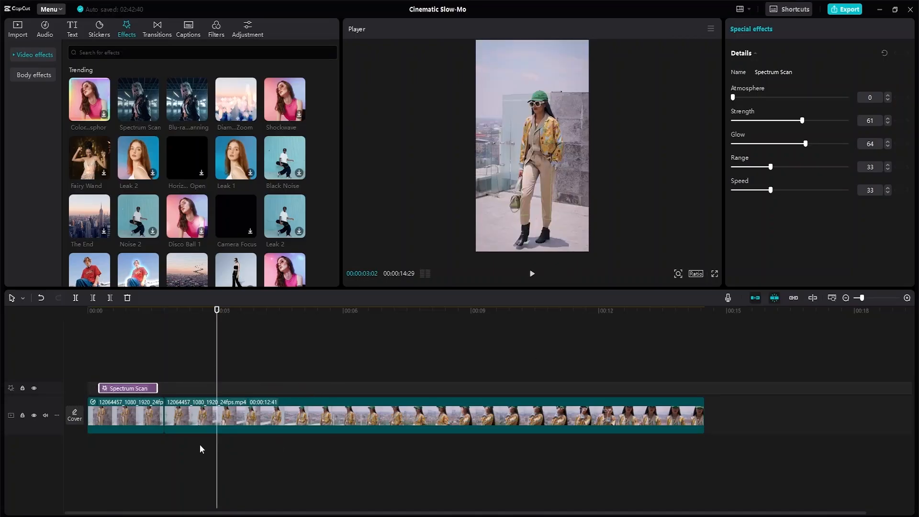
# - Play the timeline from the beginning to check the Spectrum Scan effect over the first segment
pyautogui.moveTo(216, 310); pyautogui.dragTo(1, 295)
pyautogui.press('space')
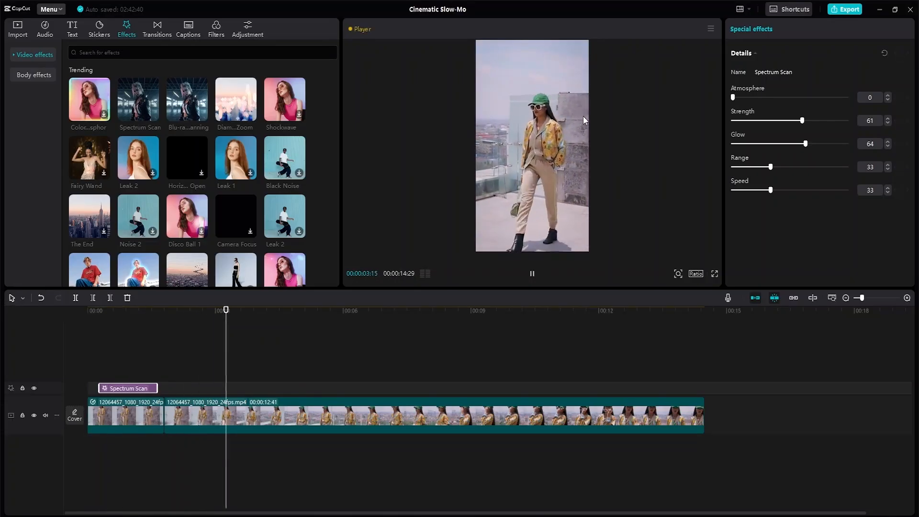
pyautogui.press('space')
# - Split the second segment of the portrait clip at 00:00:05:03
pyautogui.click(237, 419)
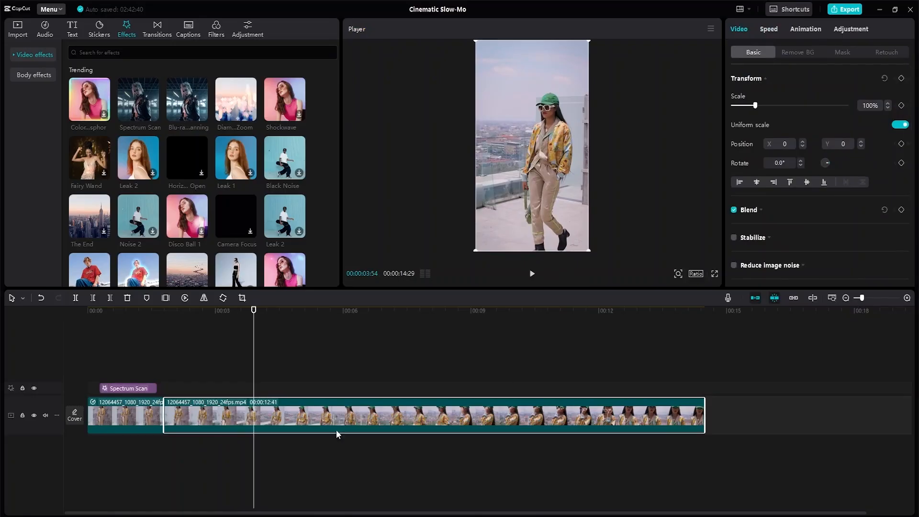
pyautogui.moveTo(252, 312); pyautogui.dragTo(291, 349)
pyautogui.moveTo(289, 314); pyautogui.dragTo(303, 312)
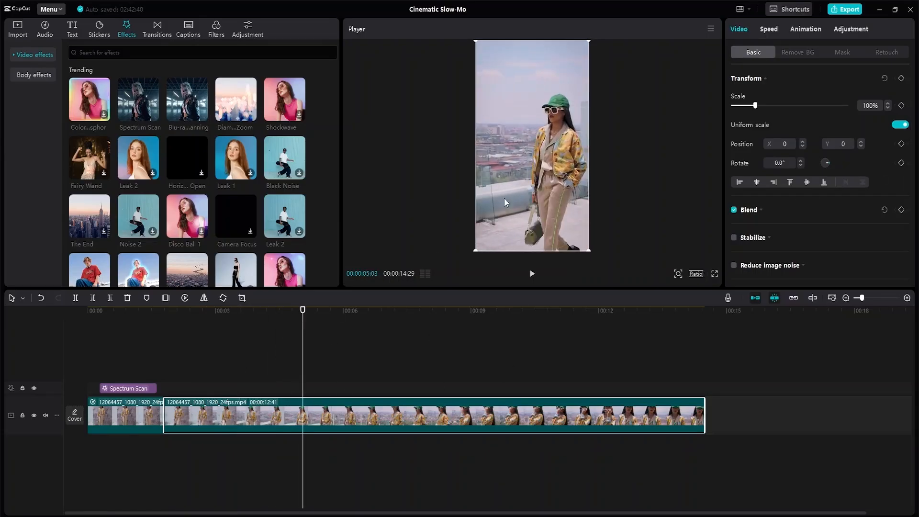
pyautogui.click(76, 297)
# - Apply the Flash in speed curve to the middle segment and shift the curve's first inner point earlier
pyautogui.click(239, 419)
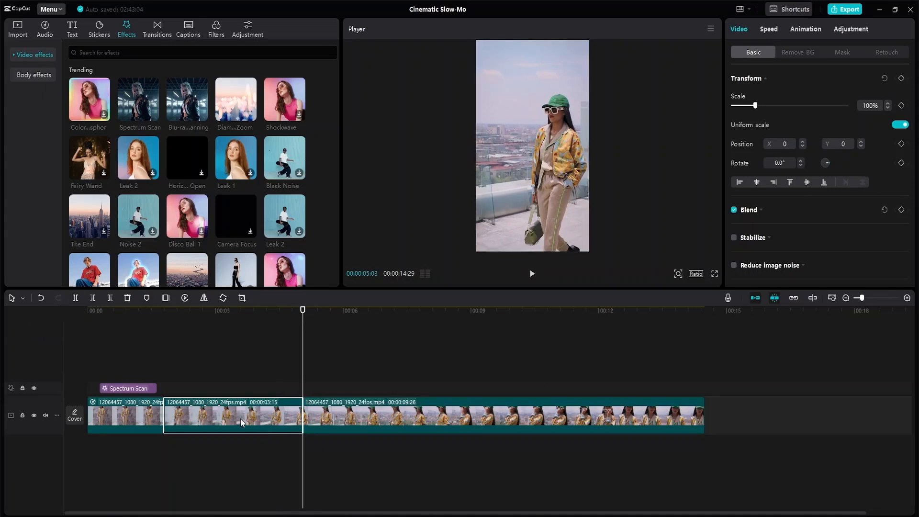
pyautogui.click(768, 29)
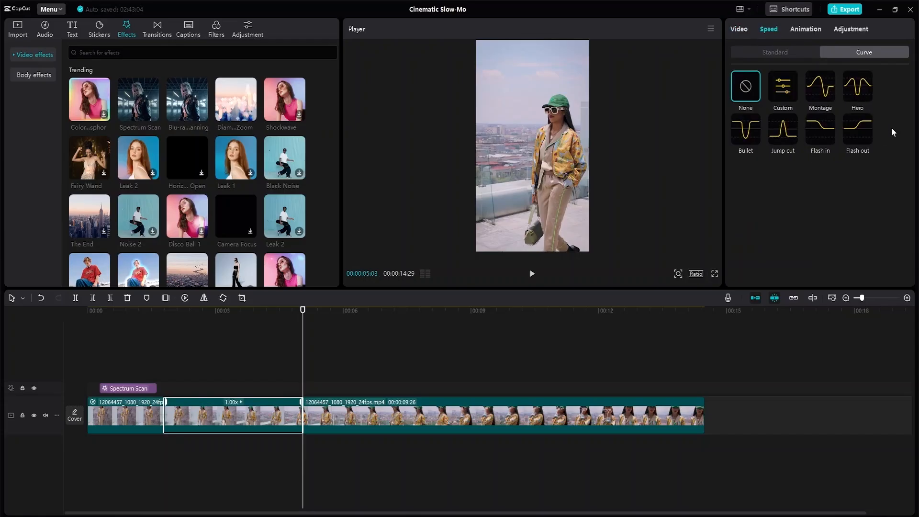
pyautogui.click(822, 139)
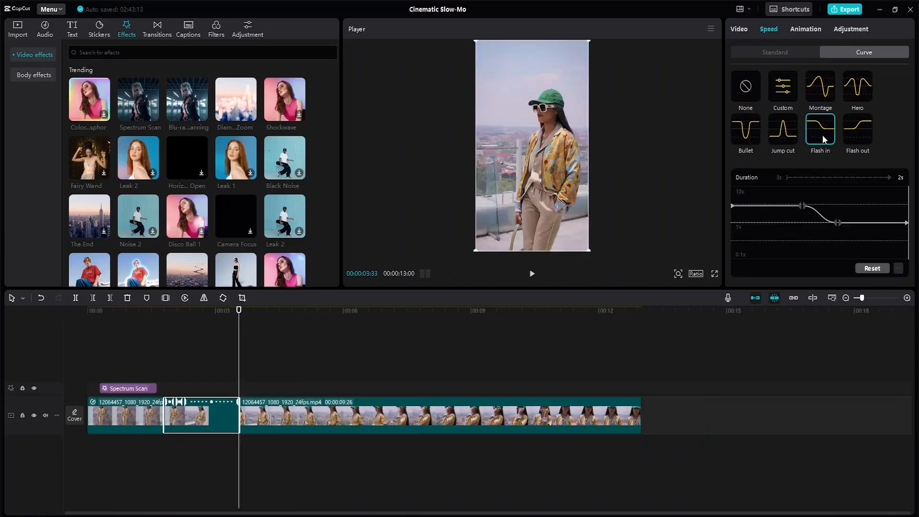
pyautogui.moveTo(801, 206); pyautogui.dragTo(762, 221)
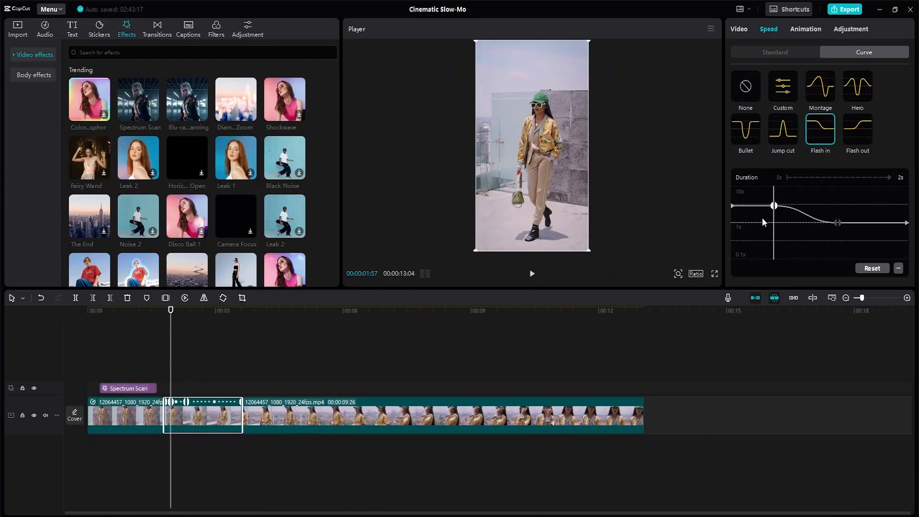
# - Play the timeline from 00:00:01:38 to check the speed change going into the second segment
pyautogui.moveTo(170, 309); pyautogui.dragTo(156, 311)
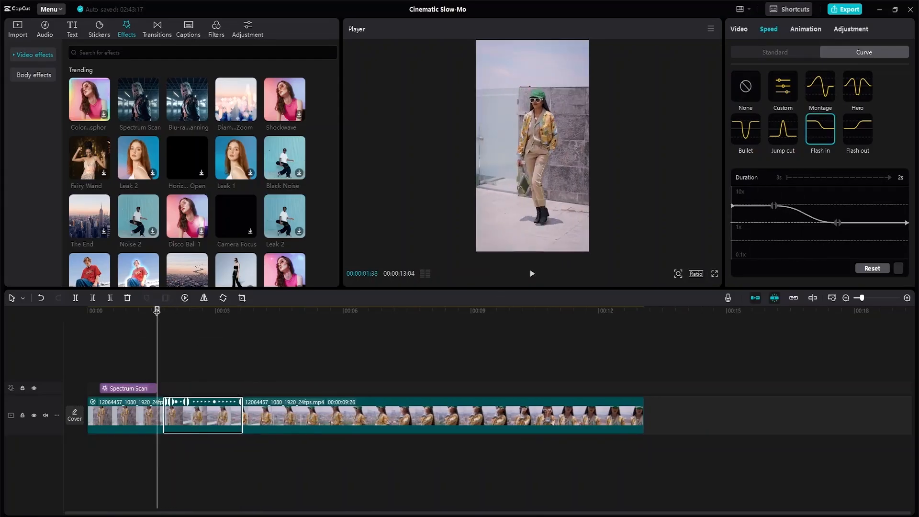
pyautogui.press('space')
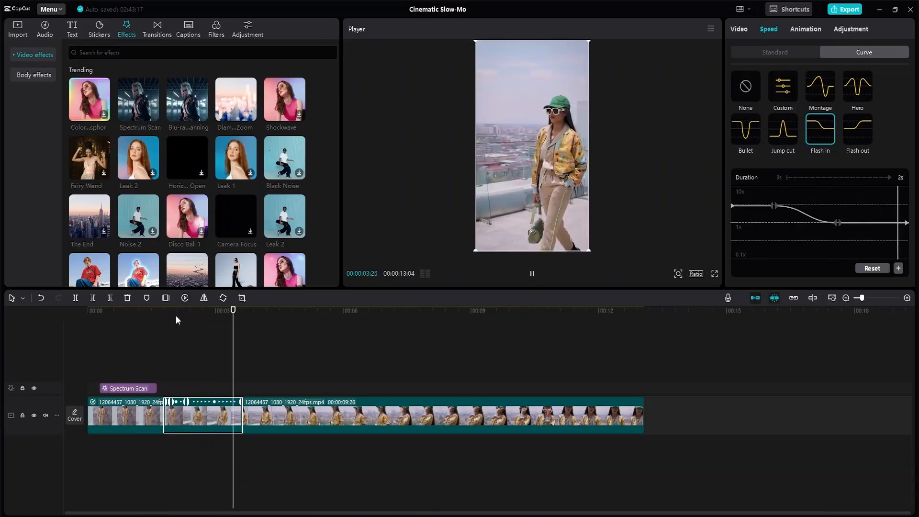
pyautogui.press('space')
# - Lower the Flash in curve's second inner point well below 1x and preview the transition from the first segment
pyautogui.moveTo(837, 223); pyautogui.dragTo(836, 242)
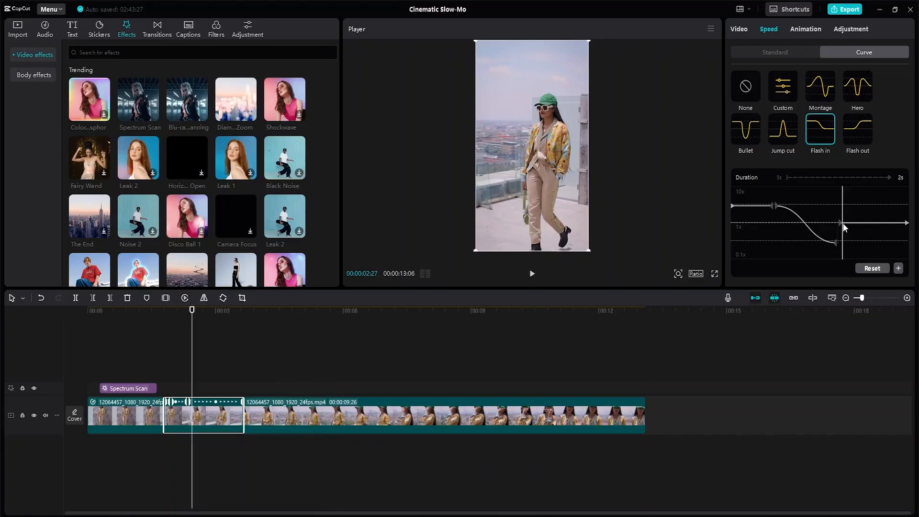
pyautogui.moveTo(839, 223); pyautogui.dragTo(835, 242)
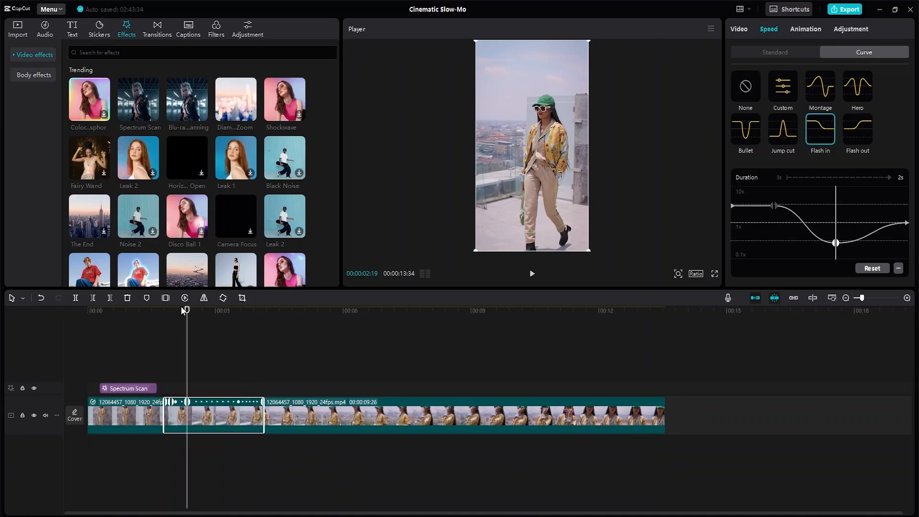
pyautogui.moveTo(187, 311); pyautogui.dragTo(150, 323)
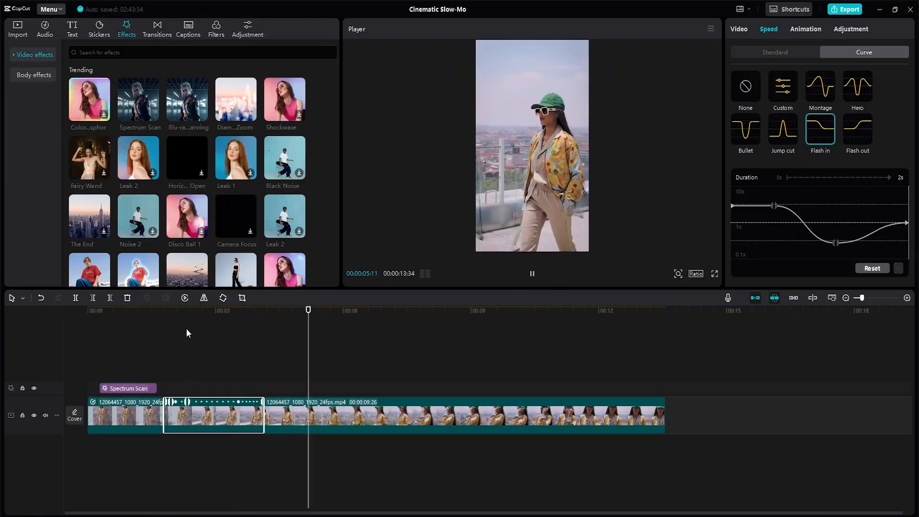
pyautogui.press('space')
# - Raise the Flash in curve's first inner point to near 10x and preview the second segment
pyautogui.moveTo(772, 206)
pyautogui.mouseDown()
pyautogui.moveTo(772, 193)
pyautogui.moveTo(779, 206)
pyautogui.mouseUp()
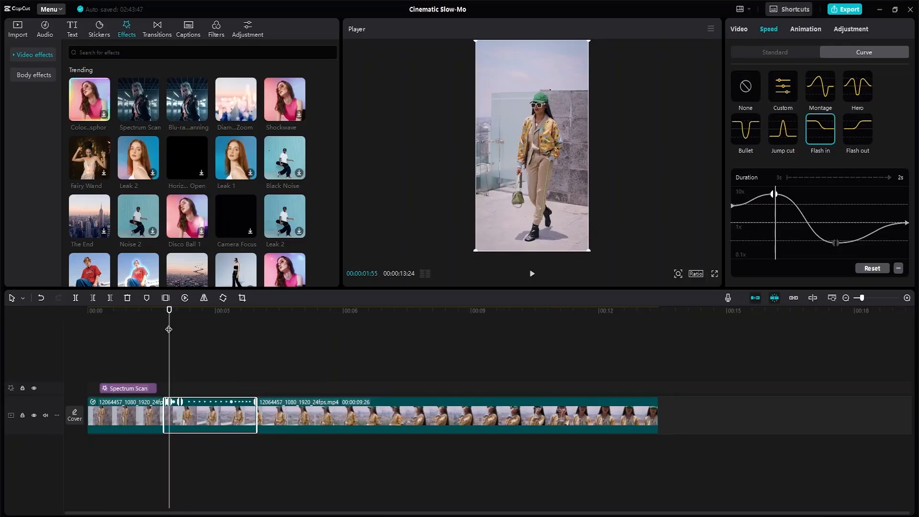
pyautogui.moveTo(168, 310); pyautogui.dragTo(147, 311)
pyautogui.press('space')
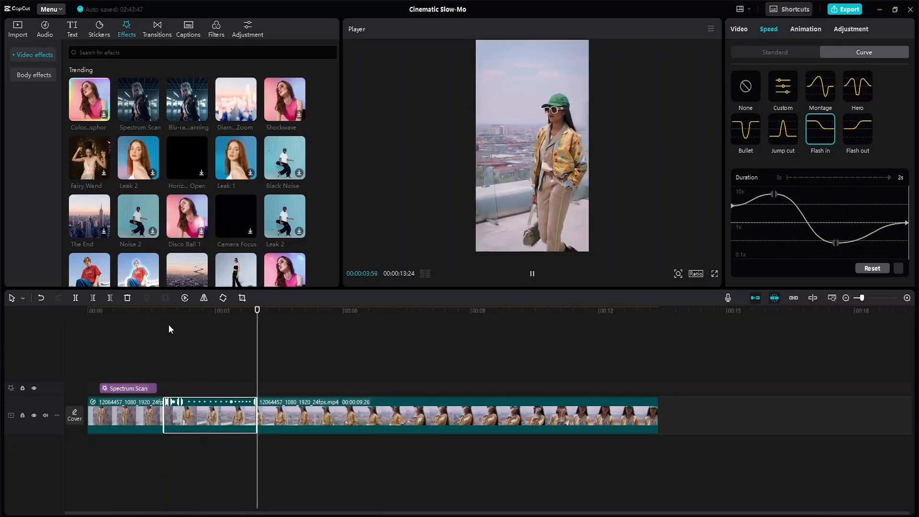
pyautogui.press('space')
pyautogui.scroll(-2, 886, 245)
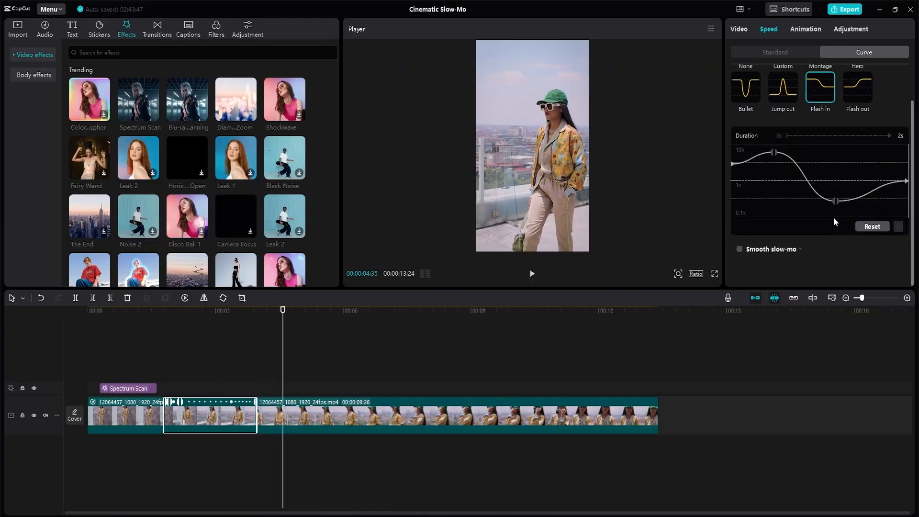
# - Split the last segment of the portrait clip at 00:00:08:53
pyautogui.click(364, 406)
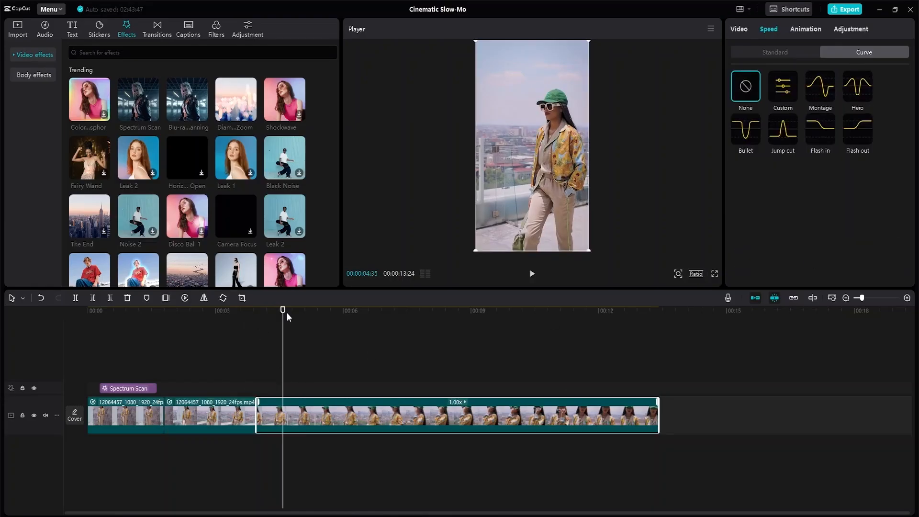
pyautogui.moveTo(282, 311); pyautogui.dragTo(465, 311)
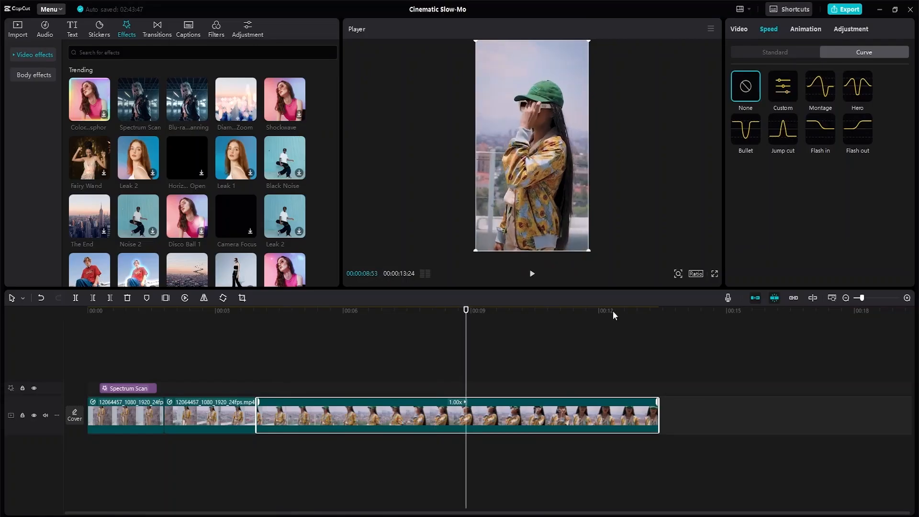
pyautogui.click(76, 298)
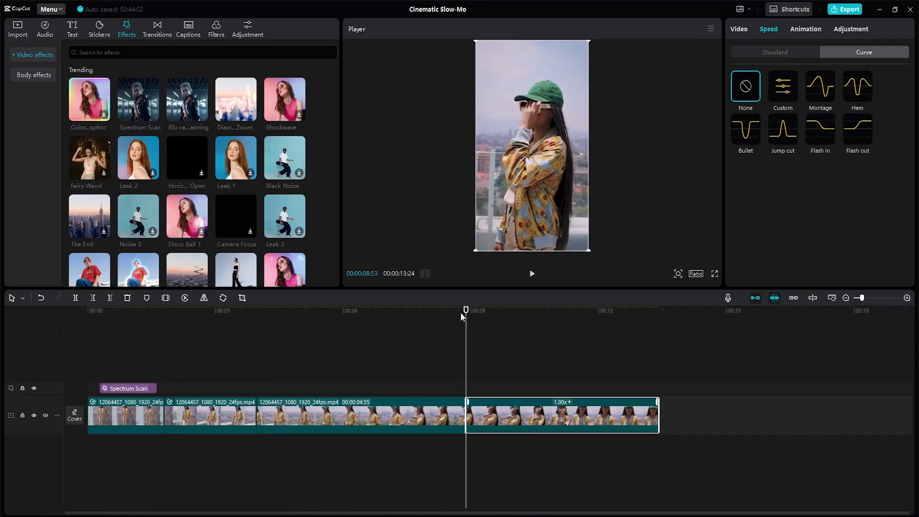
# - Apply the Bullet speed curve to the third segment, lower its two bottom points to near 0.1x and preview it
pyautogui.click(316, 418)
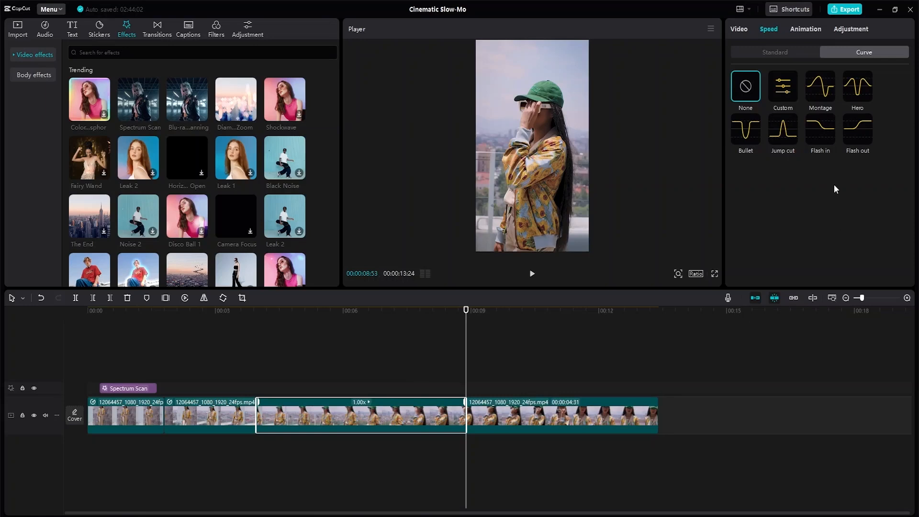
pyautogui.click(747, 134)
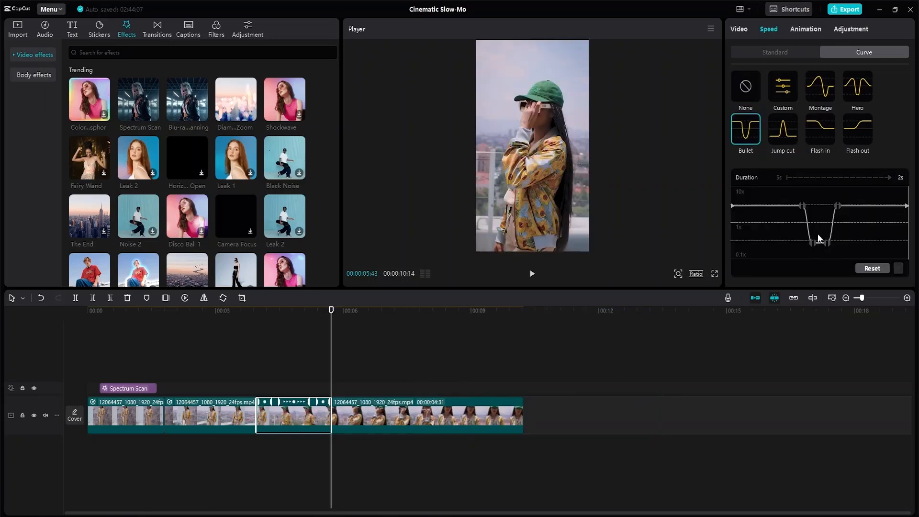
pyautogui.moveTo(811, 241); pyautogui.dragTo(829, 258)
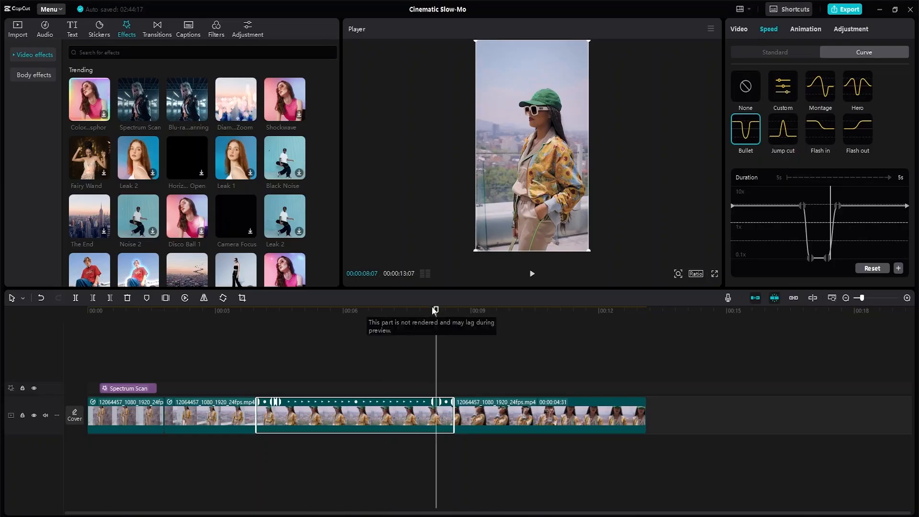
pyautogui.moveTo(437, 312); pyautogui.dragTo(240, 323)
pyautogui.press('space')
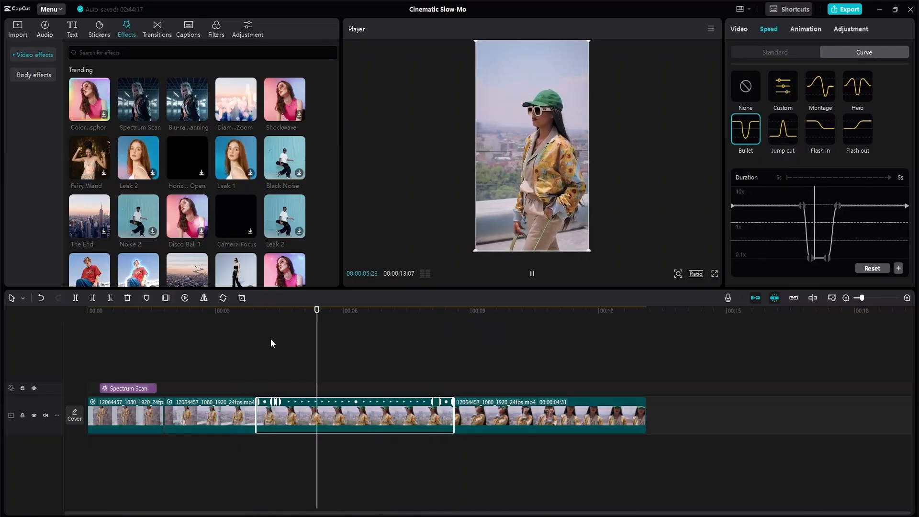
# - Shift the Bullet curve's first inner point earlier, raise its two bottom points to about 1x and preview it
pyautogui.moveTo(800, 205); pyautogui.dragTo(766, 206)
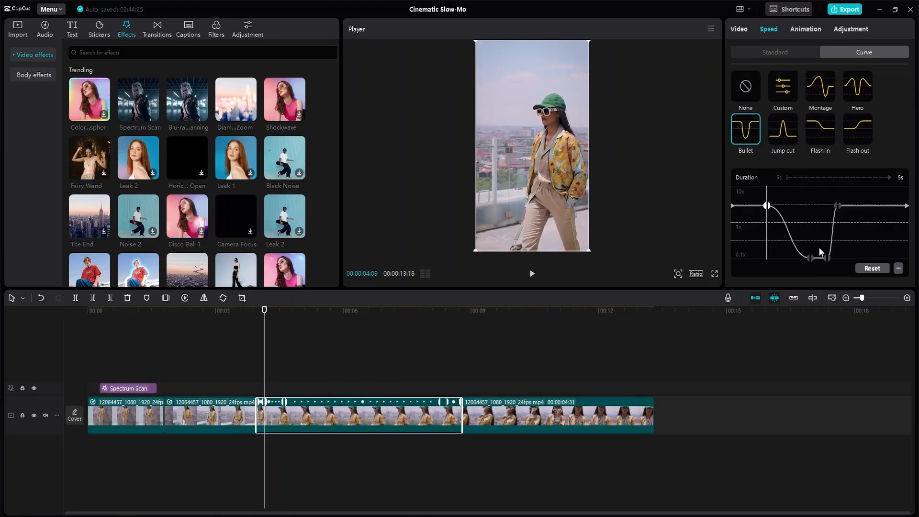
pyautogui.moveTo(809, 258); pyautogui.dragTo(808, 224)
pyautogui.moveTo(814, 258); pyautogui.dragTo(812, 239)
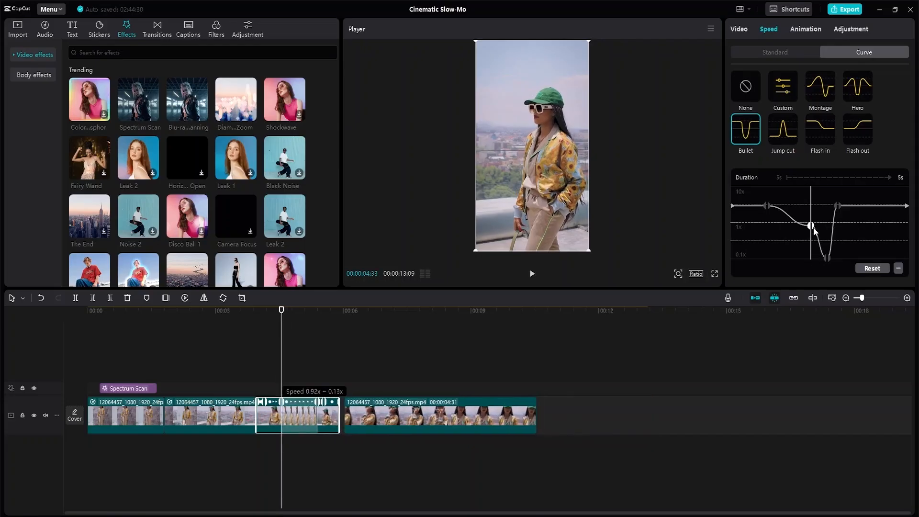
pyautogui.moveTo(824, 259); pyautogui.dragTo(809, 226)
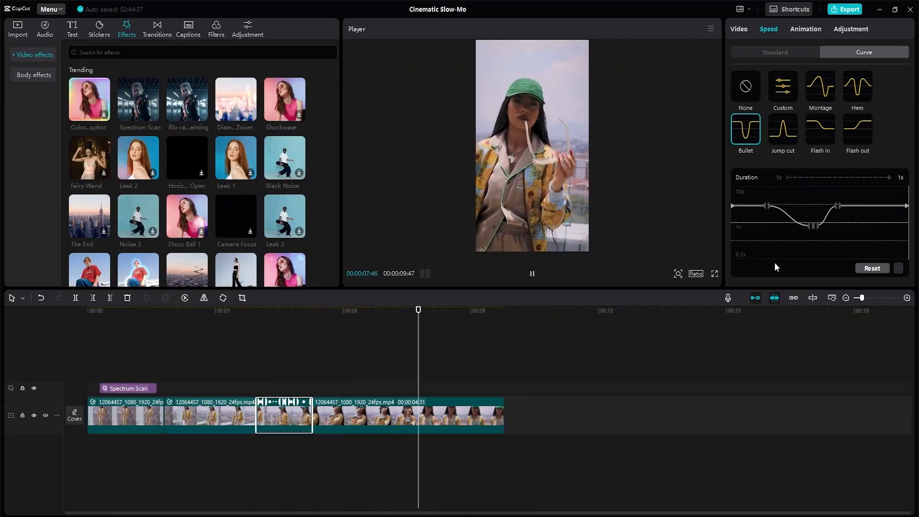
# - Set the last segment's standard speed to 0.5x
pyautogui.click(385, 412)
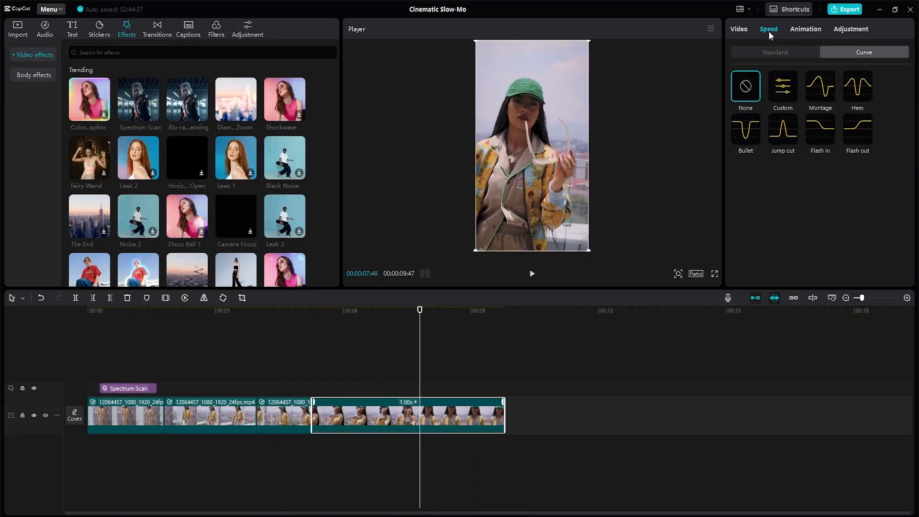
pyautogui.click(791, 54)
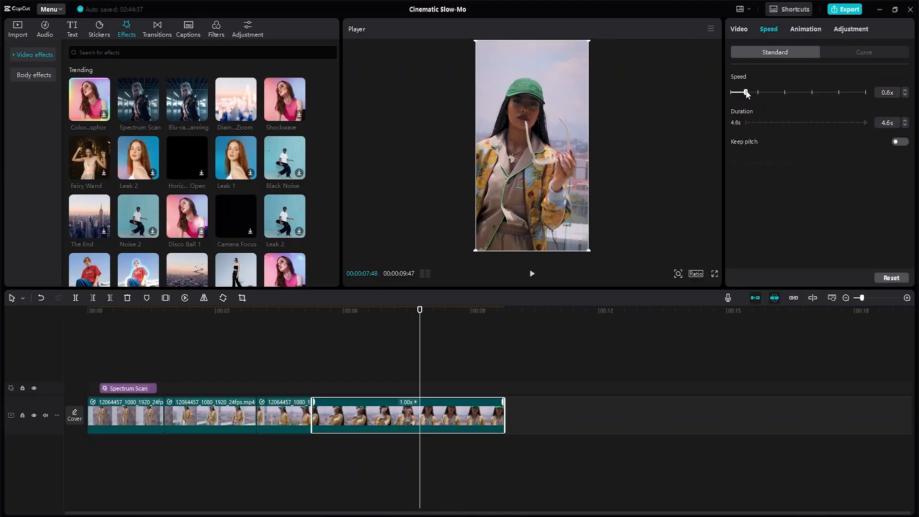
pyautogui.moveTo(744, 95); pyautogui.dragTo(745, 96)
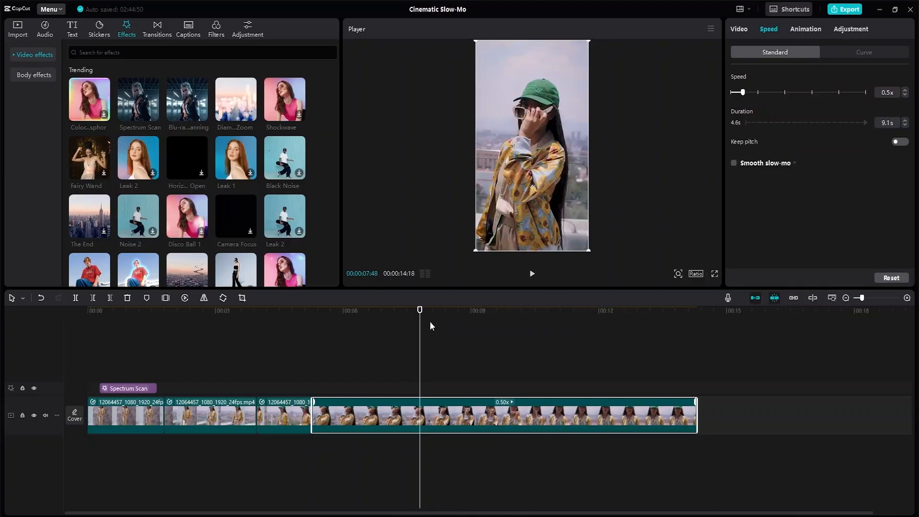
# - Play the timeline from just before the last segment to check its 0.5x slow motion
pyautogui.moveTo(418, 313); pyautogui.dragTo(293, 310)
pyautogui.press('space')
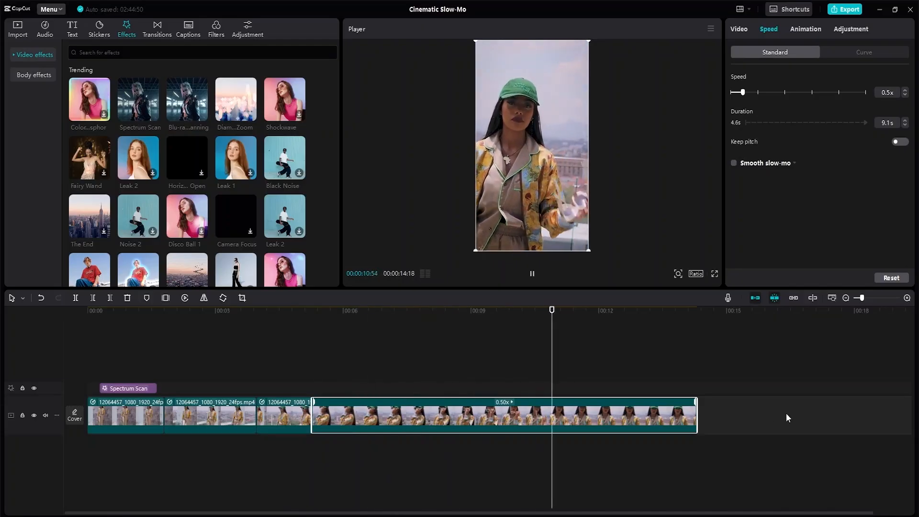
pyautogui.press('space')
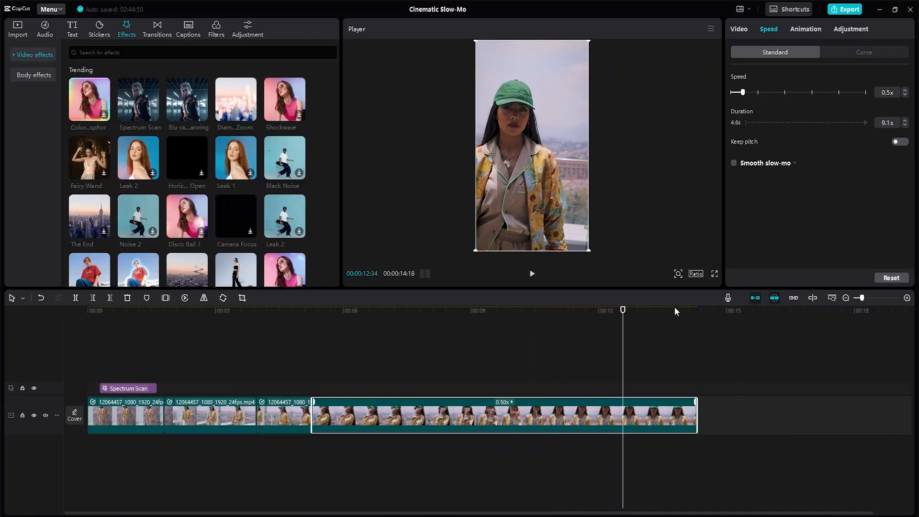
# - Split the last segment at 00:00:11:38 and delete the part after the cut
pyautogui.moveTo(622, 316); pyautogui.dragTo(555, 342)
pyautogui.moveTo(573, 342); pyautogui.dragTo(584, 345)
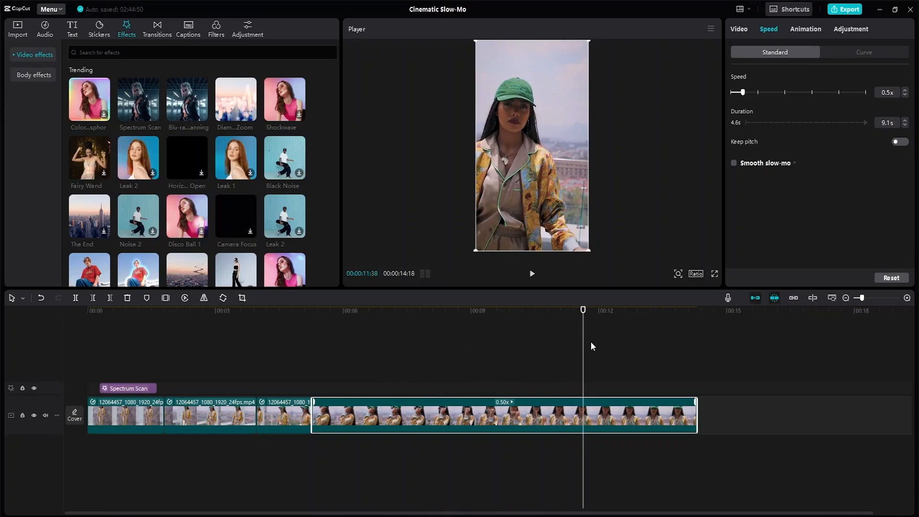
pyautogui.click(23, 298)
pyautogui.click(46, 328)
pyautogui.click(584, 412)
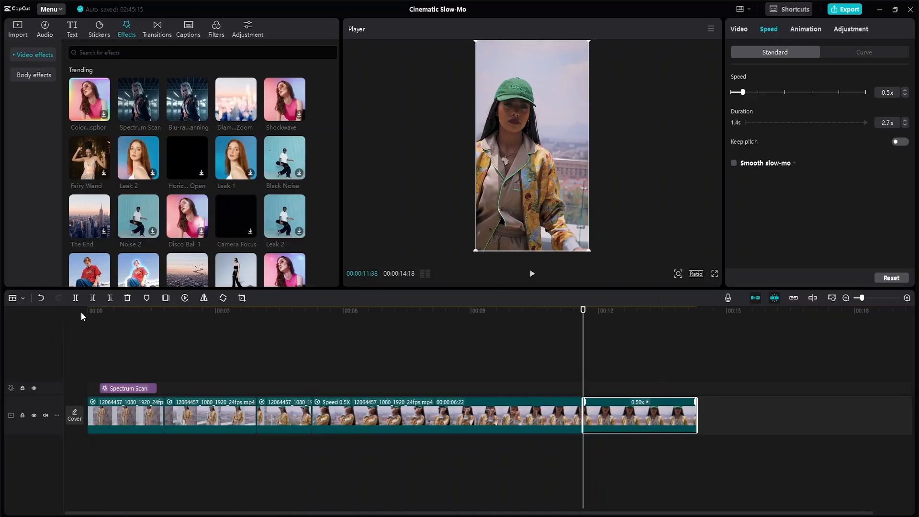
pyautogui.click(19, 299)
pyautogui.click(29, 314)
pyautogui.press('Delete')
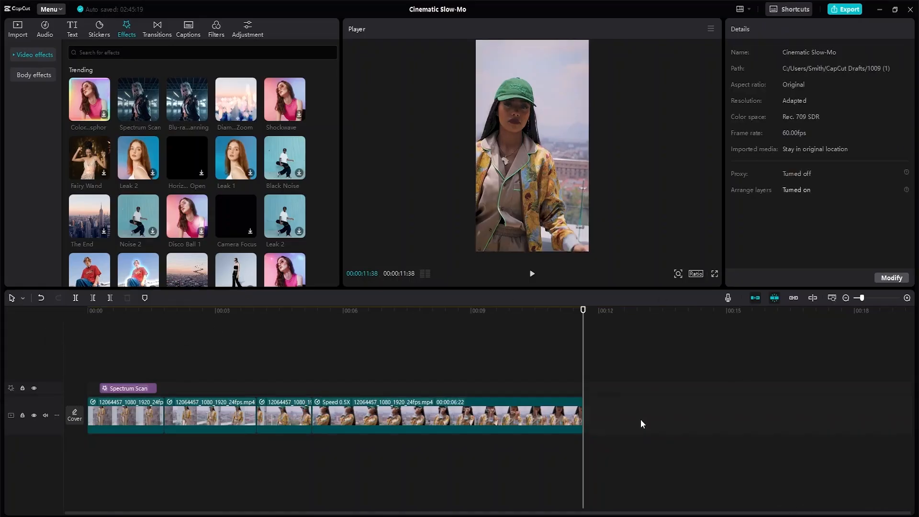
# - Enable Smooth slow-mo on the first segment's speed curve and set its method to Optical flow
pyautogui.click(510, 418)
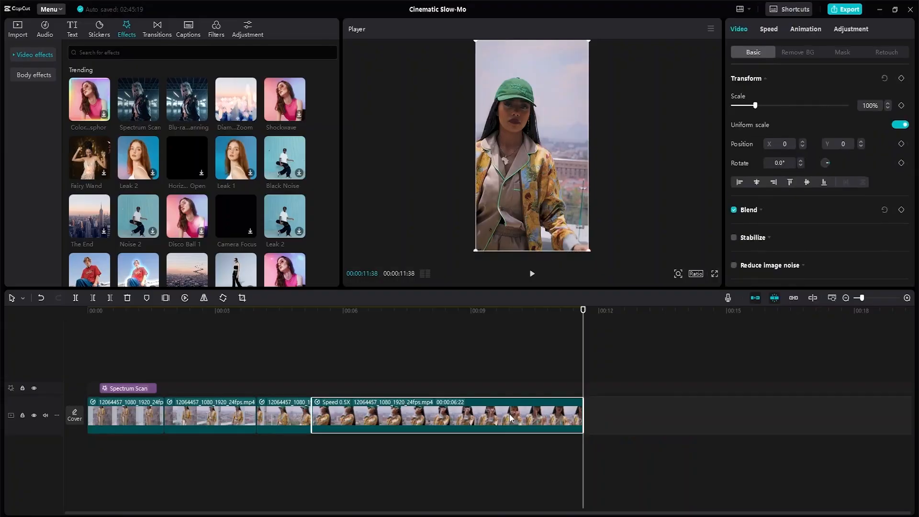
pyautogui.click(280, 420)
pyautogui.click(205, 419)
pyautogui.click(142, 428)
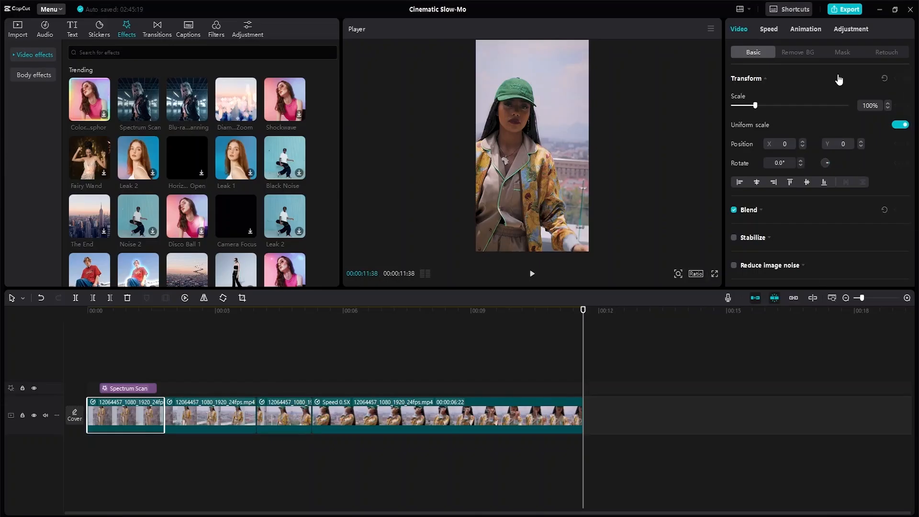
pyautogui.click(774, 31)
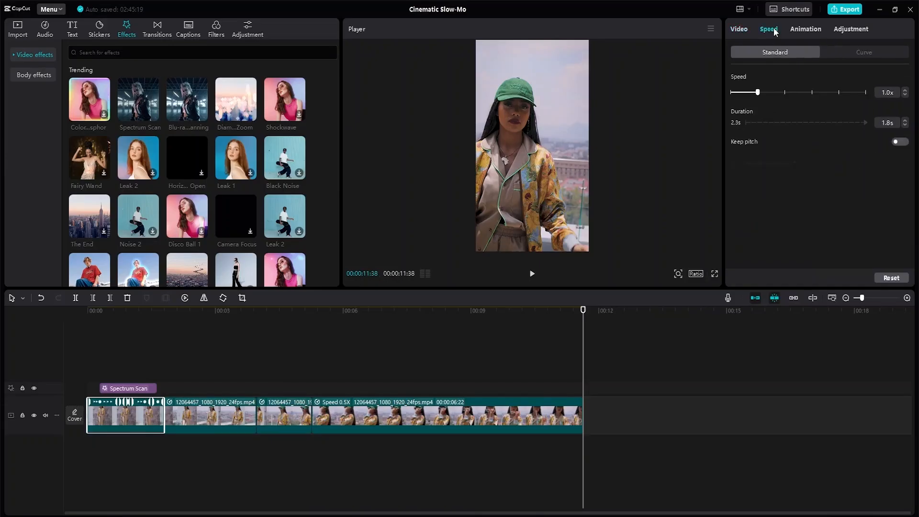
pyautogui.click(857, 53)
pyautogui.scroll(-1, 816, 177)
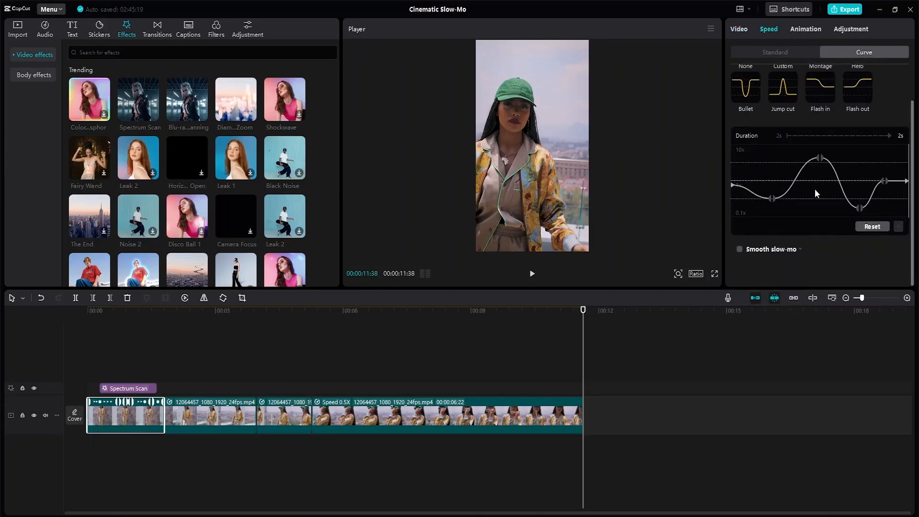
pyautogui.click(739, 249)
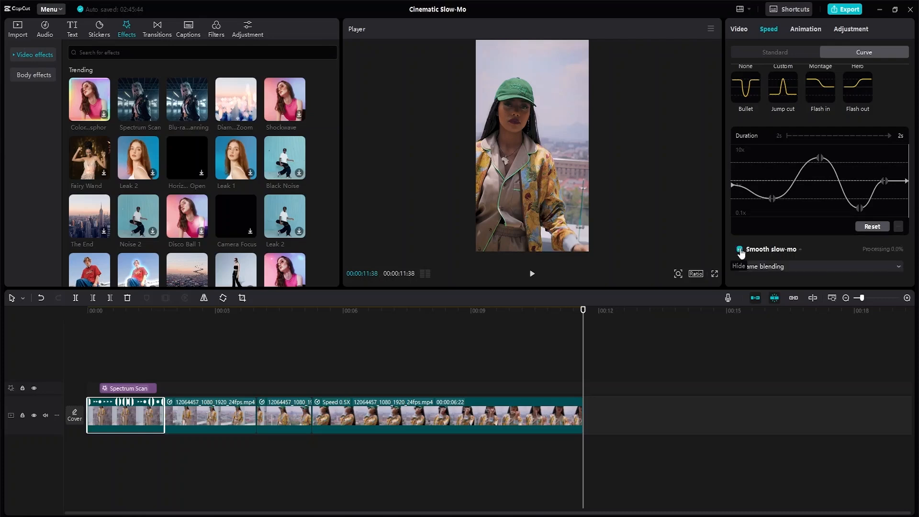
pyautogui.click(871, 270)
pyautogui.click(782, 314)
# - Play the first segment from the start of the timeline to check its smoothed slow motion
pyautogui.moveTo(583, 315); pyautogui.dragTo(87, 311)
pyautogui.click(533, 274)
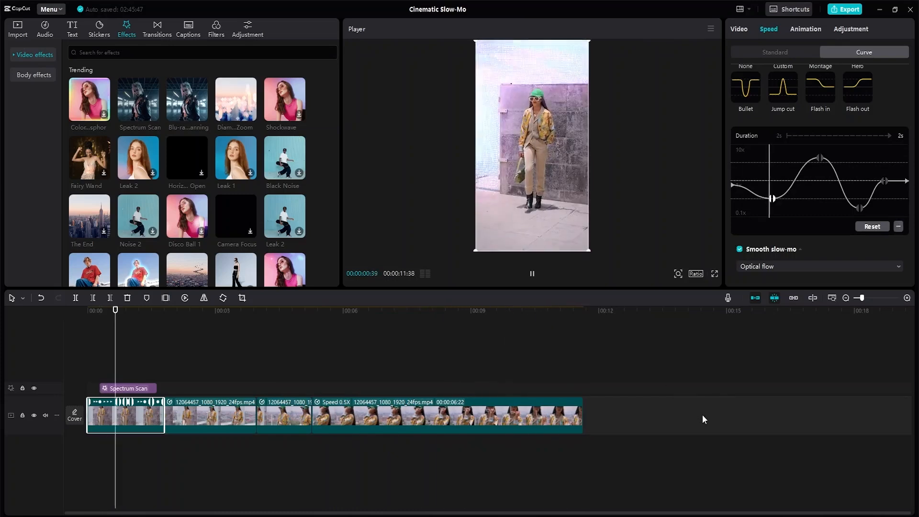
pyautogui.press('space')
# - Enable Smooth slow-mo with Optical flow on the second segment, which uses the Flash in curve
pyautogui.click(215, 423)
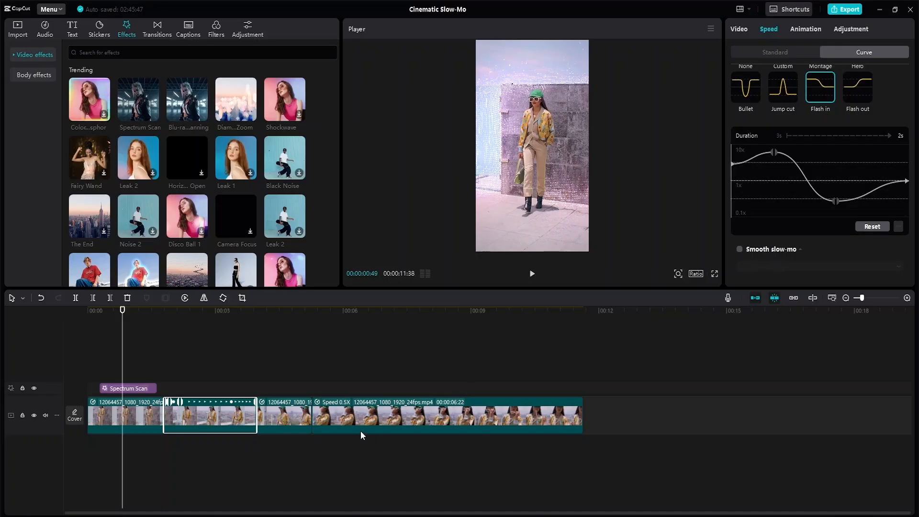
pyautogui.click(739, 249)
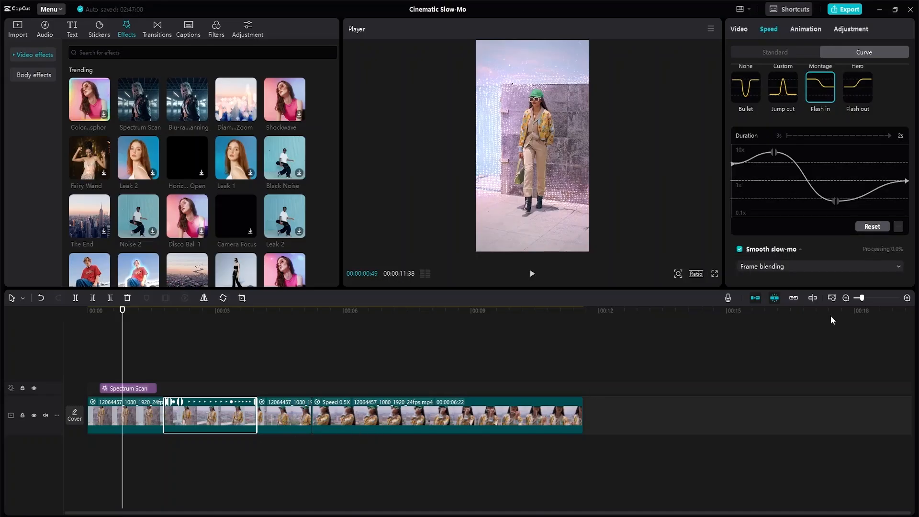
pyautogui.click(845, 266)
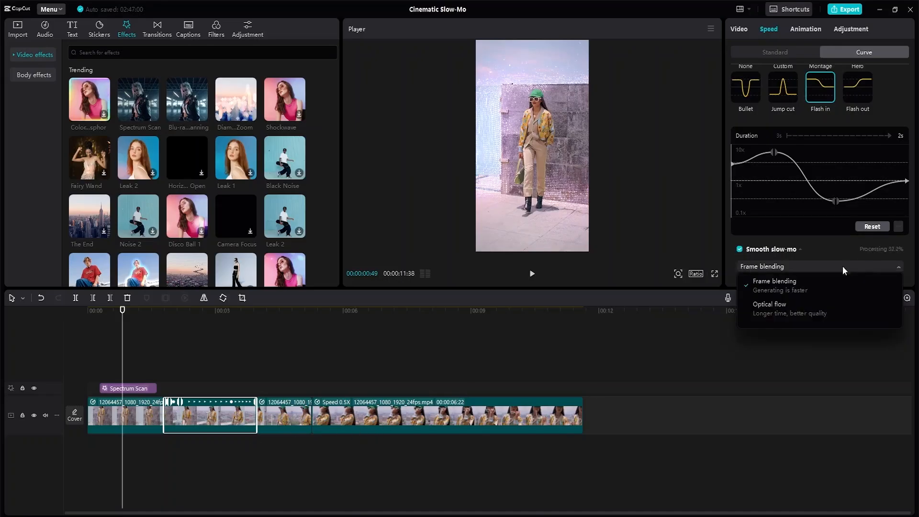
pyautogui.click(771, 308)
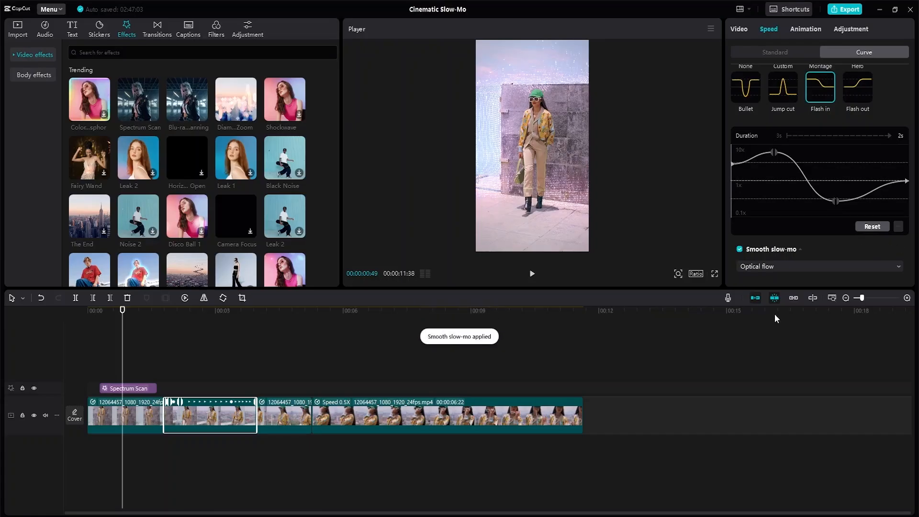
# - Enable Smooth slow-mo with Optical flow on the third segment, which uses the Bullet curve
pyautogui.click(284, 423)
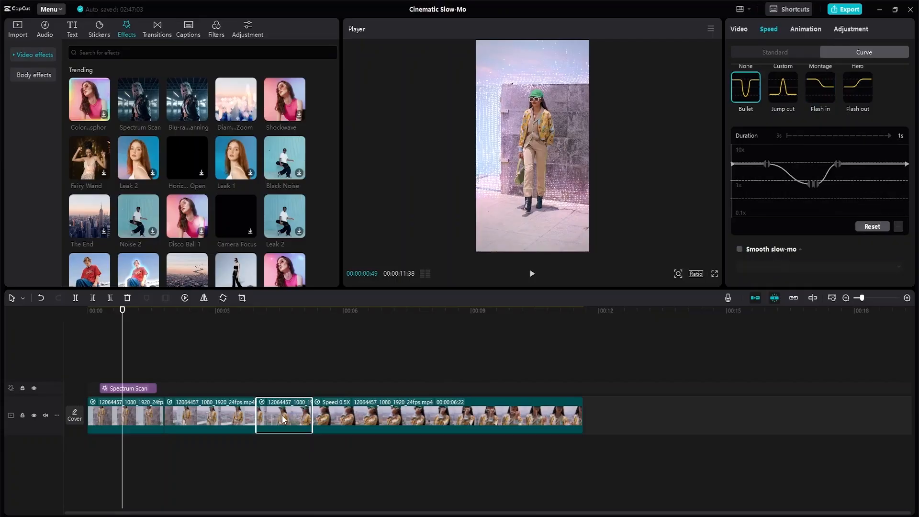
pyautogui.click(739, 249)
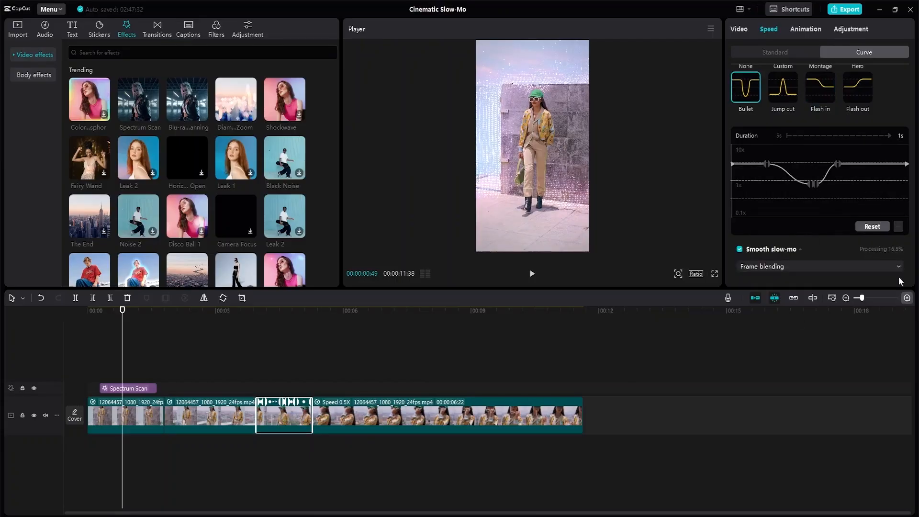
pyautogui.click(885, 266)
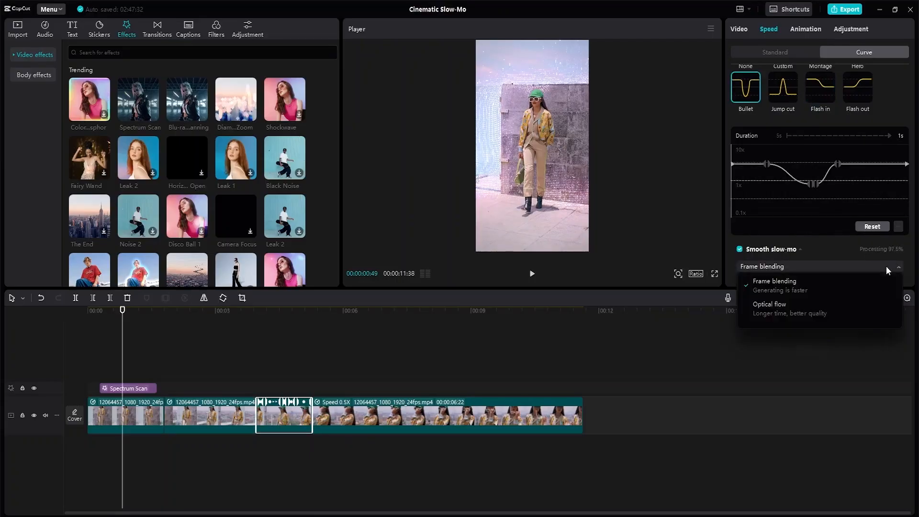
pyautogui.click(775, 303)
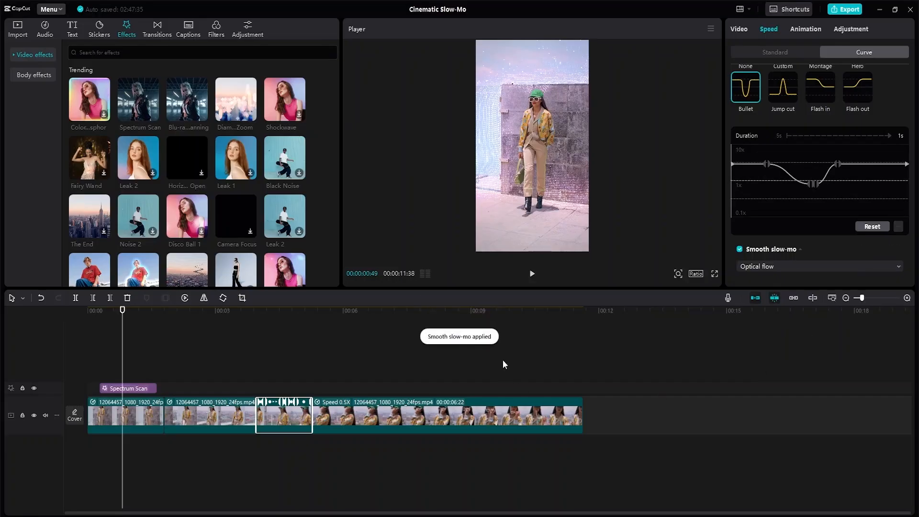
# - View the last segment's standard speed settings and play the timeline from the start to check the speed ramp
pyautogui.click(482, 426)
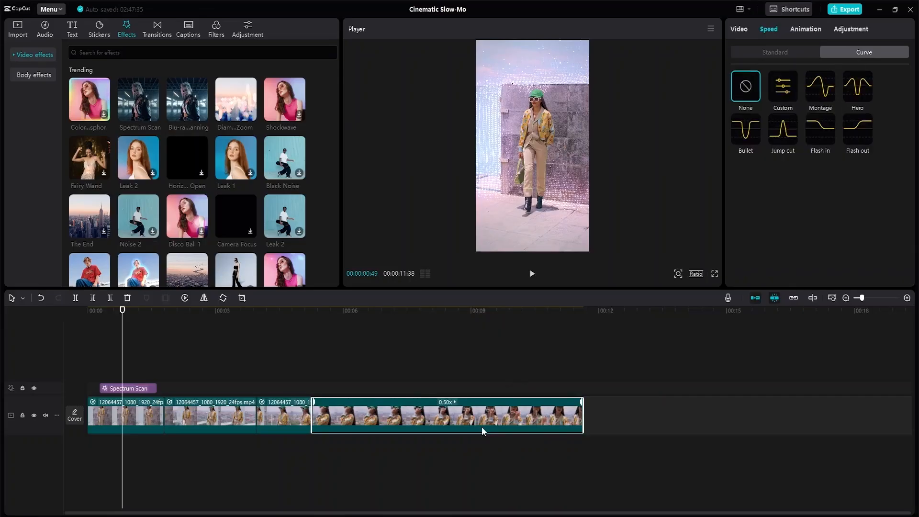
pyautogui.click(789, 55)
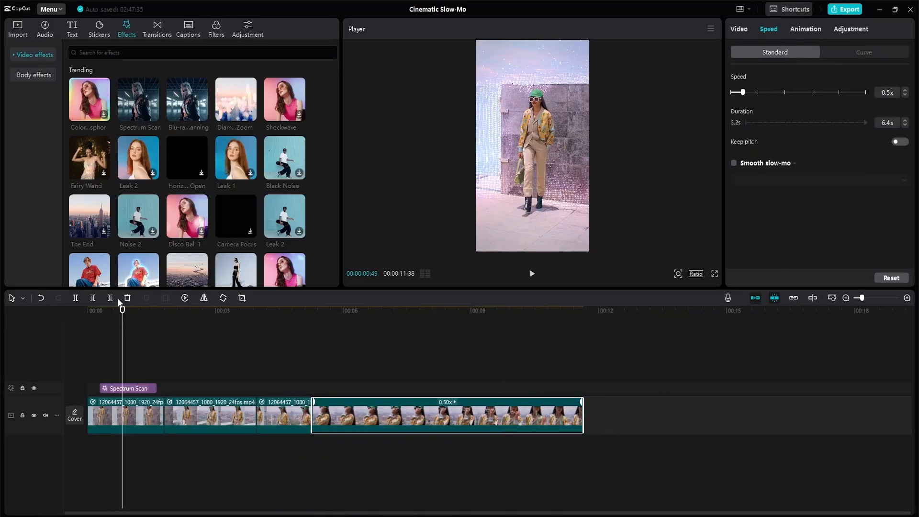
pyautogui.moveTo(122, 313); pyautogui.dragTo(59, 308)
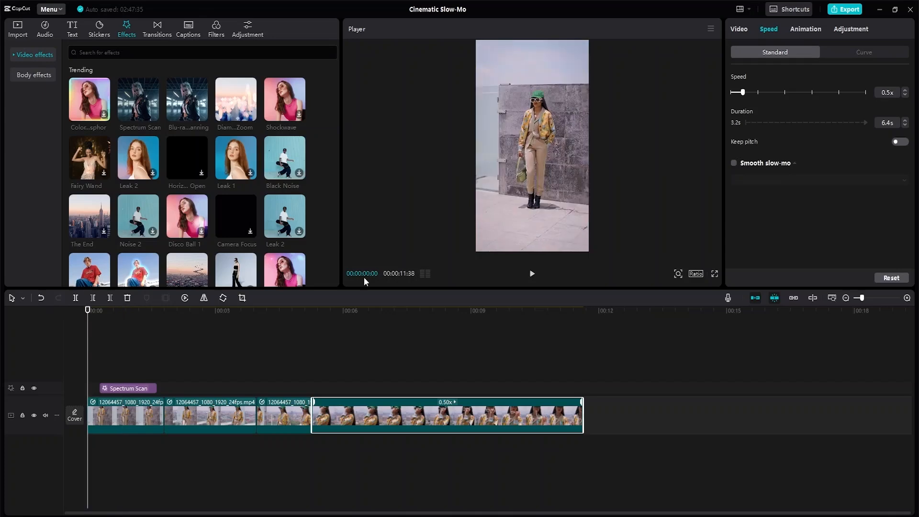
pyautogui.click(532, 274)
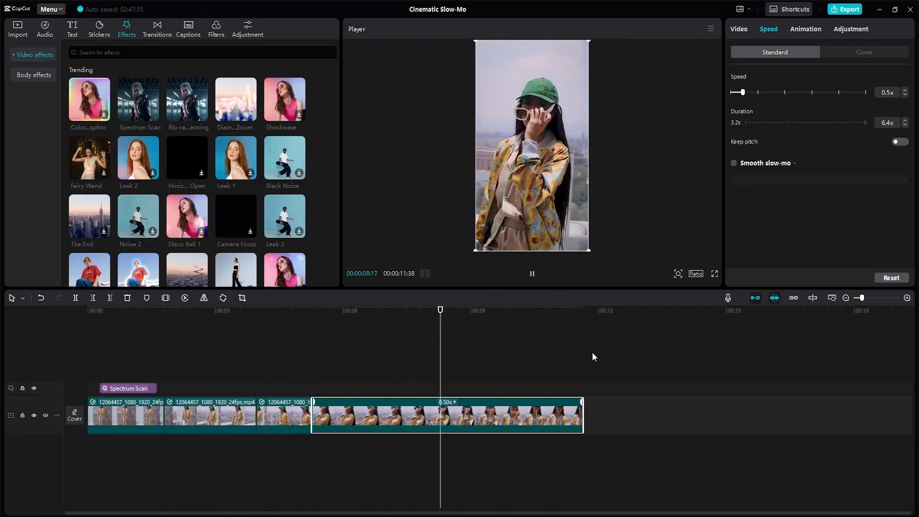
pyautogui.click(208, 419)
pyautogui.press('space')
# - Preview the Edge Glow, Zoom Lens, TV Off, Ripple and Heart Disco effects at about the three-second mark in the second segment
pyautogui.moveTo(564, 311); pyautogui.dragTo(220, 360)
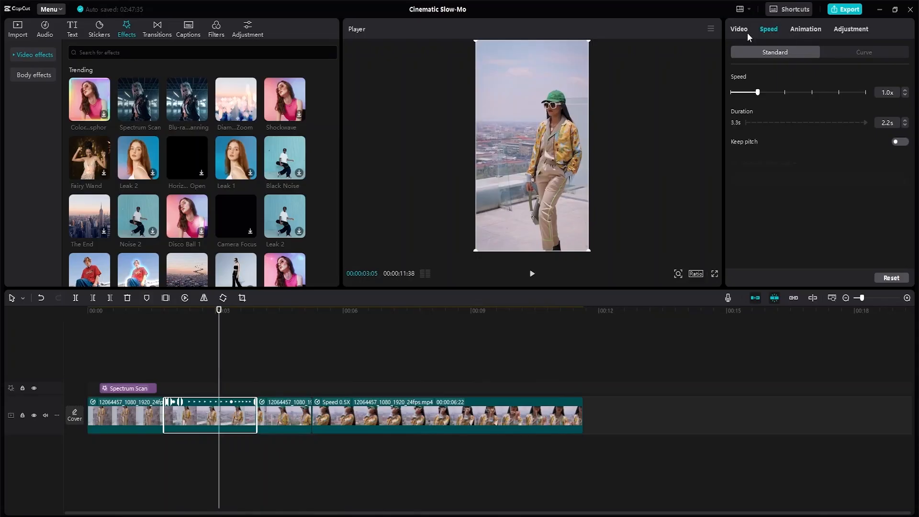
pyautogui.scroll(-3, 129, 103)
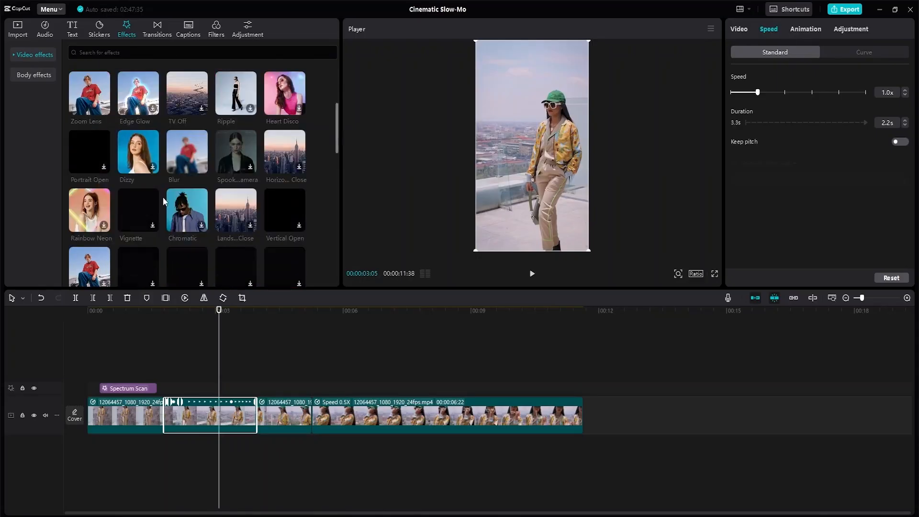
pyautogui.click(136, 146)
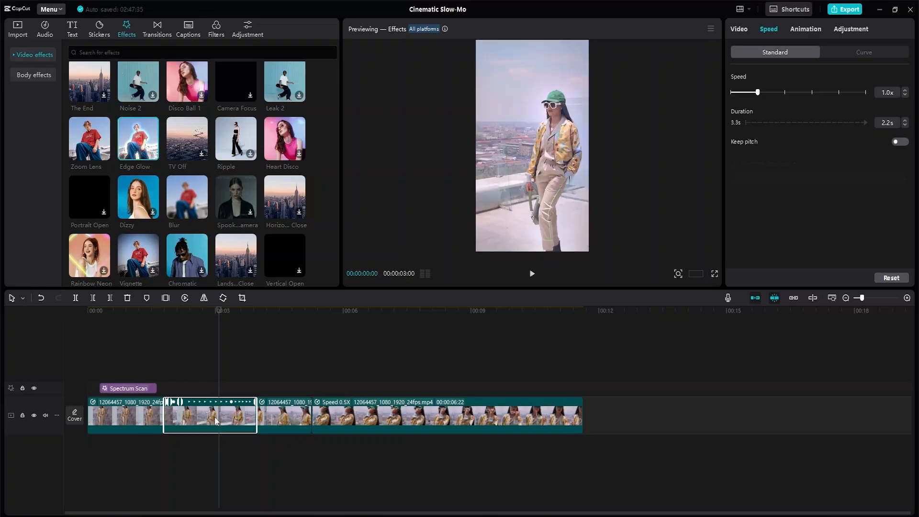
pyautogui.moveTo(219, 315)
pyautogui.mouseDown()
pyautogui.moveTo(204, 322)
pyautogui.moveTo(218, 325)
pyautogui.mouseUp()
pyautogui.click(142, 149)
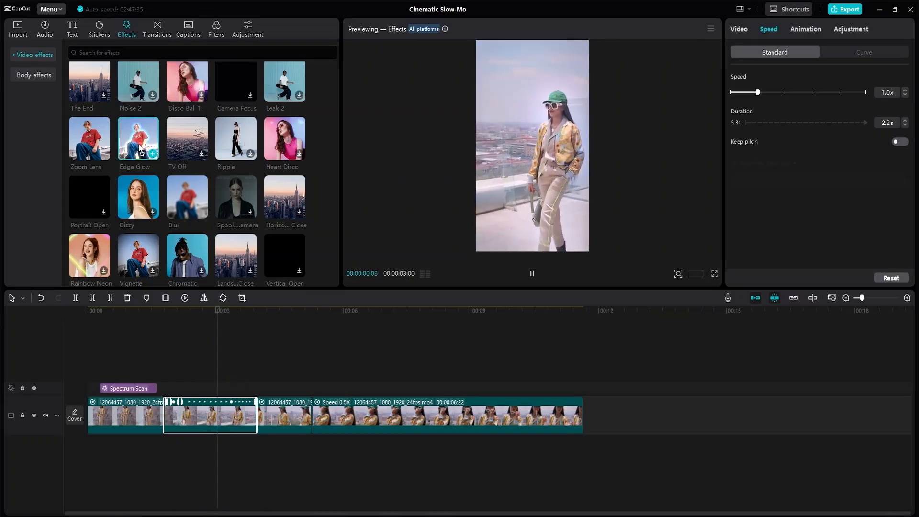
pyautogui.click(102, 141)
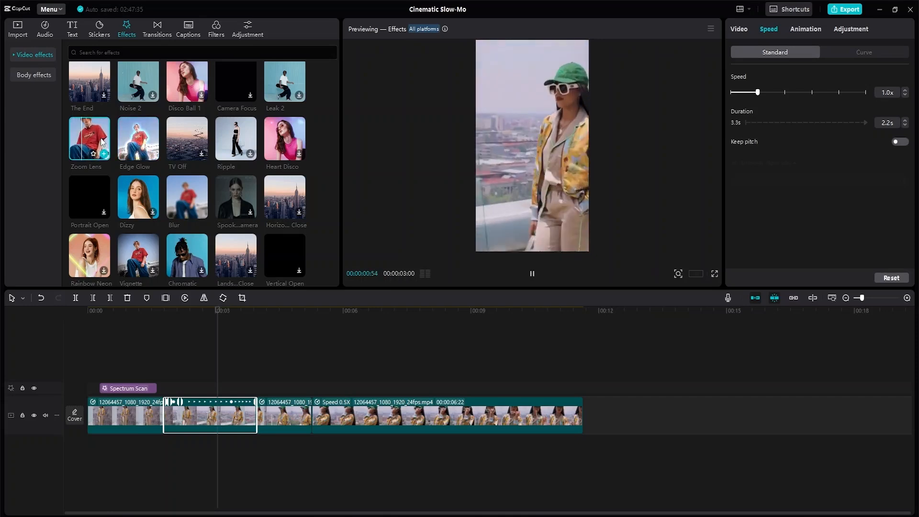
pyautogui.click(197, 137)
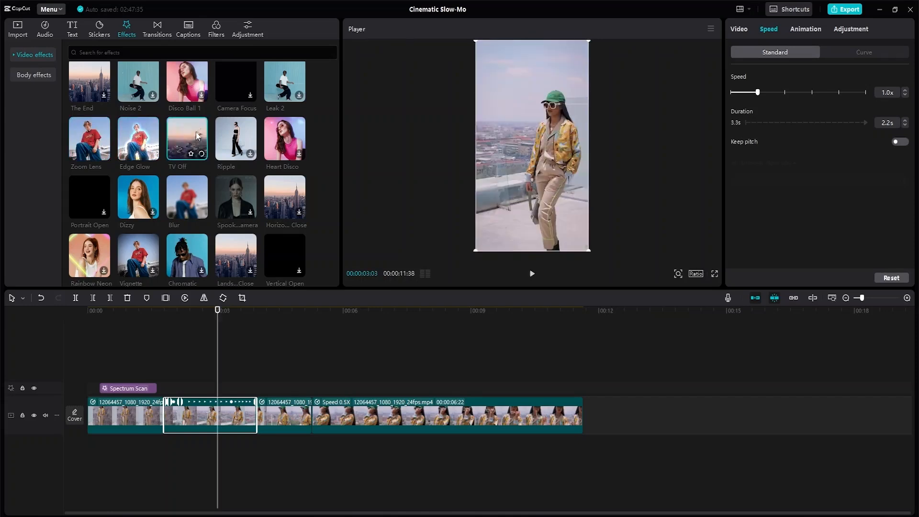
pyautogui.click(233, 137)
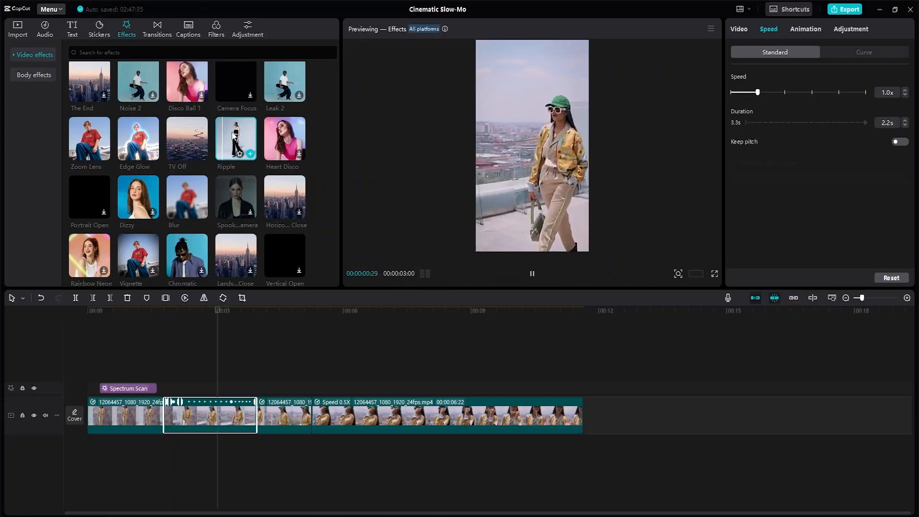
pyautogui.click(283, 140)
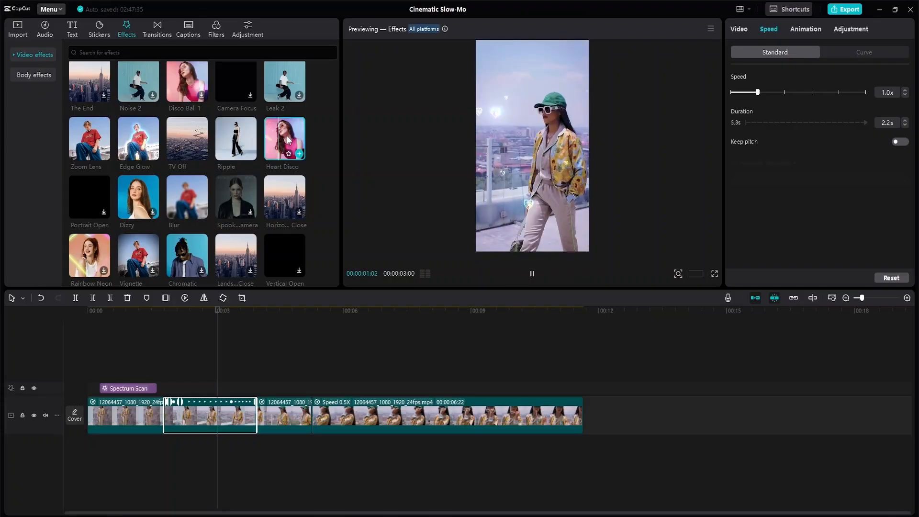
# - Preview the Black Noise effect and add it to the effects track, starting midway through the second segment
pyautogui.scroll(3, 287, 143)
pyautogui.click(286, 163)
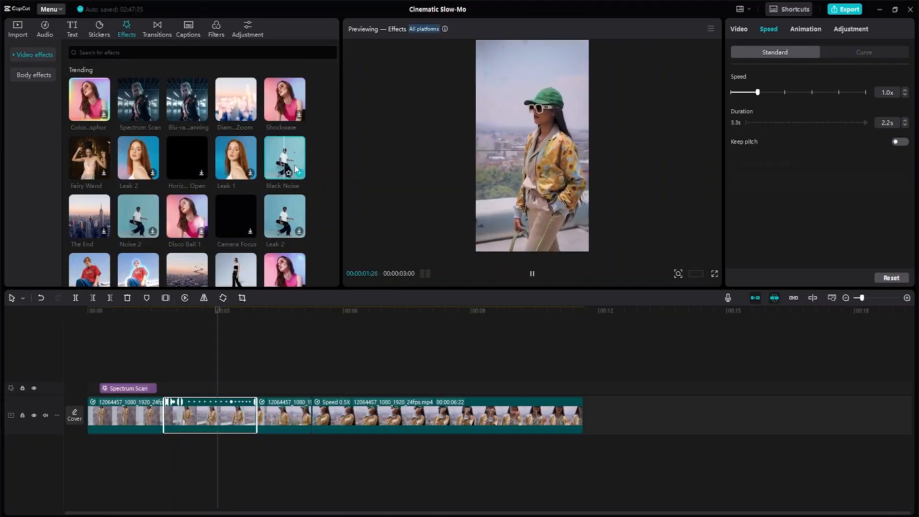
pyautogui.moveTo(286, 163); pyautogui.dragTo(204, 388)
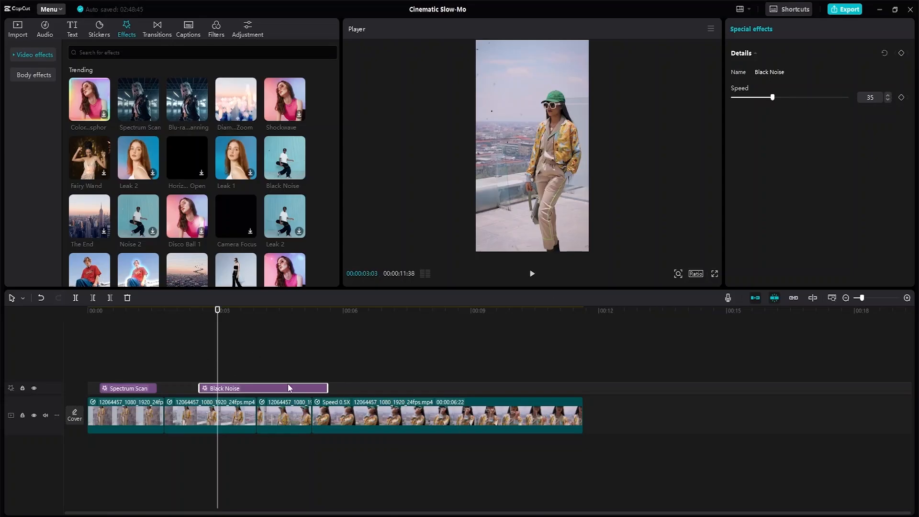
# - Play the timeline from the start to about the three-second mark to check the added effects
pyautogui.moveTo(217, 312); pyautogui.dragTo(33, 308)
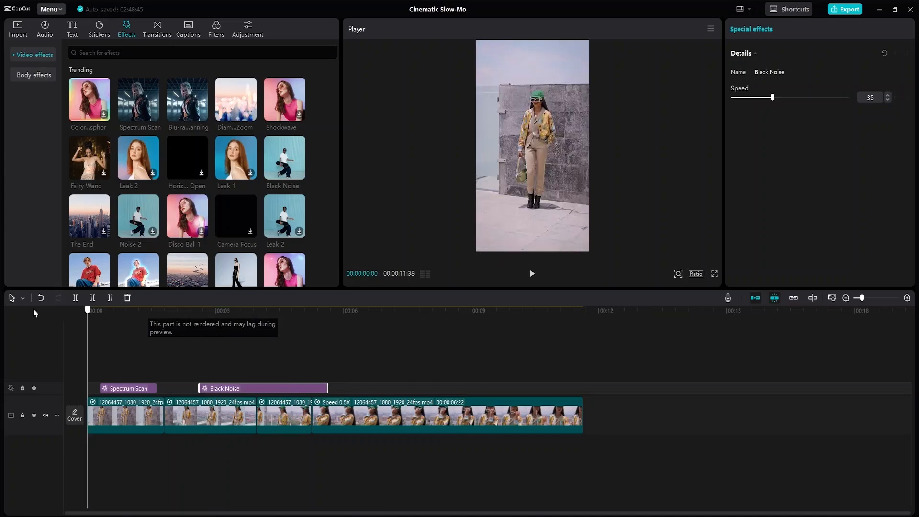
pyautogui.press('space')
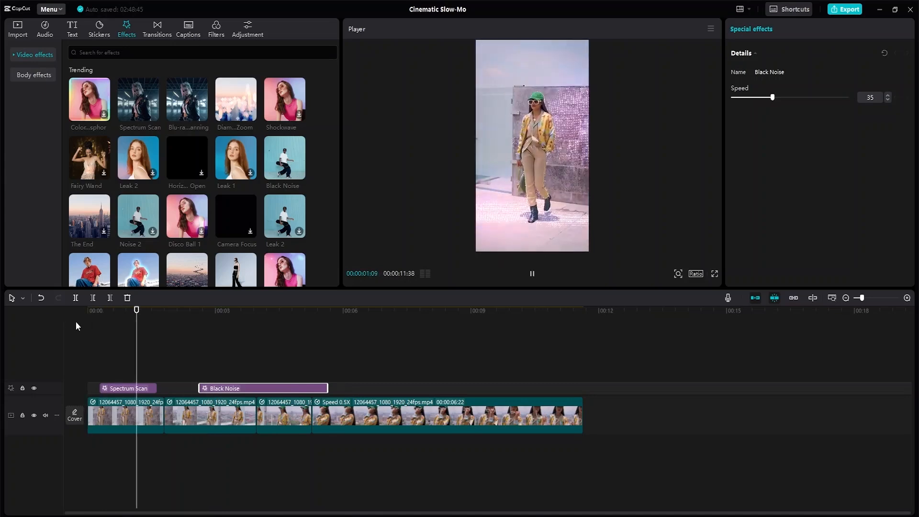
pyautogui.press('space')
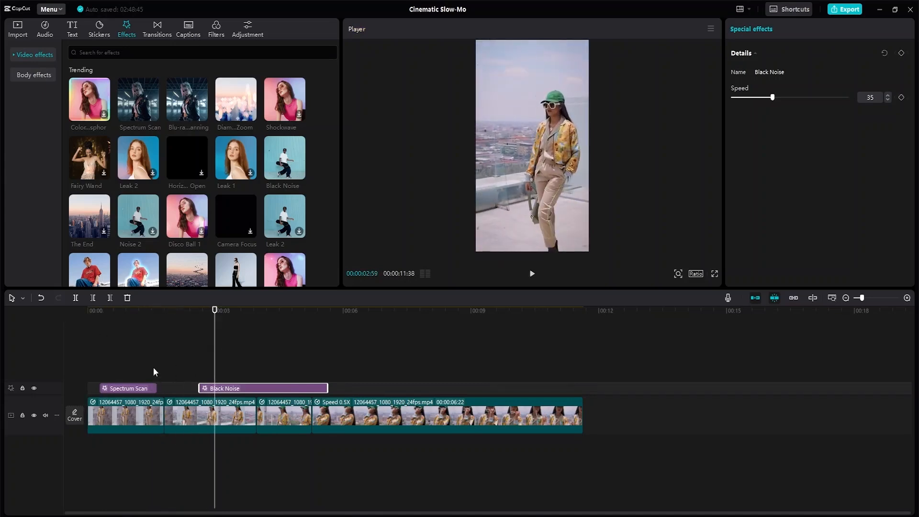
# - Reshape the first segment's speed curve with its first dip at about 0.57x and its peak at about 3.88x
pyautogui.click(134, 420)
pyautogui.click(765, 29)
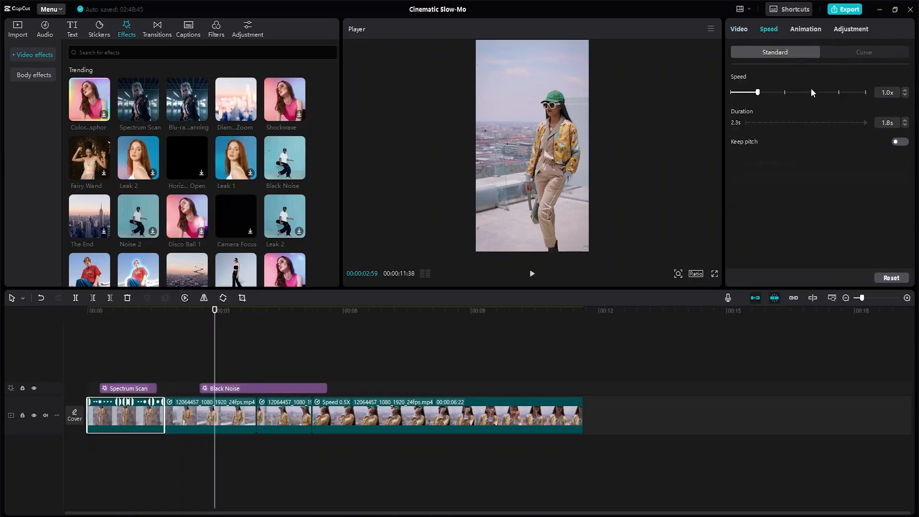
pyautogui.click(852, 51)
pyautogui.scroll(-1, 805, 188)
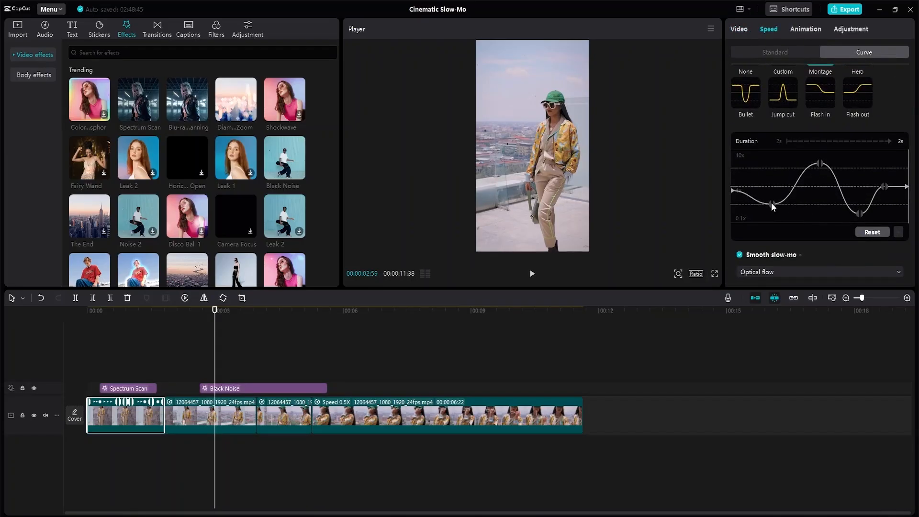
pyautogui.moveTo(769, 204); pyautogui.dragTo(769, 190)
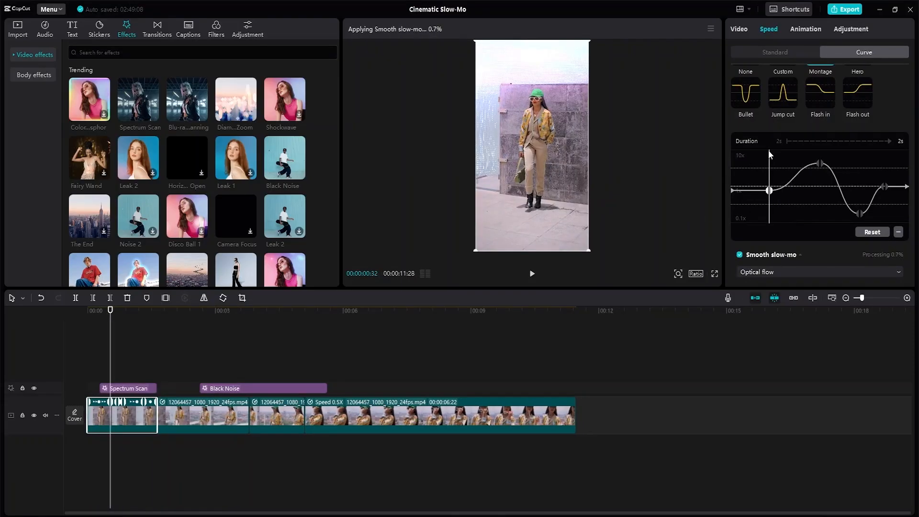
pyautogui.moveTo(819, 161); pyautogui.dragTo(815, 163)
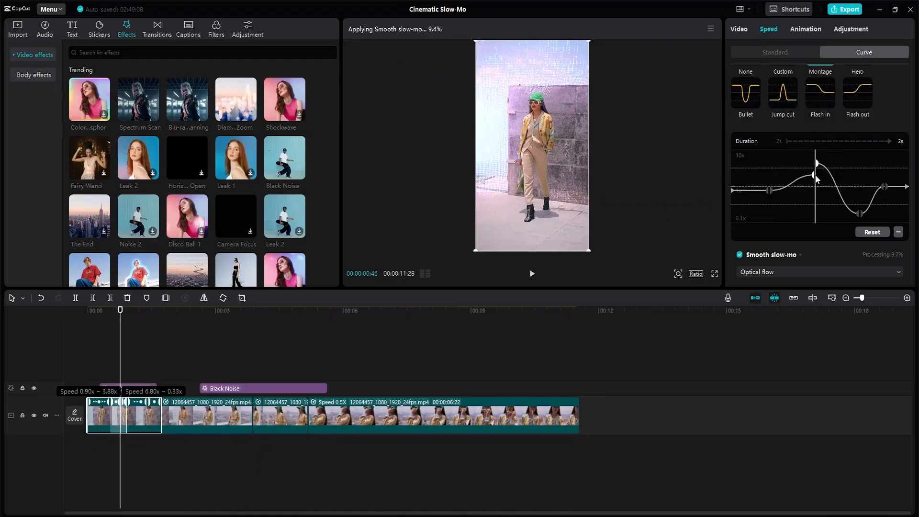
pyautogui.moveTo(767, 191); pyautogui.dragTo(776, 203)
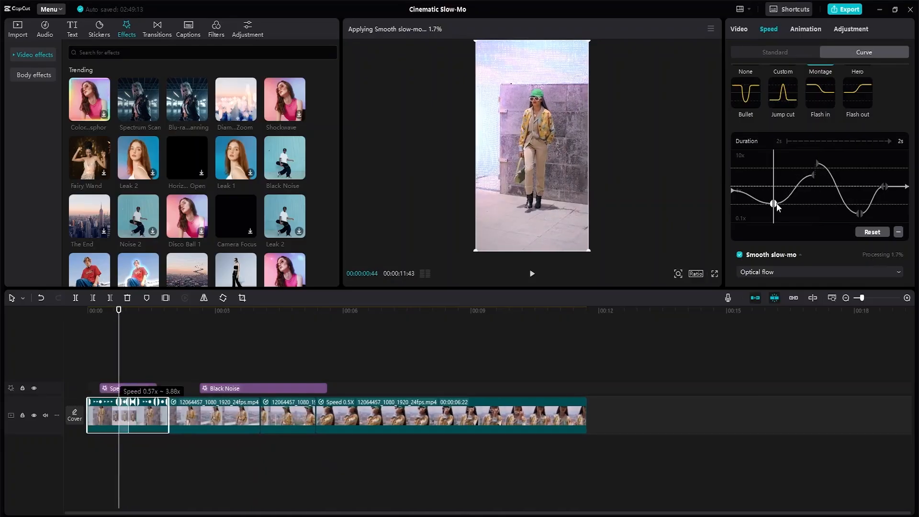
pyautogui.moveTo(817, 164); pyautogui.dragTo(813, 173)
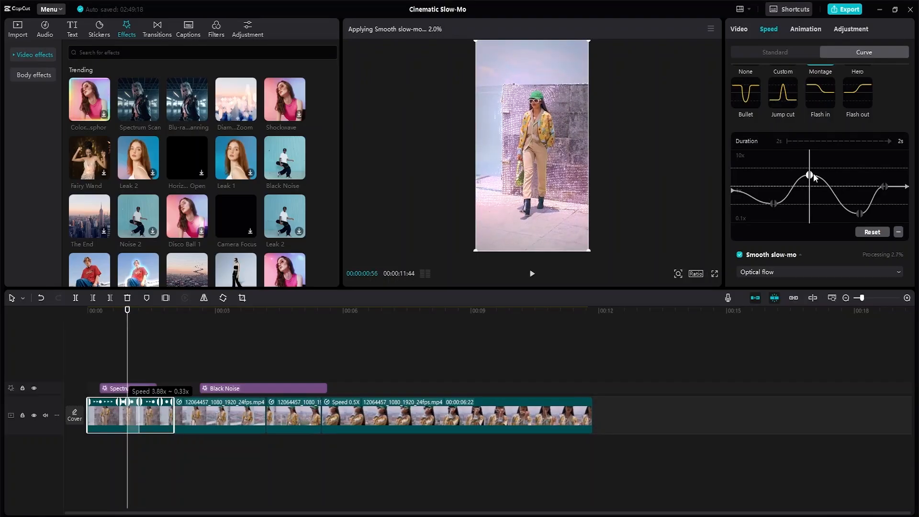
# - Raise the second dip of the first segment's speed curve, shift it slightly earlier, and play back the result
pyautogui.click(859, 213)
pyautogui.moveTo(859, 210); pyautogui.dragTo(859, 206)
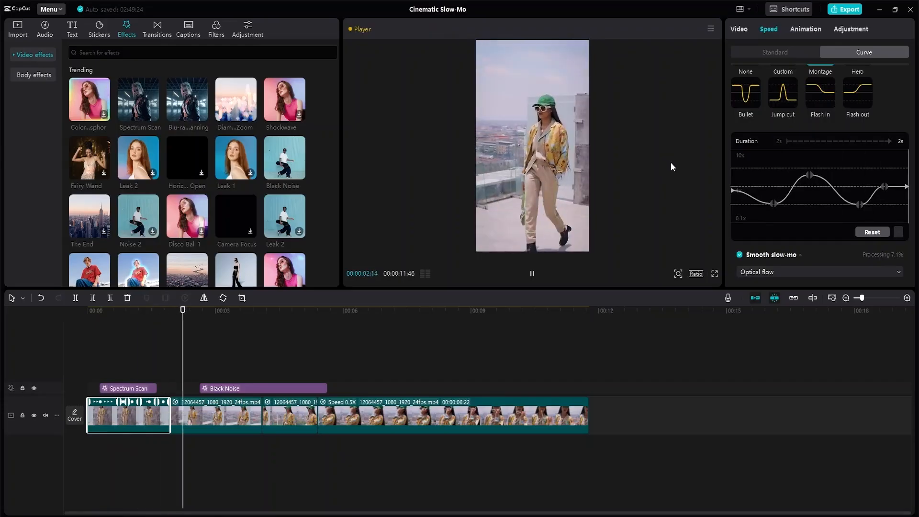
pyautogui.press('space')
pyautogui.moveTo(856, 203); pyautogui.dragTo(852, 206)
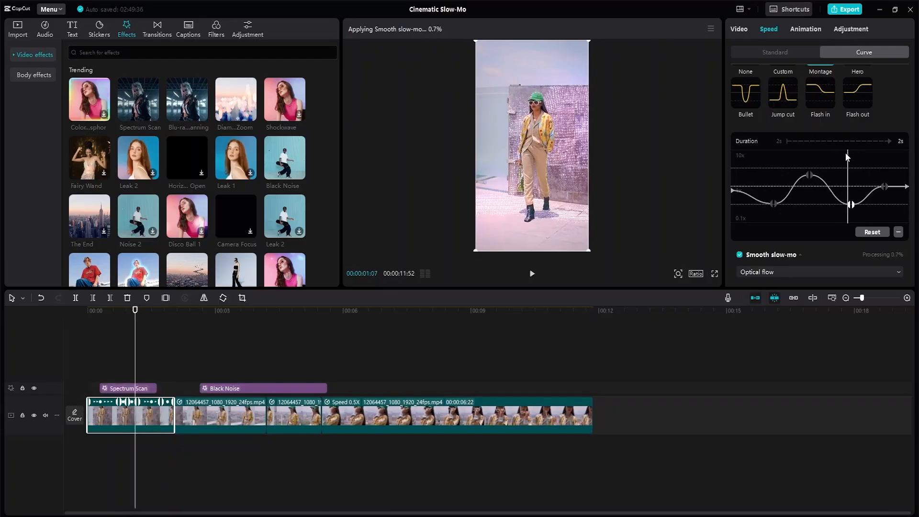
pyautogui.press('space')
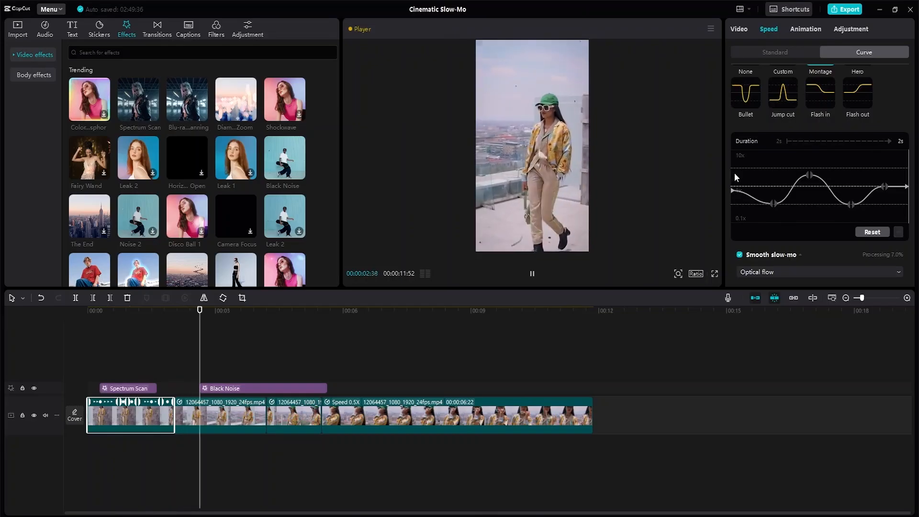
pyautogui.press('space')
# - Play the timeline from late in the first segment and extend the Black Noise effect to nearly the end of the last segment
pyautogui.click(230, 413)
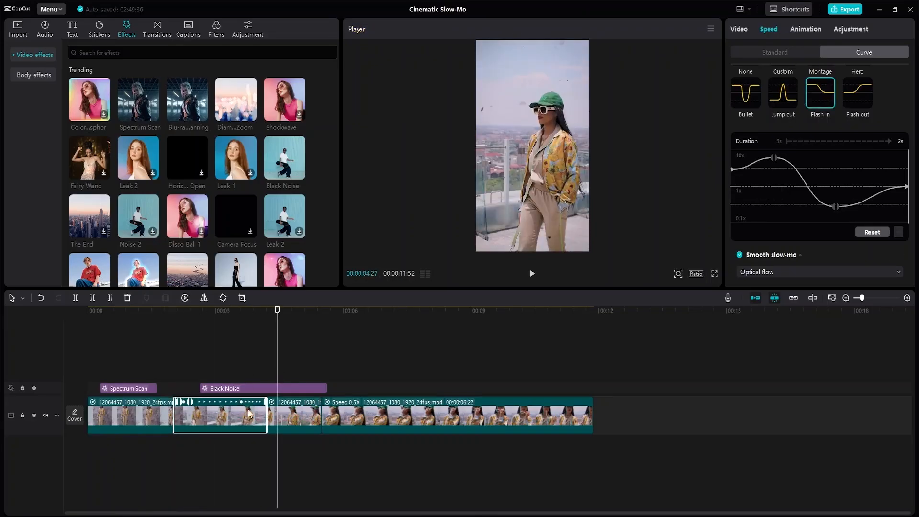
pyautogui.moveTo(275, 311); pyautogui.dragTo(152, 311)
pyautogui.press('space')
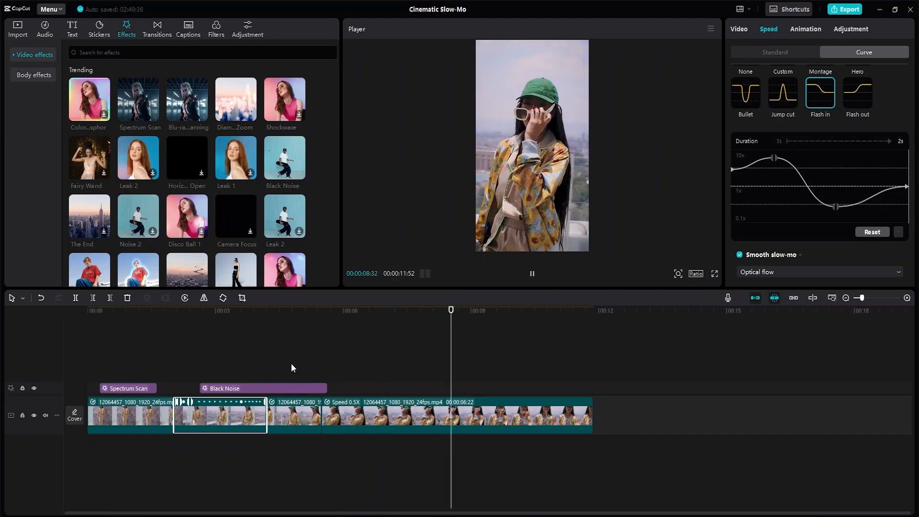
pyautogui.moveTo(325, 385); pyautogui.dragTo(565, 390)
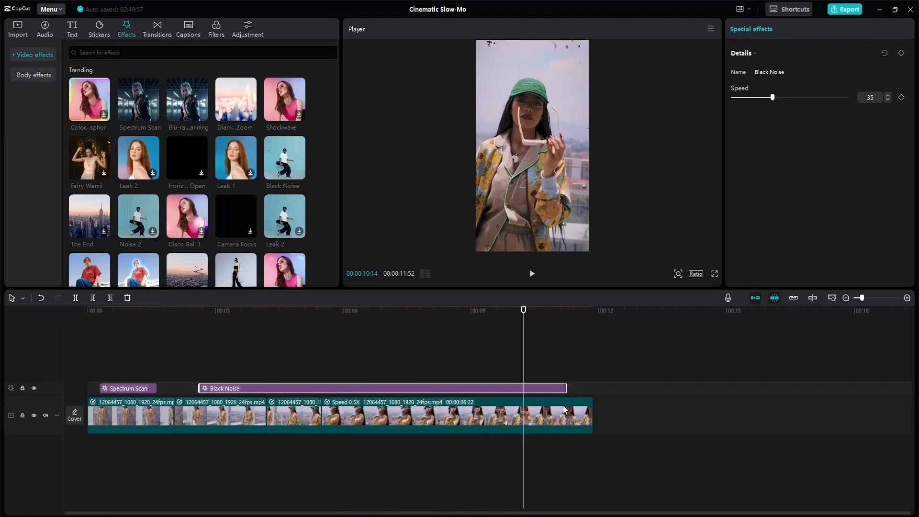
# - Preview the Chromatic video effect near the end of the clip and browse further trending effects
pyautogui.scroll(-3, 215, 182)
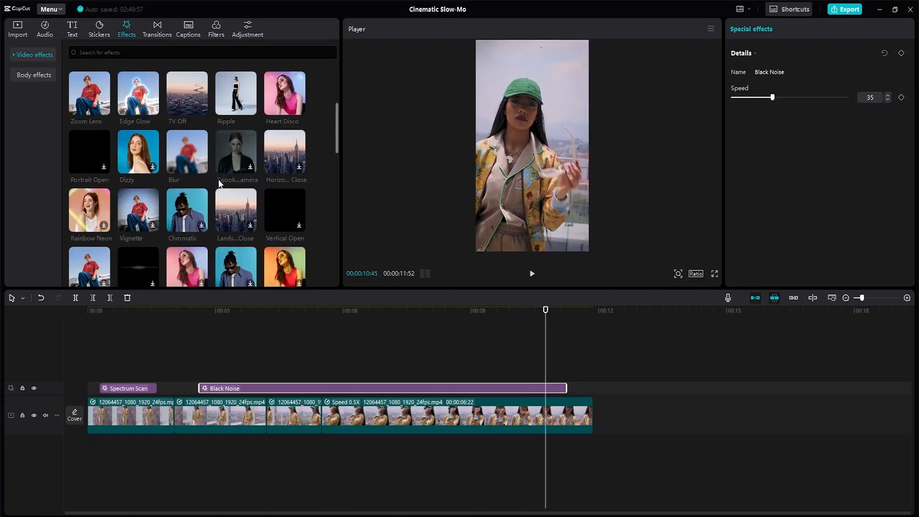
pyautogui.click(191, 215)
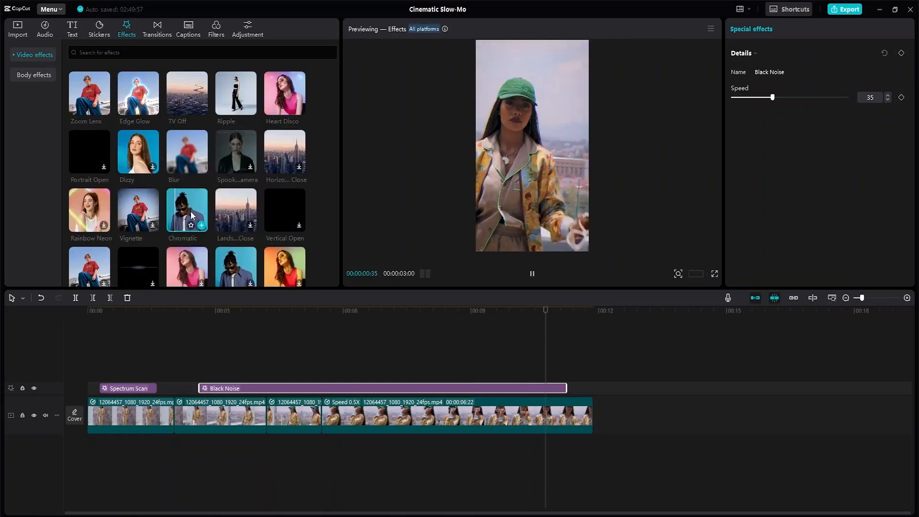
pyautogui.scroll(-2, 207, 223)
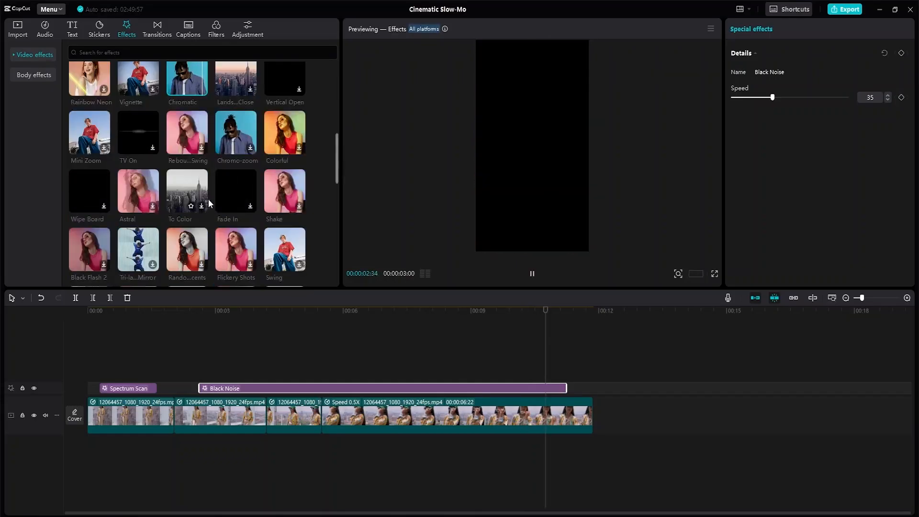
pyautogui.scroll(-3, 130, 200)
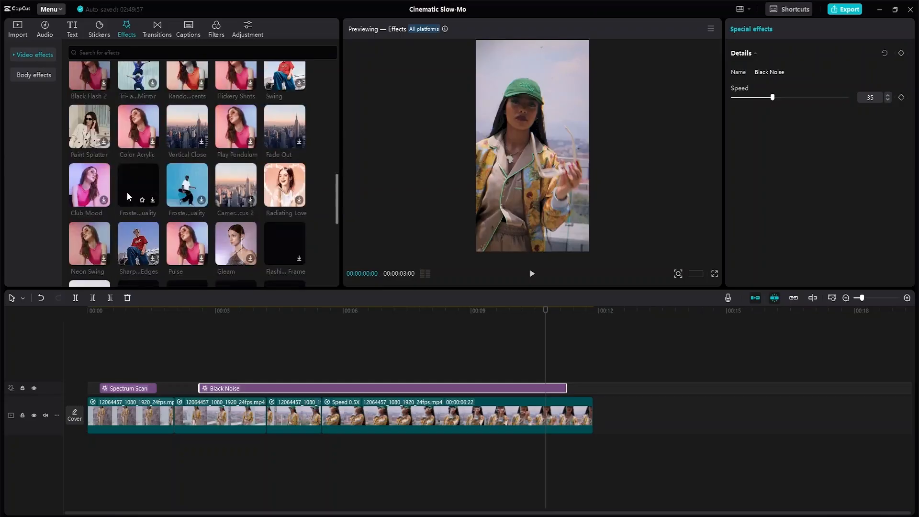
# - Preview the Oppenheimer and Gold Coast filters and add Oppenheimer over roughly the last three seconds of the video
pyautogui.click(212, 33)
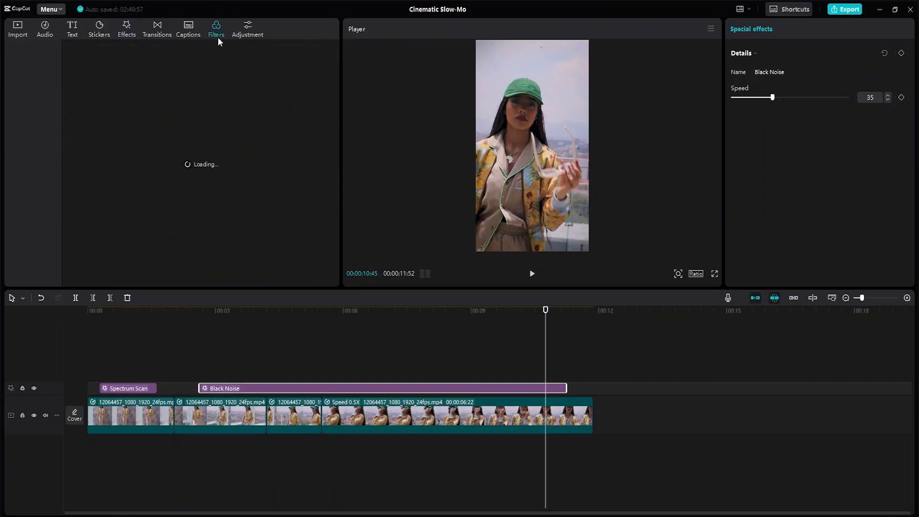
pyautogui.click(146, 155)
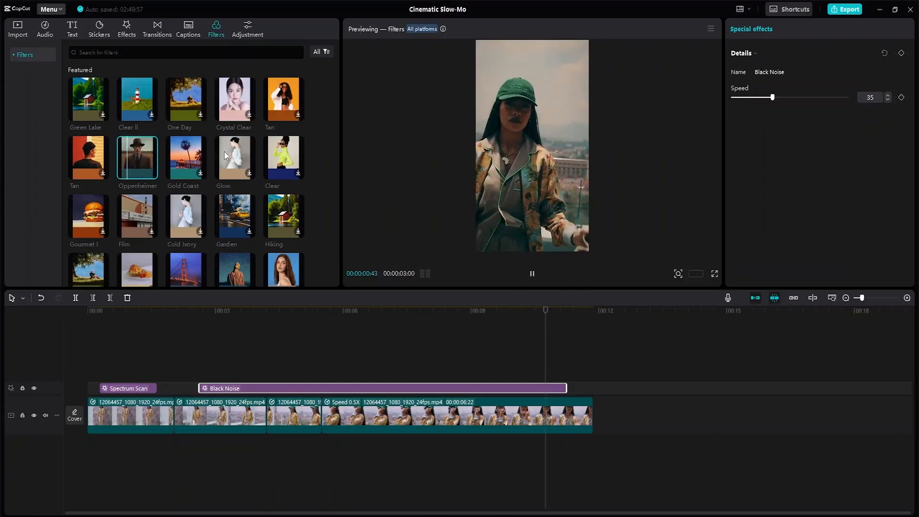
pyautogui.click(186, 157)
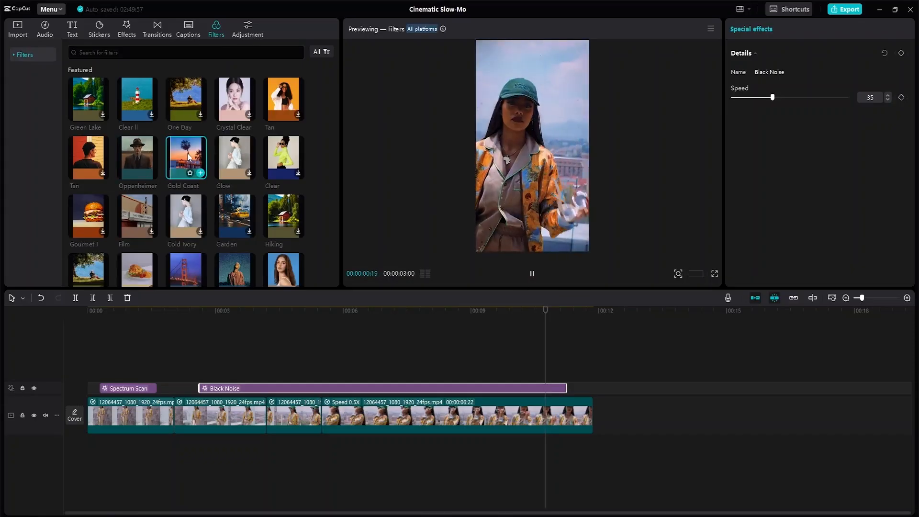
pyautogui.click(138, 156)
pyautogui.moveTo(137, 158); pyautogui.dragTo(463, 374)
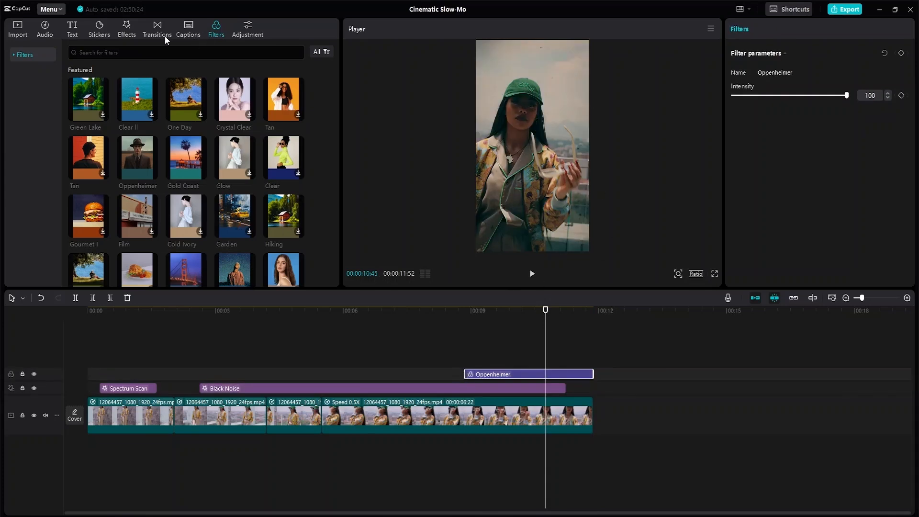
# - Browse the trending stickers and search the sticker library for "magazine"
pyautogui.click(131, 28)
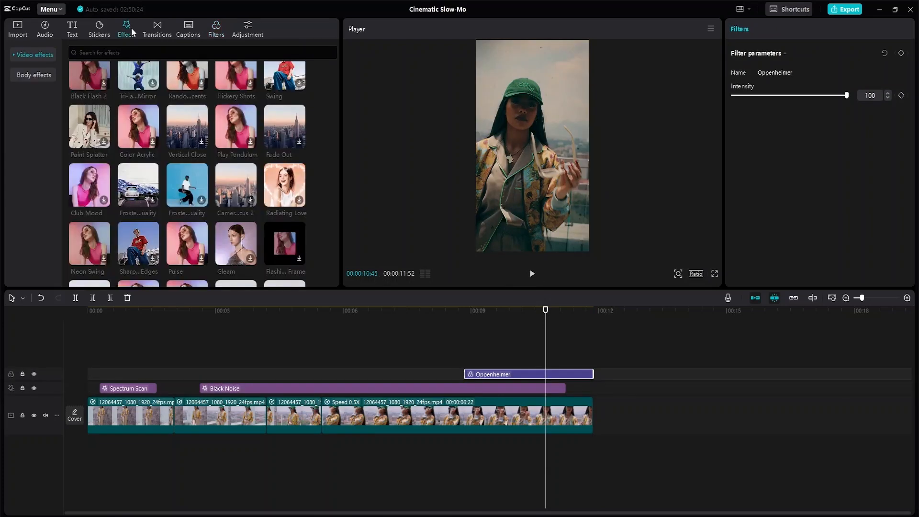
pyautogui.click(104, 28)
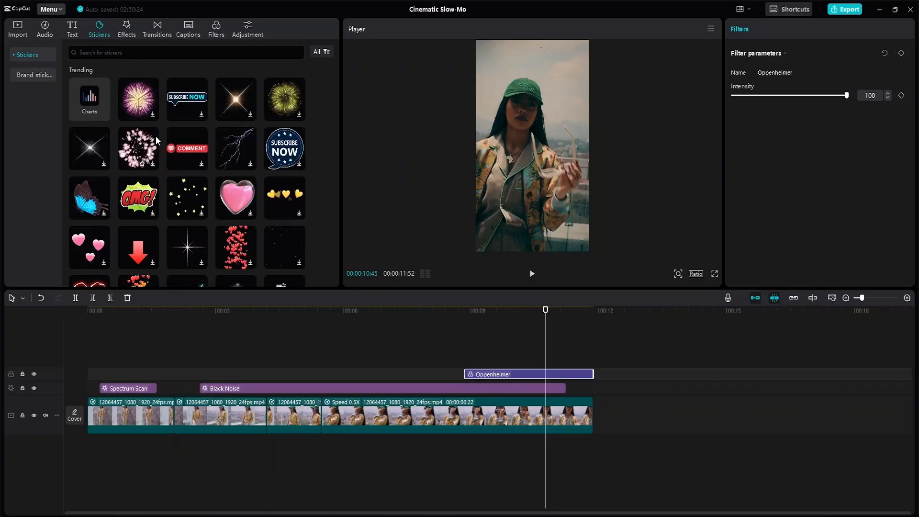
pyautogui.scroll(-15, 189, 165)
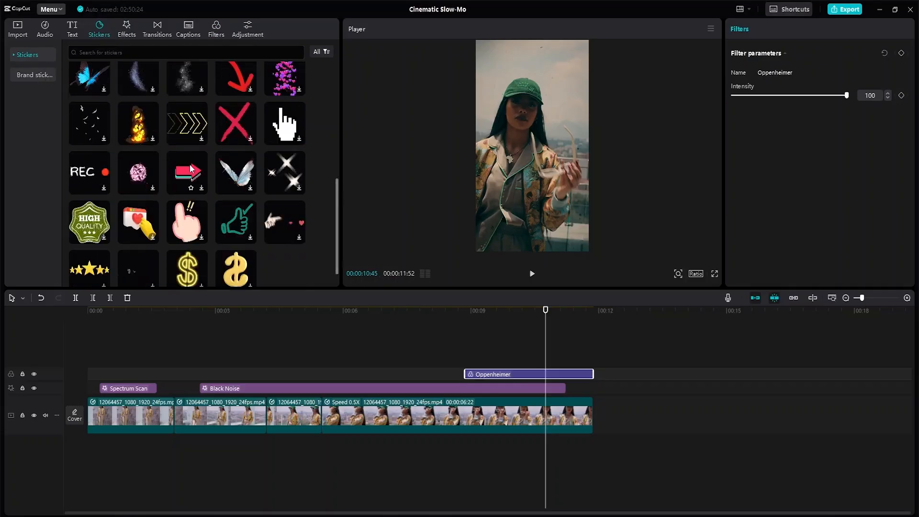
pyautogui.scroll(-3, 189, 162)
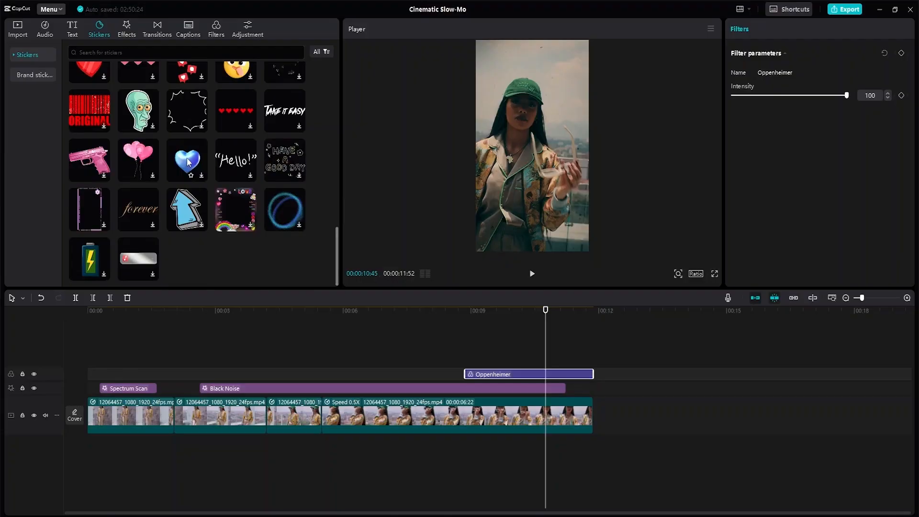
pyautogui.scroll(10, 191, 134)
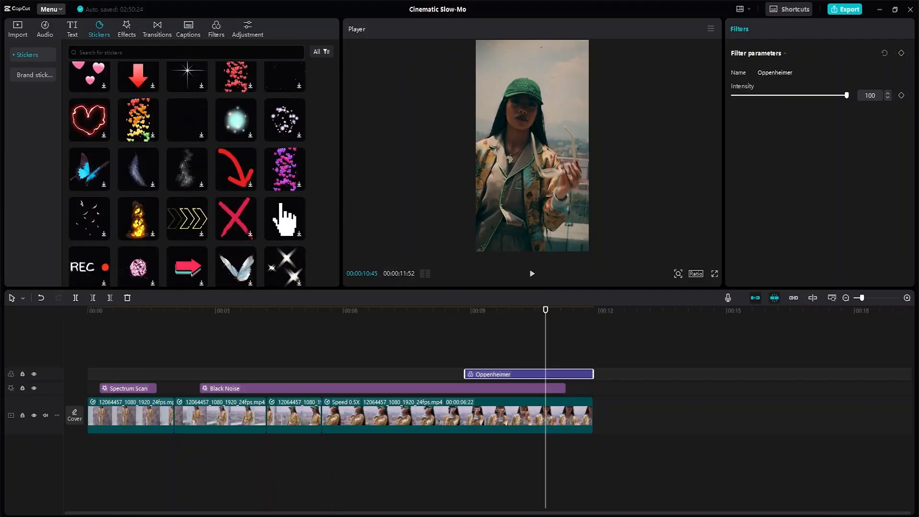
pyautogui.click(122, 53)
pyautogui.write('magazi')
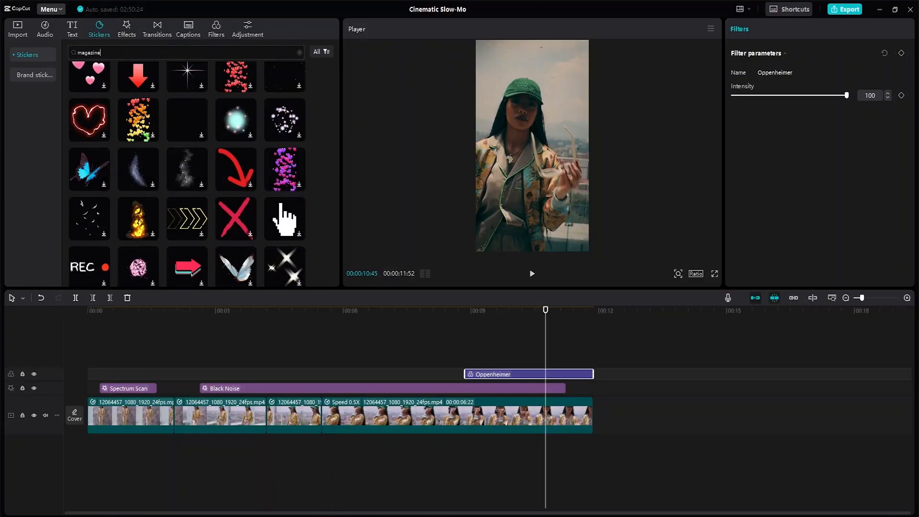
pyautogui.write('ne')
pyautogui.press('Return')
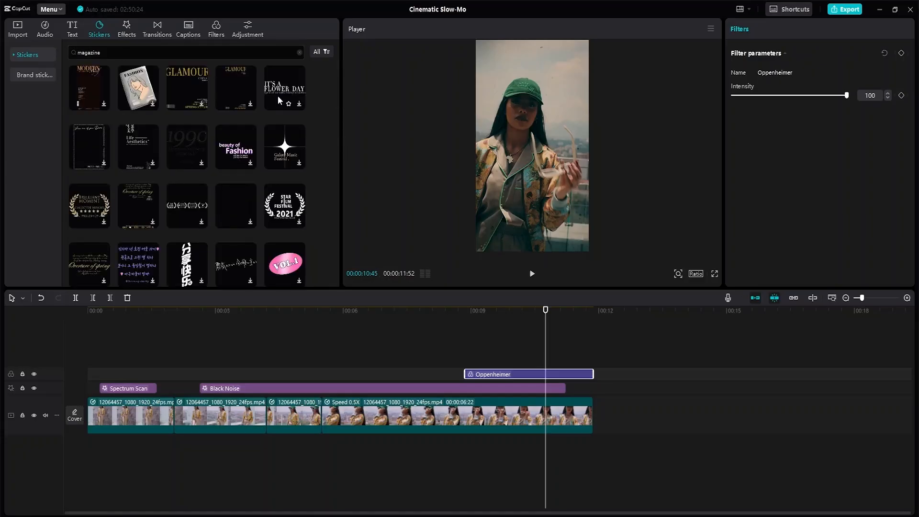
# - Preview the "It's a Flower Day" sticker and add it on a new track directly above the Oppenheimer filter
pyautogui.scroll(-3, 280, 95)
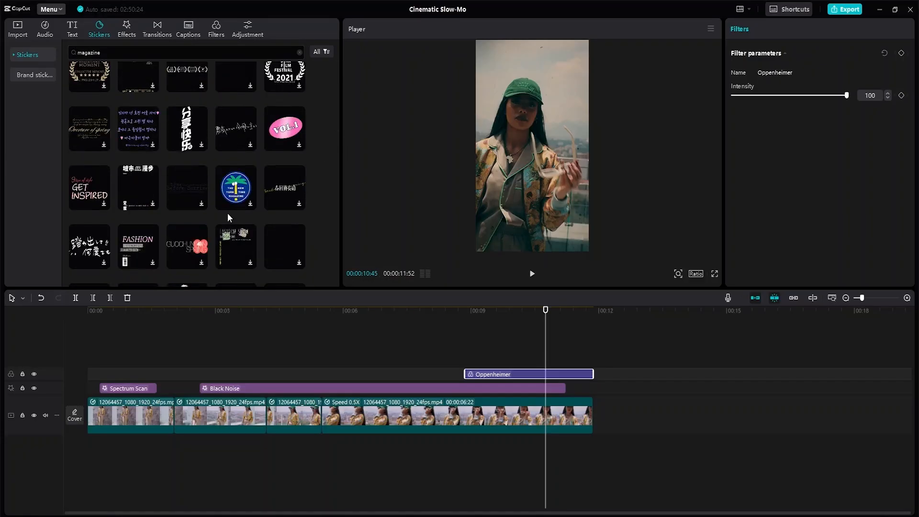
pyautogui.scroll(3, 194, 176)
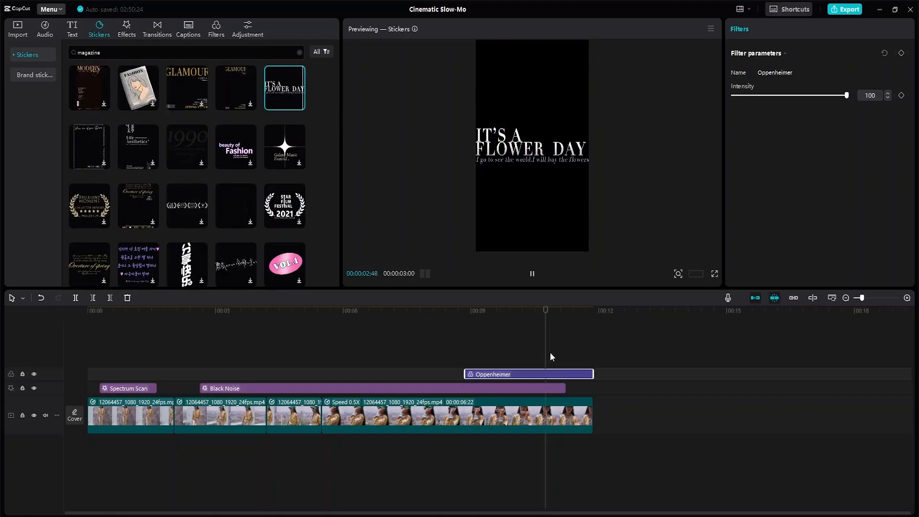
pyautogui.moveTo(286, 88); pyautogui.dragTo(477, 356)
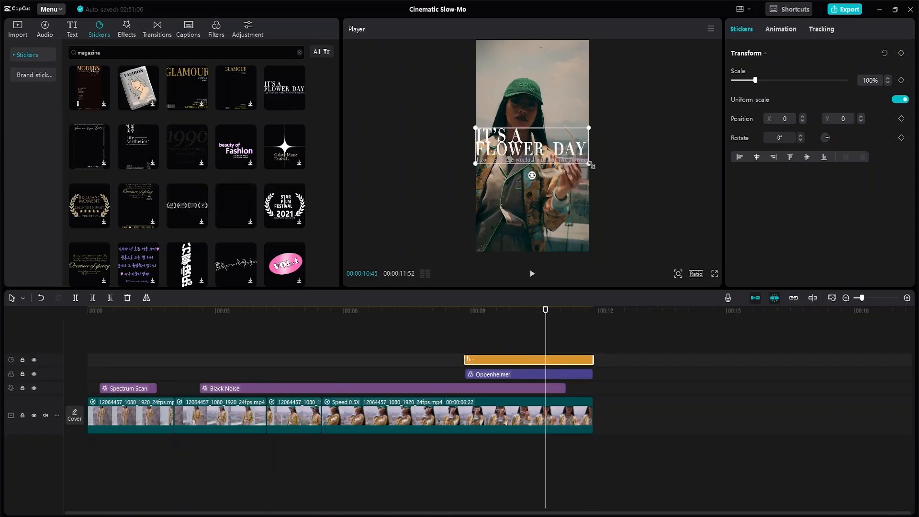
# - Scale the "It's a Flower Day" sticker to 65% and place it above the woman's head at X 305, Y 1591
pyautogui.moveTo(588, 164); pyautogui.dragTo(551, 62)
pyautogui.scroll(-5, 193, 174)
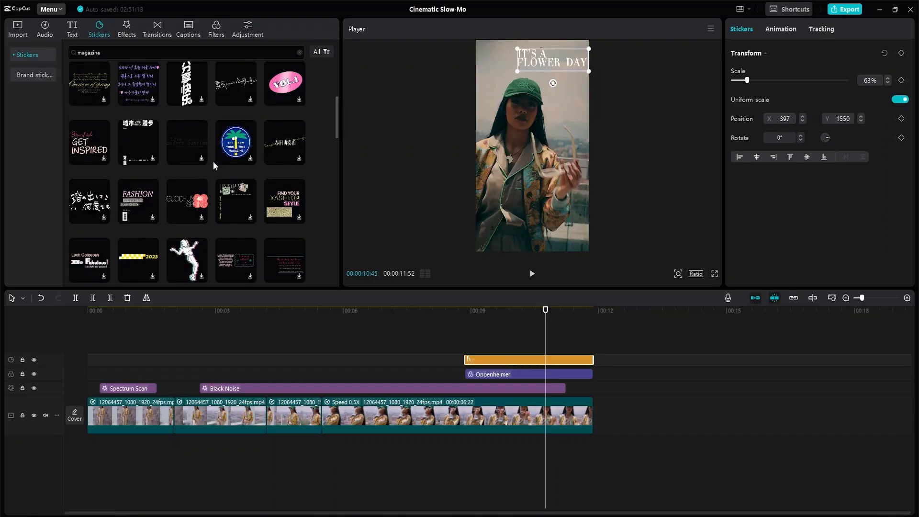
pyautogui.scroll(-10, 215, 153)
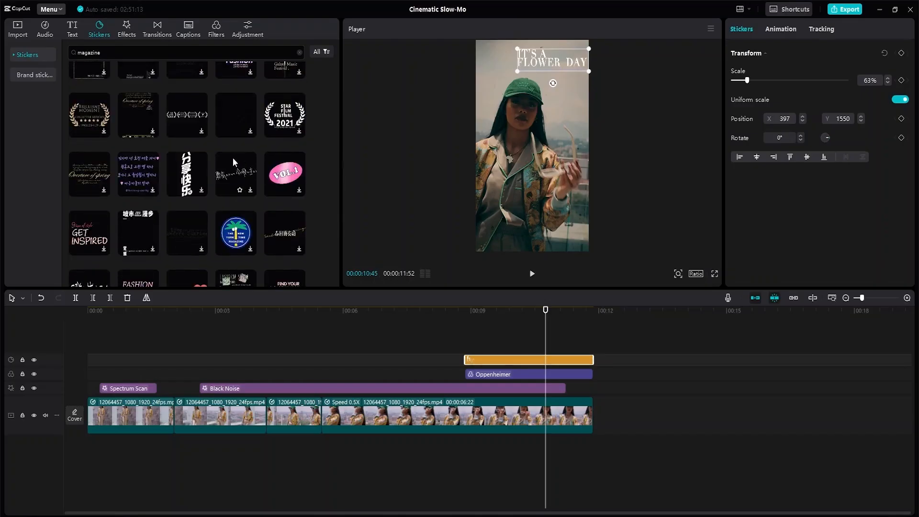
pyautogui.scroll(-2, 232, 156)
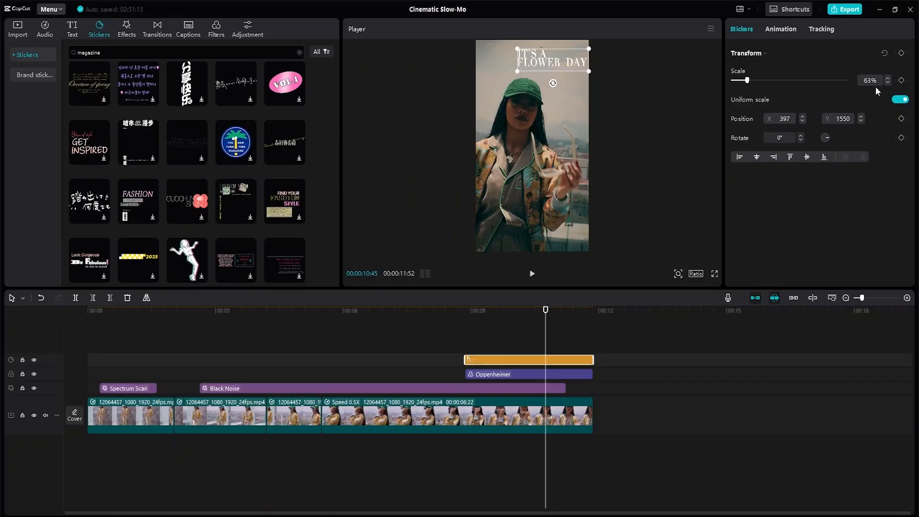
pyautogui.click(887, 78)
pyautogui.click(887, 78)
pyautogui.moveTo(543, 67); pyautogui.dragTo(538, 64)
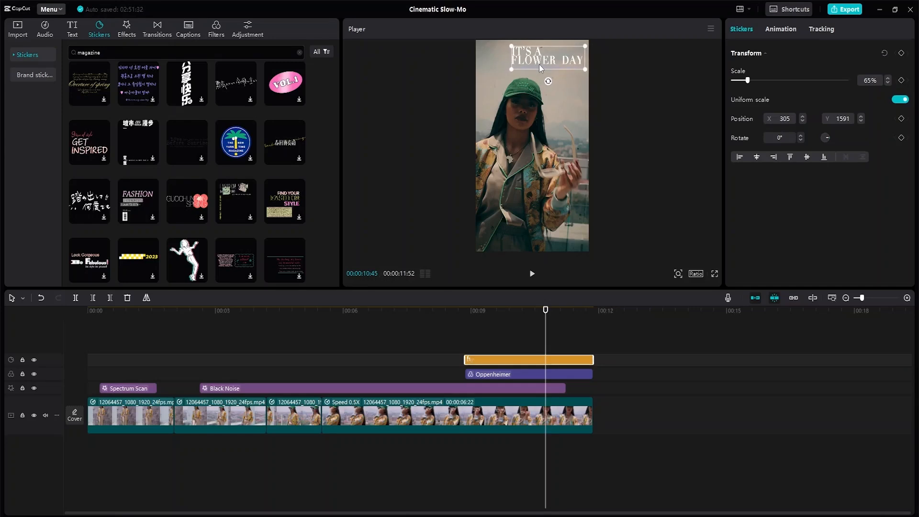
# - Trim the sticker clip's start to about 9.6 seconds, after the start of the Oppenheimer filter
pyautogui.moveTo(545, 312); pyautogui.dragTo(445, 308)
pyautogui.moveTo(465, 358); pyautogui.dragTo(497, 358)
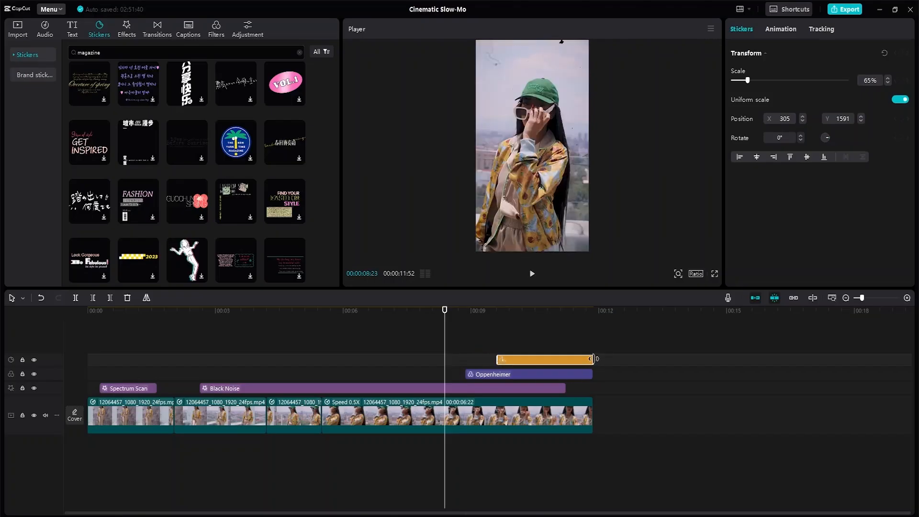
# - Trim the "It's a Flower Day" sticker clip's end to about 11.3 seconds and play the edit back
pyautogui.moveTo(592, 358); pyautogui.dragTo(571, 358)
pyautogui.press('space')
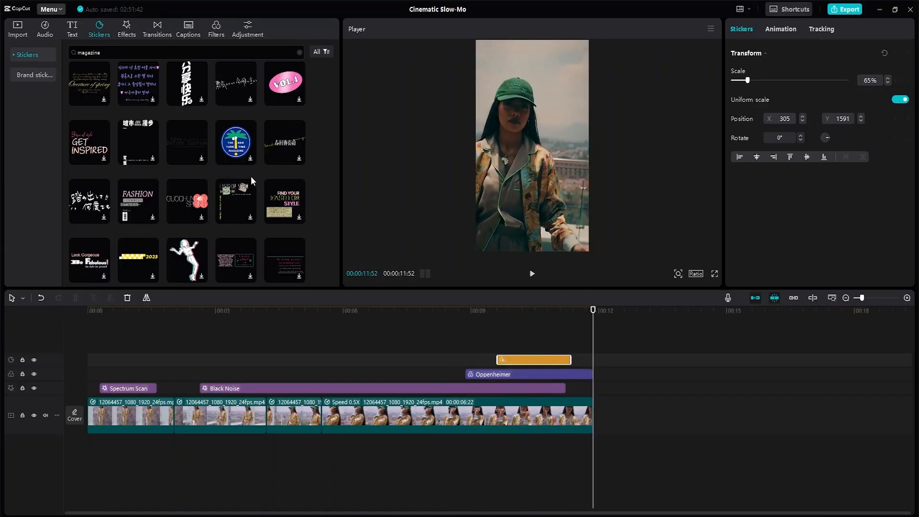
# - Clear the previous sticker search and search the sticker library for "flower"
pyautogui.click(298, 53)
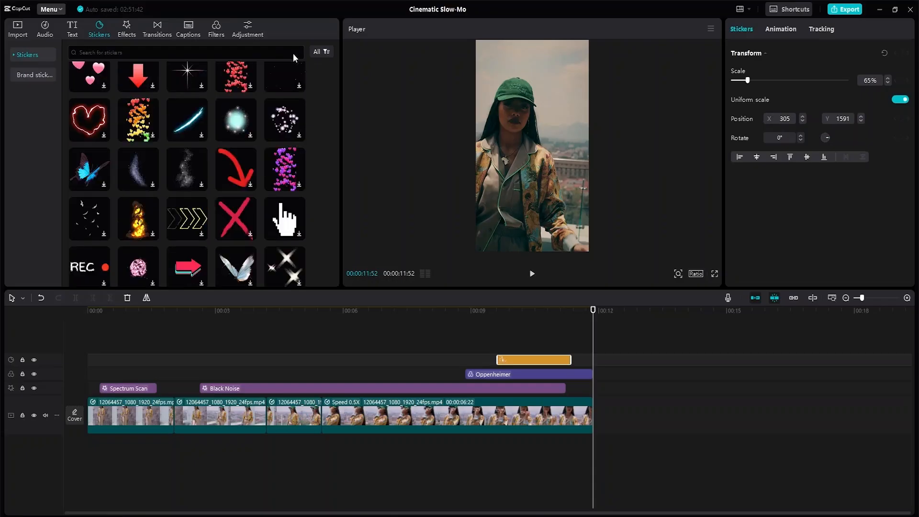
pyautogui.scroll(3, 215, 145)
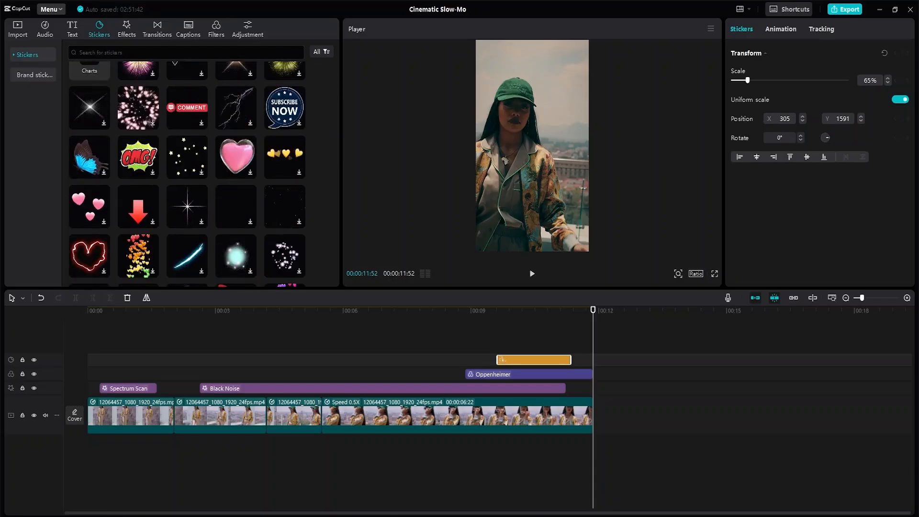
pyautogui.click(186, 53)
pyautogui.write('fl')
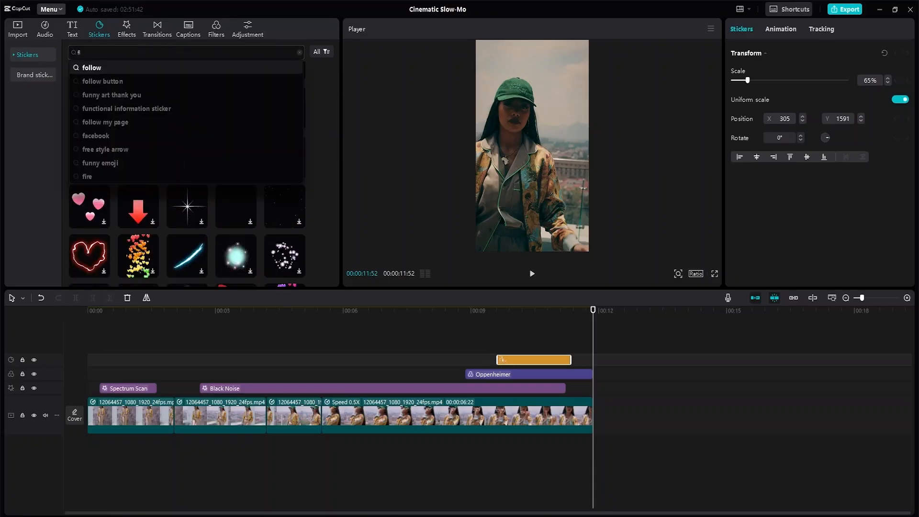
pyautogui.write('ower')
pyautogui.press('Return')
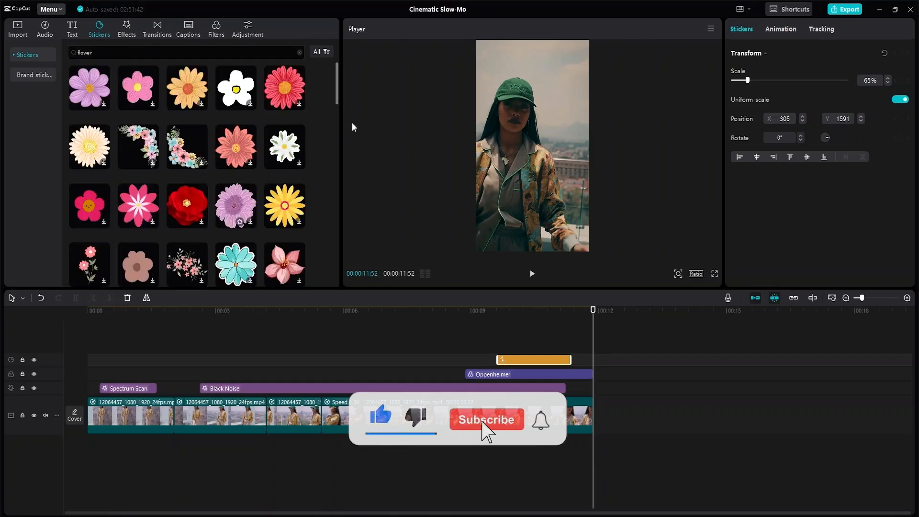
# - Add the red flower sticker directly after the text sticker on the same track and trim its end to the video's end
pyautogui.click(289, 90)
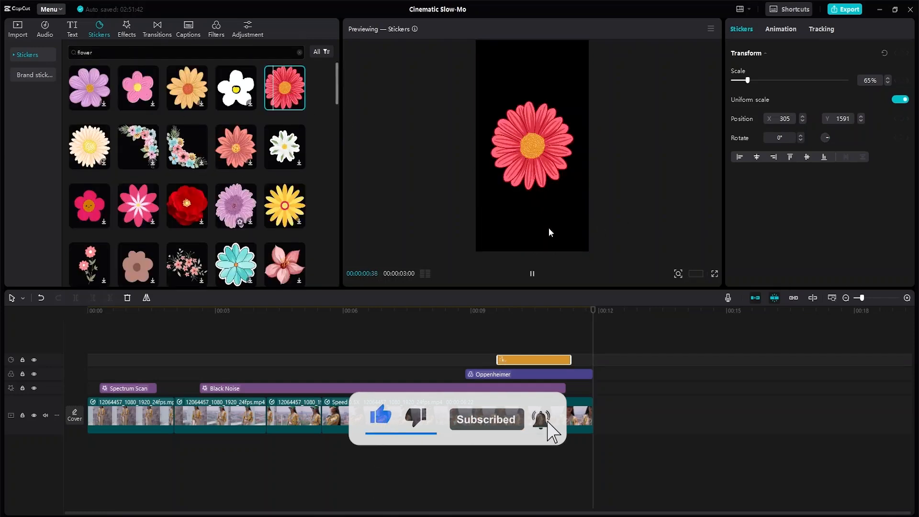
pyautogui.moveTo(286, 89); pyautogui.dragTo(573, 358)
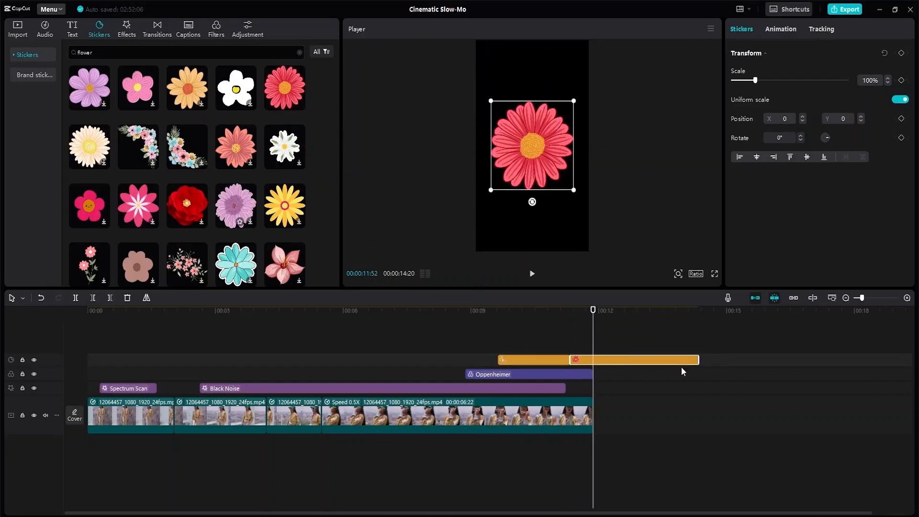
pyautogui.moveTo(698, 360); pyautogui.dragTo(590, 362)
# - Scale the red flower sticker to 32%, place it beside the woman's head at X 577, Y 750, and play the ending back
pyautogui.moveTo(575, 191); pyautogui.dragTo(526, 154)
pyautogui.moveTo(556, 104); pyautogui.dragTo(562, 99)
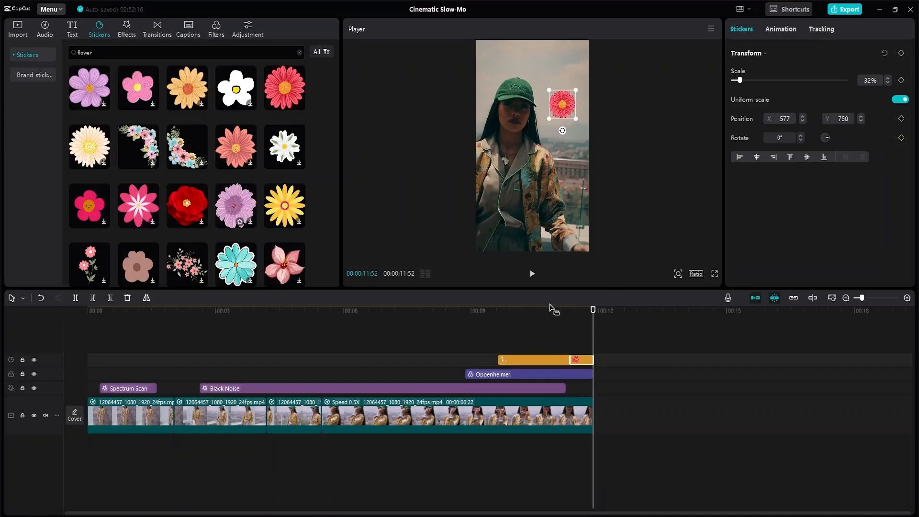
pyautogui.moveTo(592, 309); pyautogui.dragTo(463, 302)
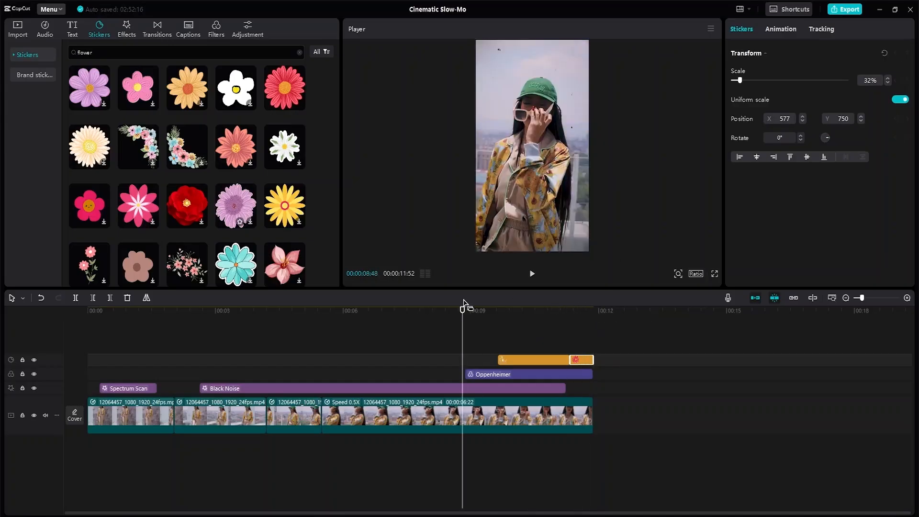
pyautogui.press('space')
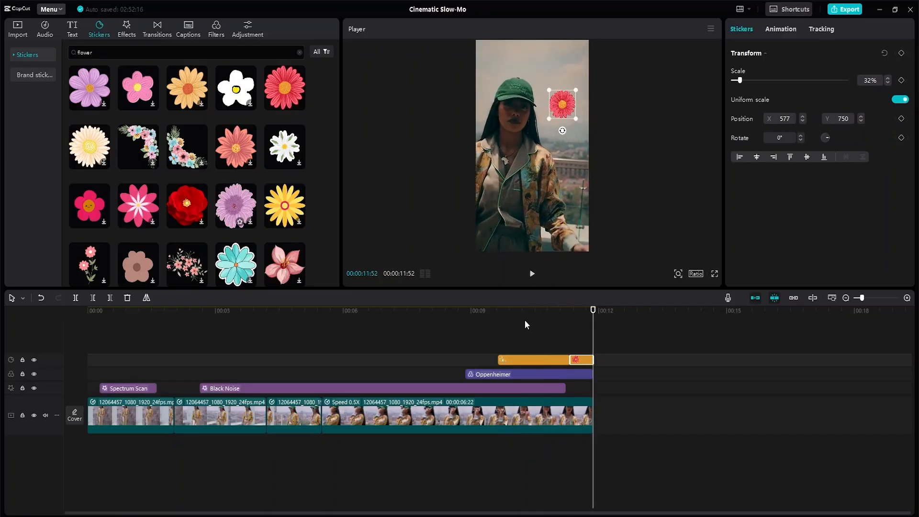
pyautogui.click(622, 119)
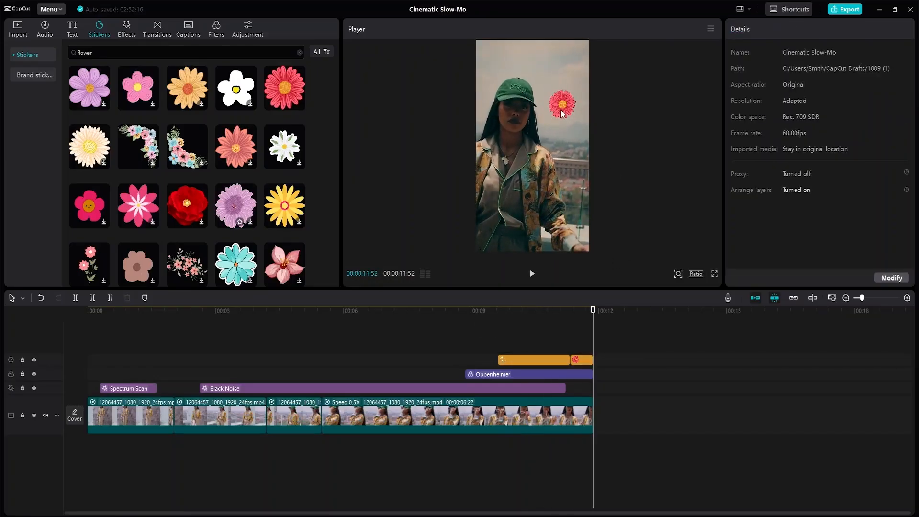
# - Move the red flower clip to its own track above the text sticker and center it in the frame at X 0, Y 0
pyautogui.moveTo(582, 363); pyautogui.dragTo(581, 350)
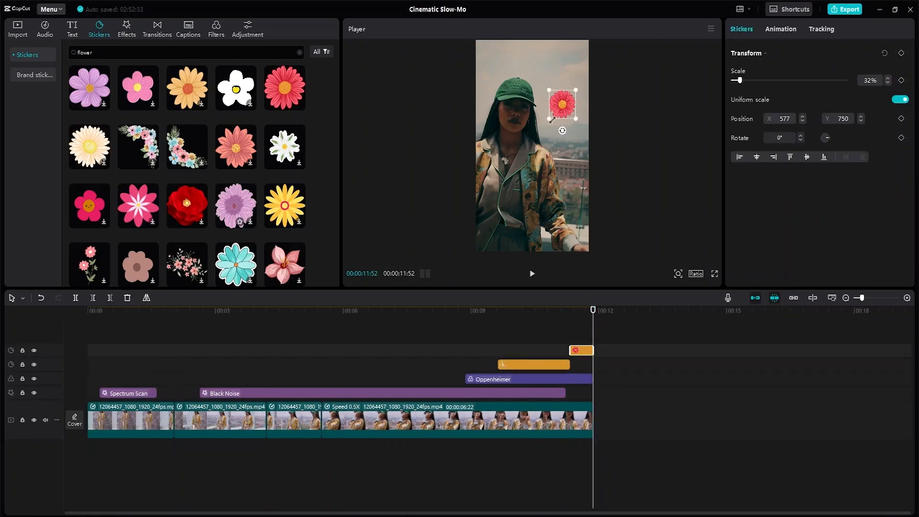
pyautogui.moveTo(564, 105); pyautogui.dragTo(533, 145)
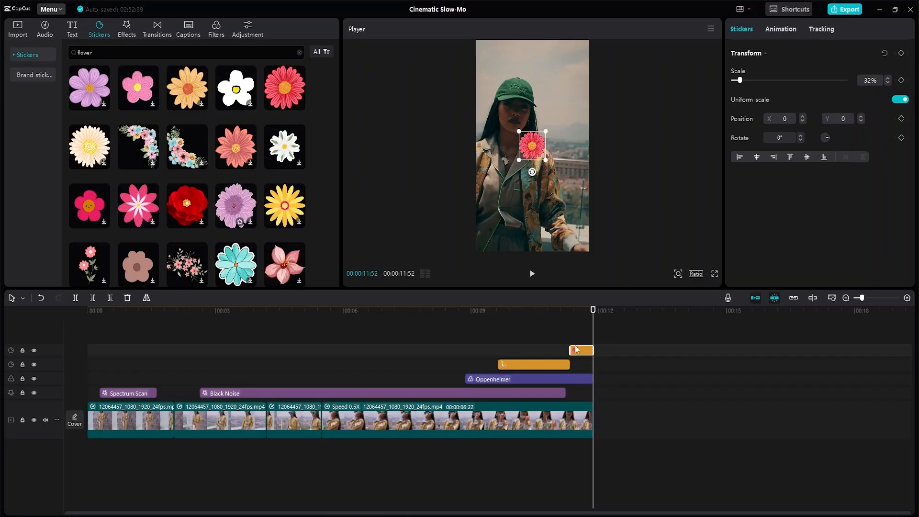
# - Keyframe the flower's scale from 32% at 00:00:11:20 to 500% at the clip's end and play the growth back
pyautogui.moveTo(592, 312); pyautogui.dragTo(570, 311)
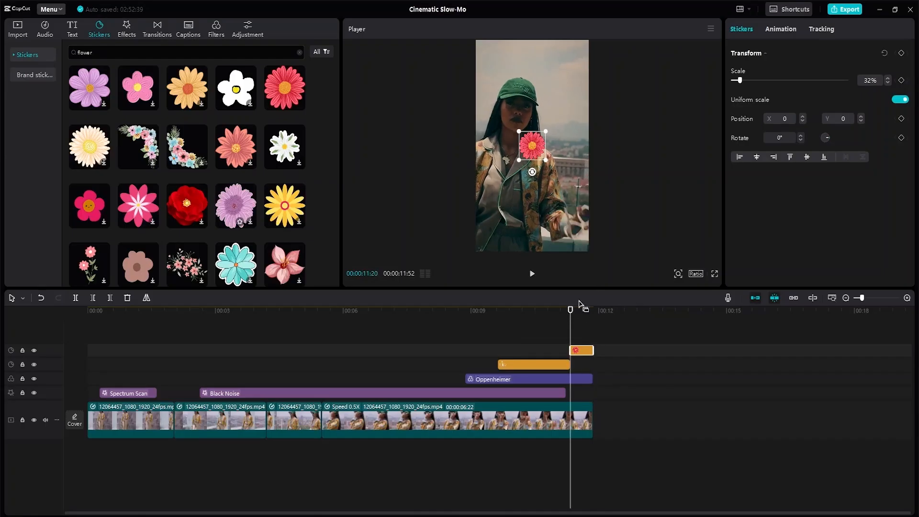
pyautogui.click(901, 80)
pyautogui.moveTo(570, 311); pyautogui.dragTo(593, 312)
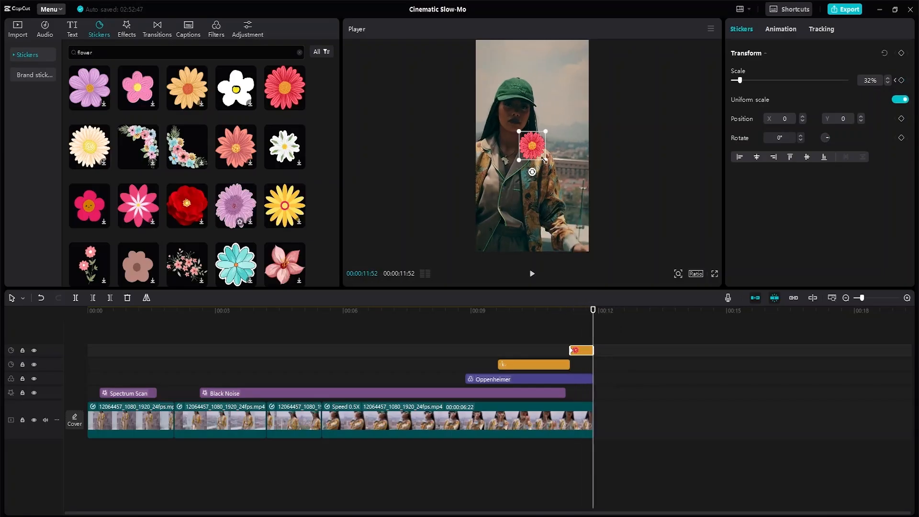
pyautogui.moveTo(536, 151); pyautogui.dragTo(777, 448)
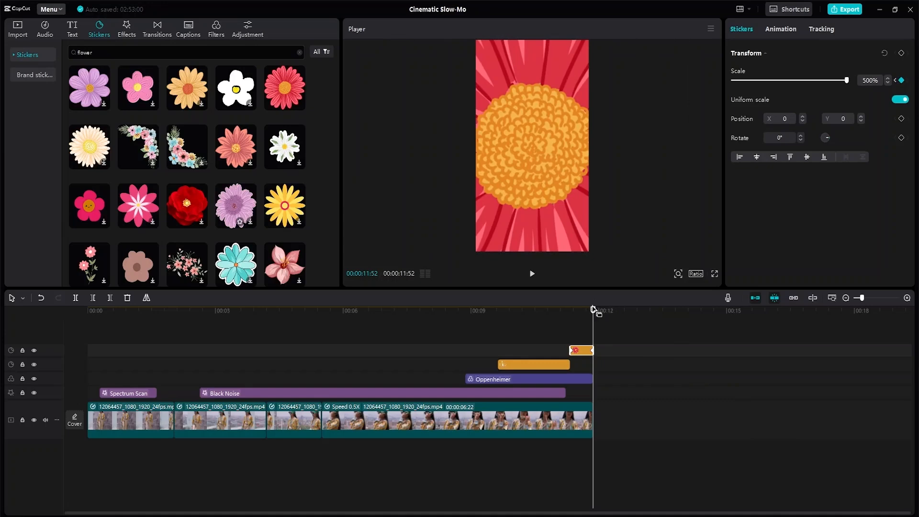
pyautogui.moveTo(590, 312); pyautogui.dragTo(398, 317)
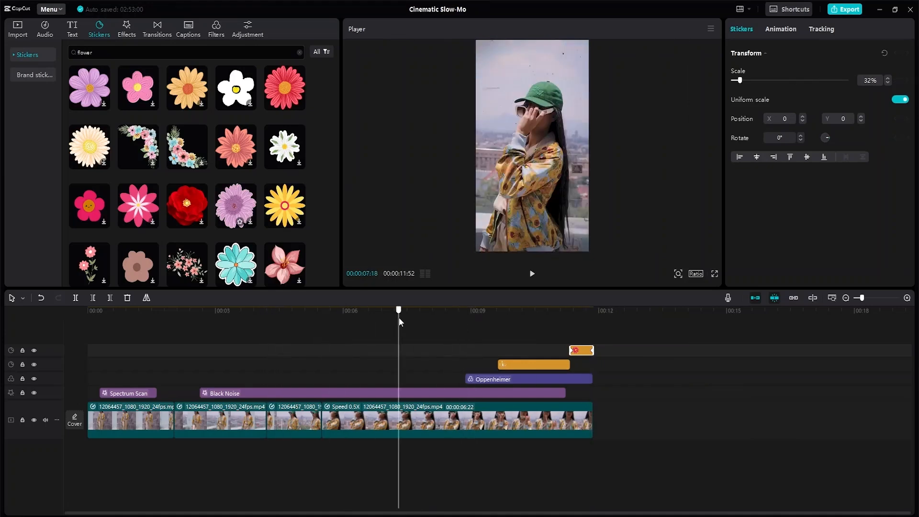
pyautogui.press('space')
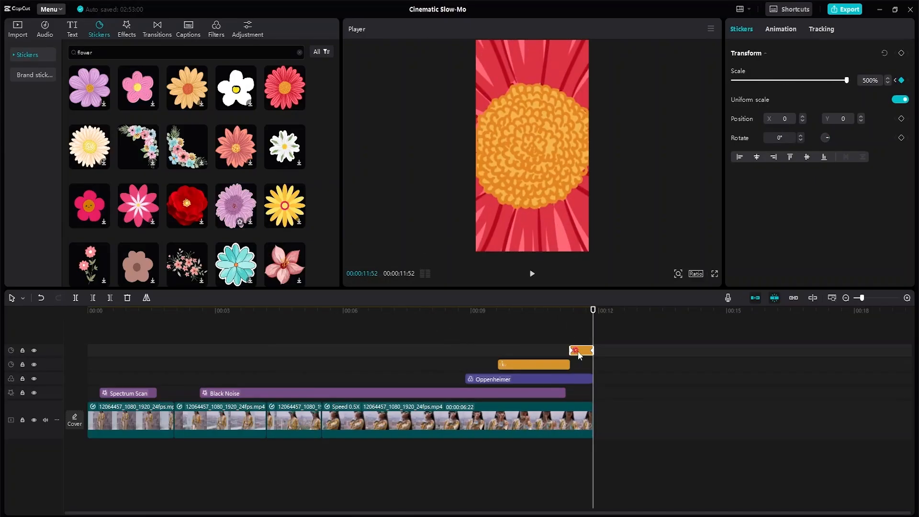
# - Try a shorter flower clip by trimming its start to about 11.4 seconds, and play the ending back
pyautogui.moveTo(572, 350); pyautogui.dragTo(576, 349)
pyautogui.moveTo(592, 312); pyautogui.dragTo(548, 316)
pyautogui.press('space')
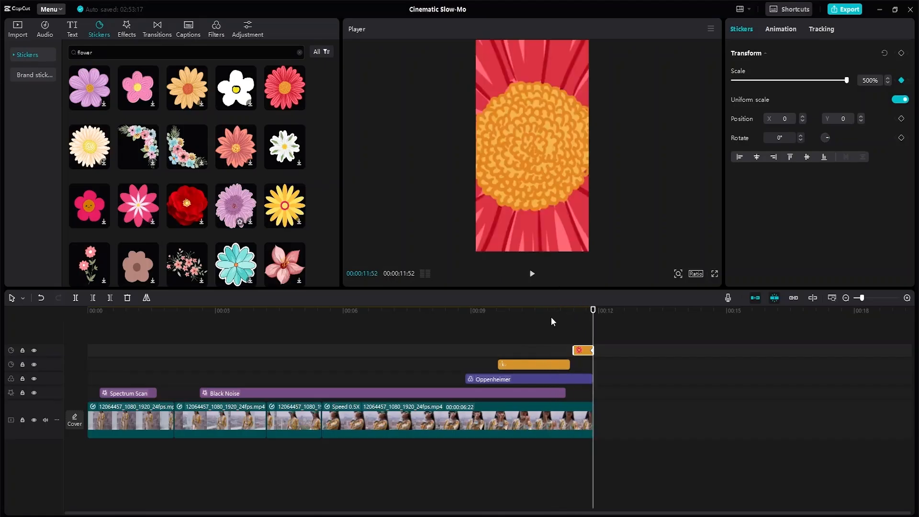
pyautogui.press('space')
# - Extend the flower clip's start back to the text sticker's end and play the edit
pyautogui.moveTo(573, 348); pyautogui.dragTo(573, 348)
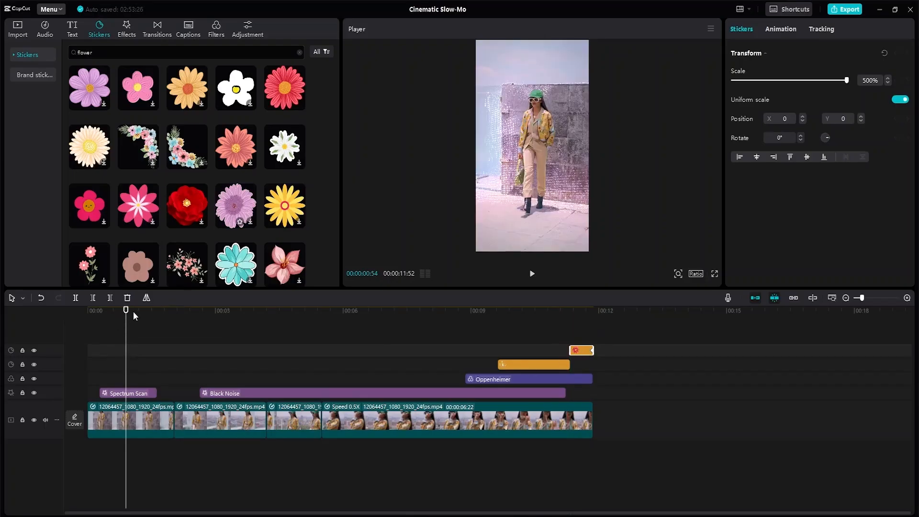
pyautogui.moveTo(125, 311); pyautogui.dragTo(459, 340)
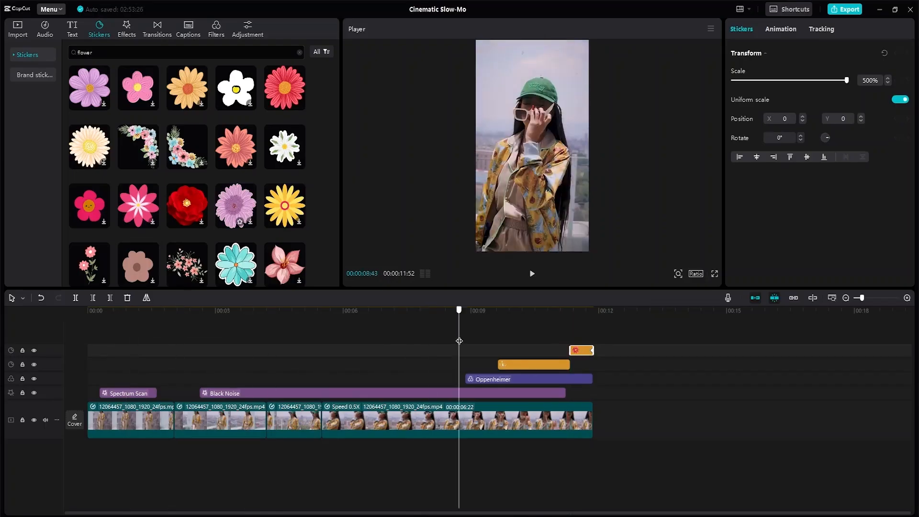
pyautogui.press('space')
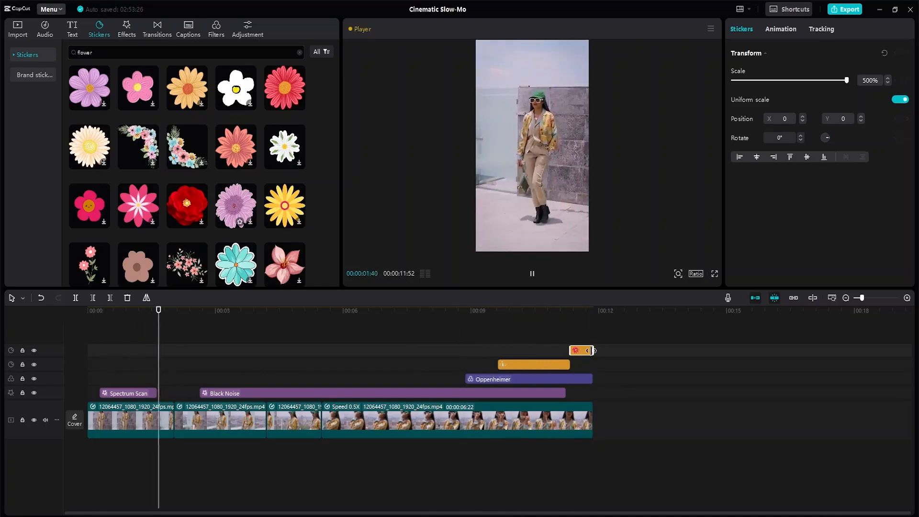
# - Extend the flower clip's end to about 13.7 seconds and delete its remaining scale keyframe, keeping its start at the text sticker's end
pyautogui.moveTo(592, 352); pyautogui.dragTo(672, 352)
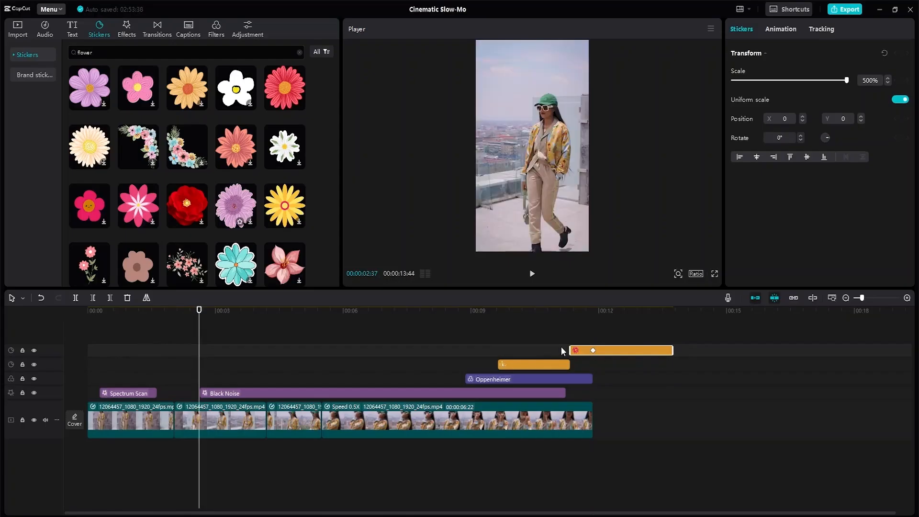
pyautogui.moveTo(570, 350); pyautogui.dragTo(509, 351)
pyautogui.click(593, 350)
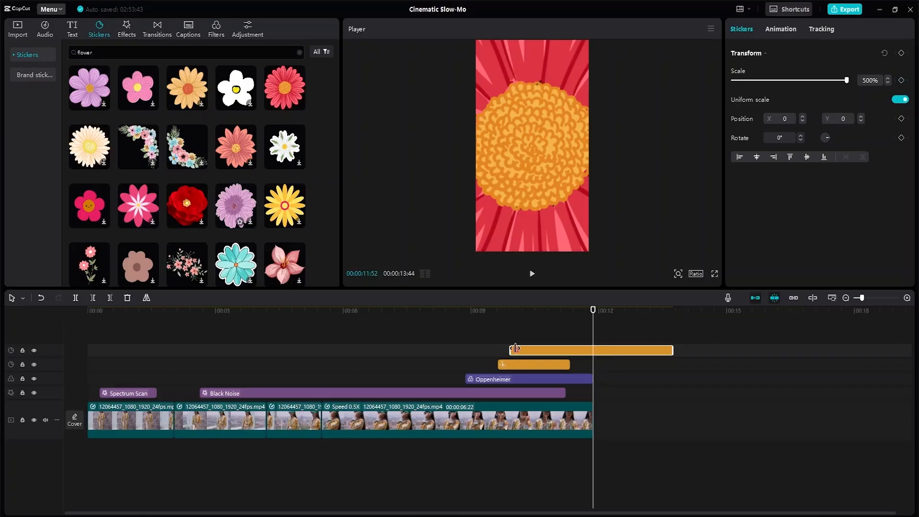
pyautogui.moveTo(511, 348); pyautogui.dragTo(572, 348)
# - Add a scale keyframe at the flower clip's start, 00:00:11:20, and set the scale to 76%
pyautogui.moveTo(594, 318); pyautogui.dragTo(570, 314)
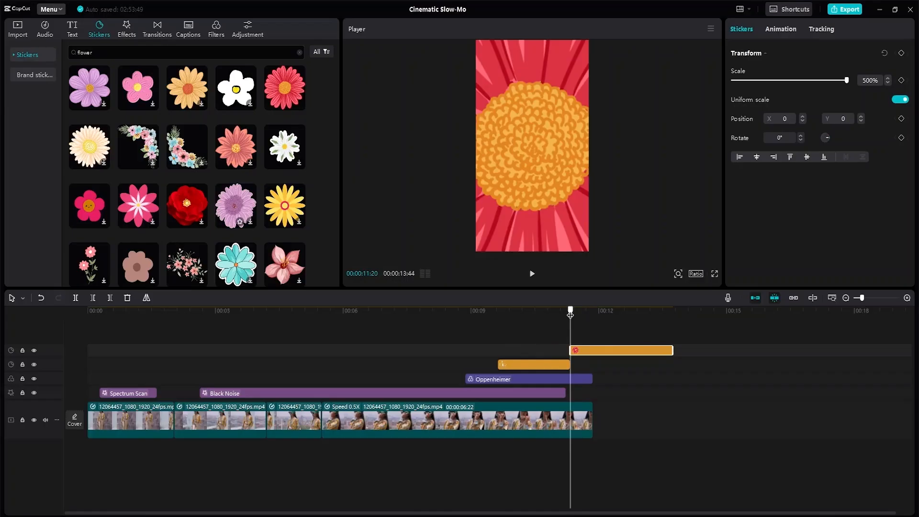
pyautogui.click(902, 80)
pyautogui.moveTo(844, 82); pyautogui.dragTo(750, 83)
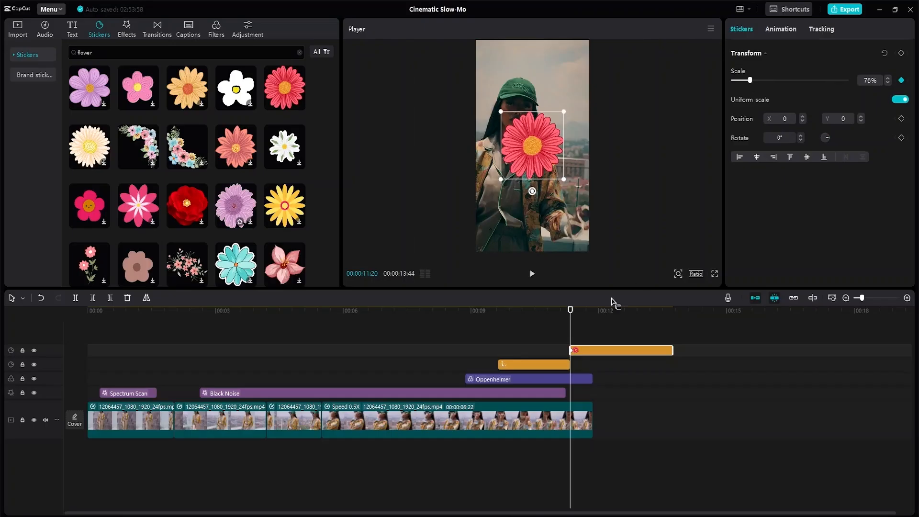
# - Trim the flower clip's end back to the video's end and keyframe its scale at 500% there
pyautogui.moveTo(672, 350); pyautogui.dragTo(594, 352)
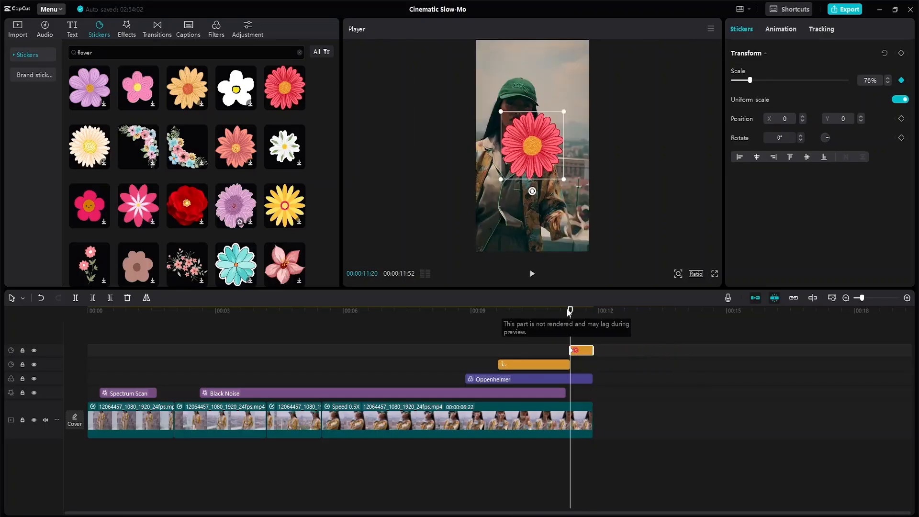
pyautogui.moveTo(570, 311); pyautogui.dragTo(593, 320)
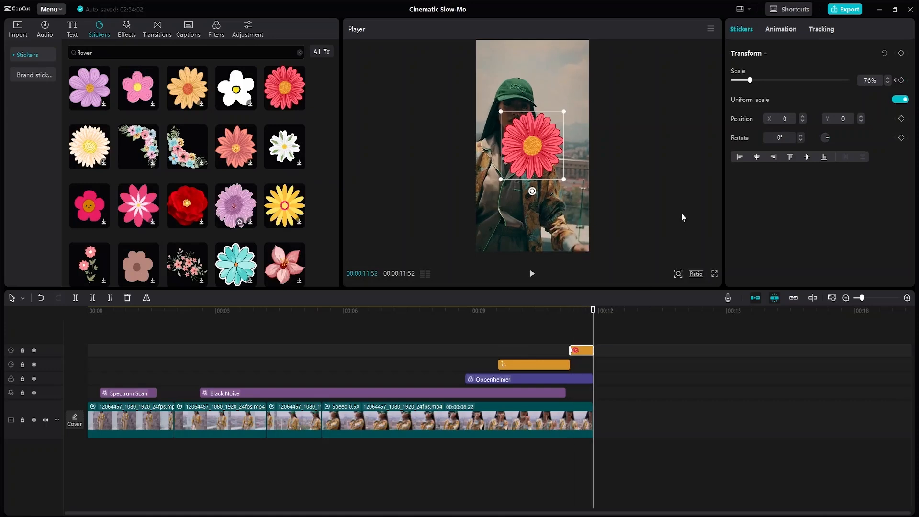
pyautogui.moveTo(749, 80); pyautogui.dragTo(848, 82)
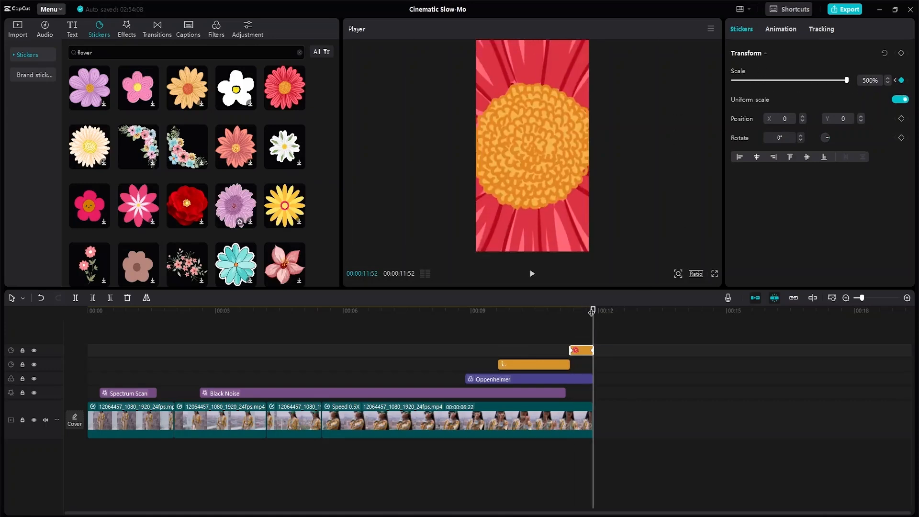
# - Play back the ending from the start of the Oppenheimer filter, and then the whole edit from the beginning
pyautogui.click(466, 309)
pyautogui.press('space')
pyautogui.moveTo(592, 316); pyautogui.dragTo(1, 352)
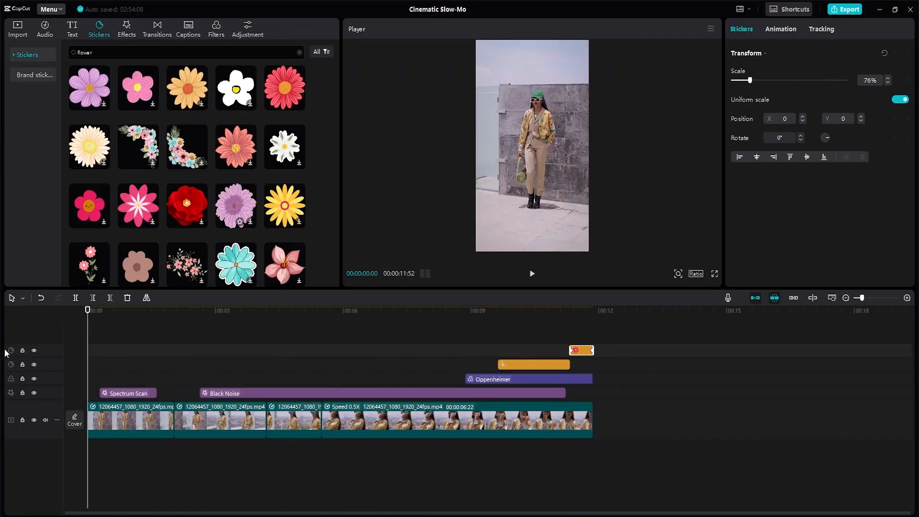
pyautogui.press('space')
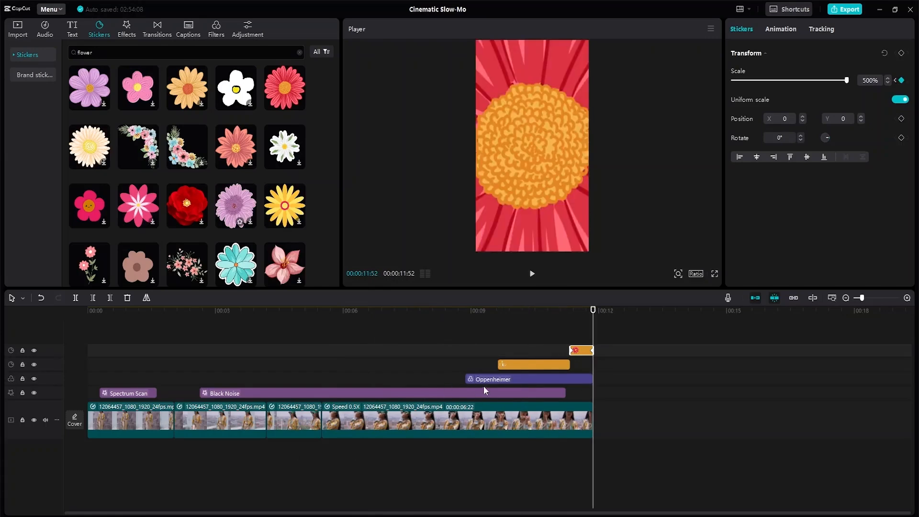
# - Add an intensity keyframe of 0 to the Oppenheimer filter at its start, 00:00:08:52
pyautogui.click(500, 379)
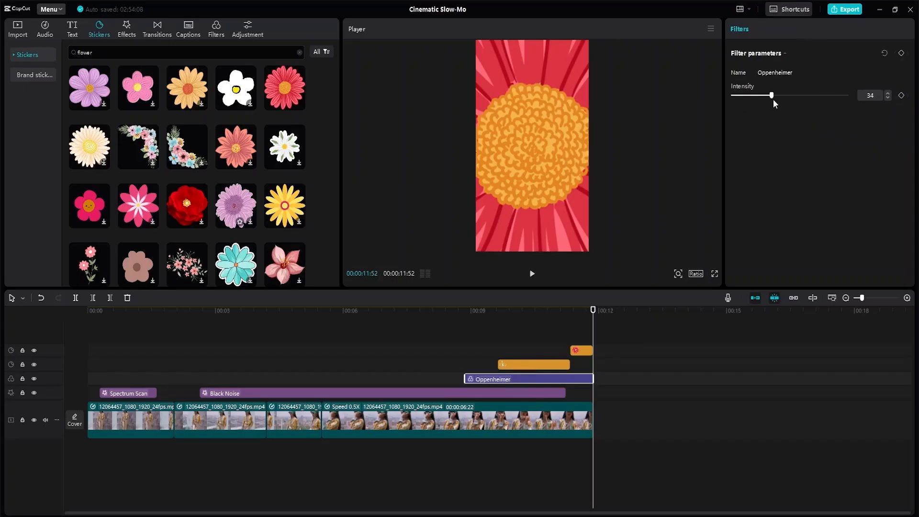
pyautogui.moveTo(593, 313); pyautogui.dragTo(466, 323)
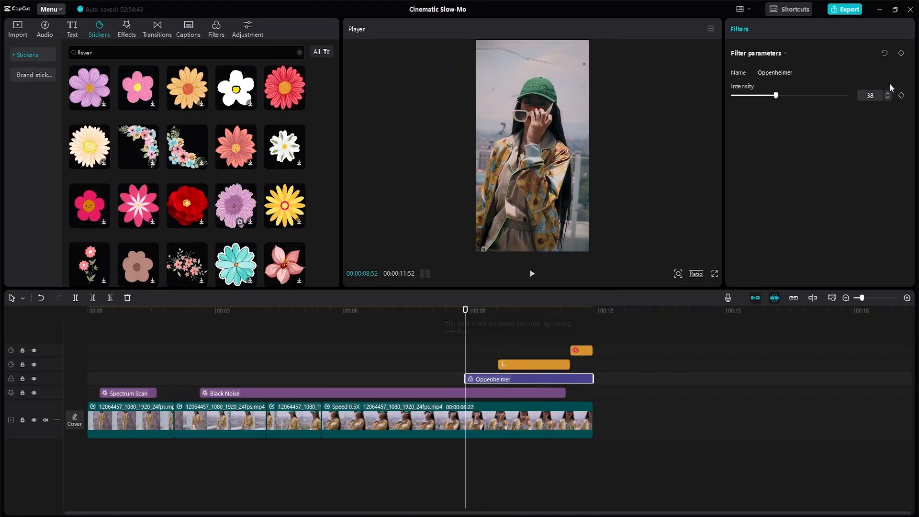
pyautogui.moveTo(776, 96); pyautogui.dragTo(737, 98)
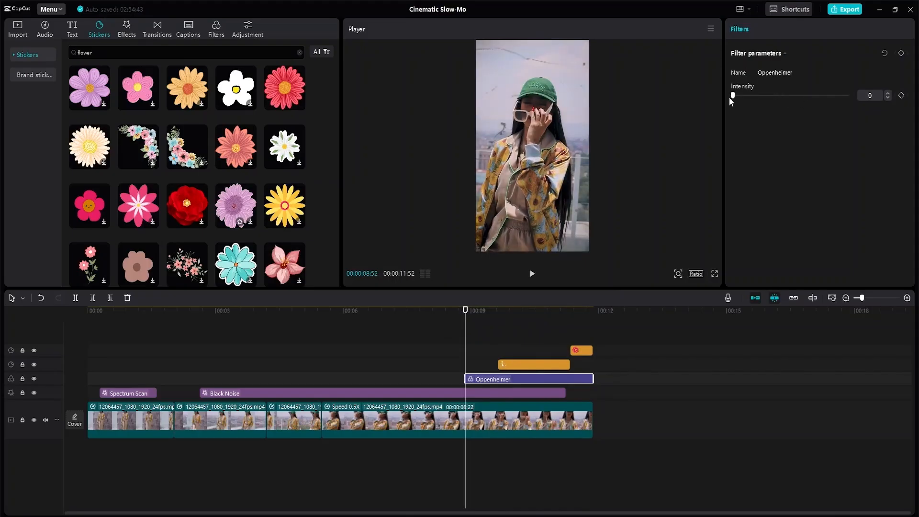
pyautogui.click(901, 95)
# - Keyframe the Oppenheimer filter's intensity at 90 where the text sticker starts, 00:00:09:38
pyautogui.moveTo(466, 310); pyautogui.dragTo(496, 320)
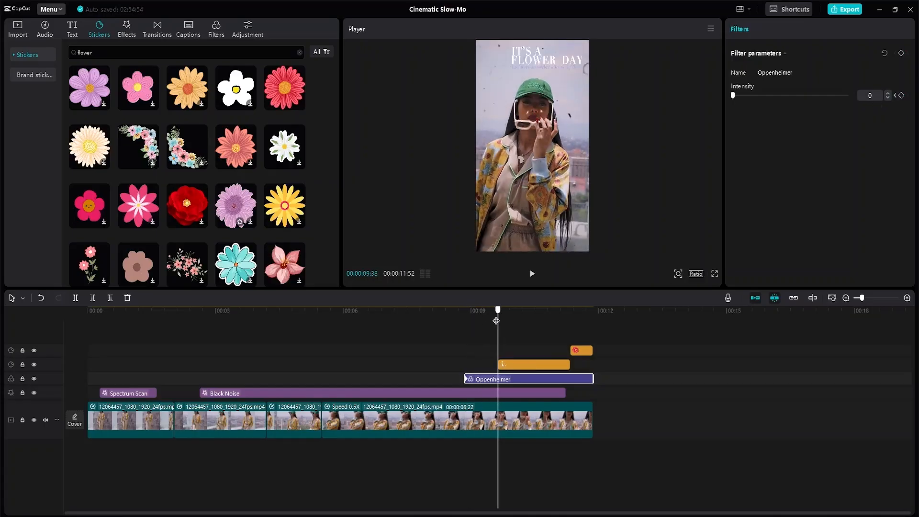
pyautogui.moveTo(733, 96); pyautogui.dragTo(804, 102)
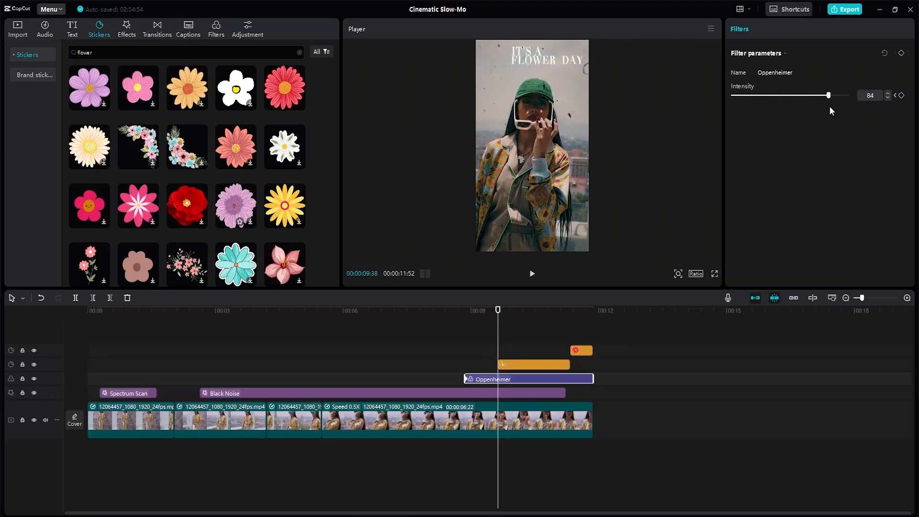
pyautogui.moveTo(837, 109); pyautogui.dragTo(836, 108)
# - Play back the filter fade from shortly before the Oppenheimer filter, and replay the edit from the beginning
pyautogui.moveTo(497, 311); pyautogui.dragTo(440, 318)
pyautogui.press('space')
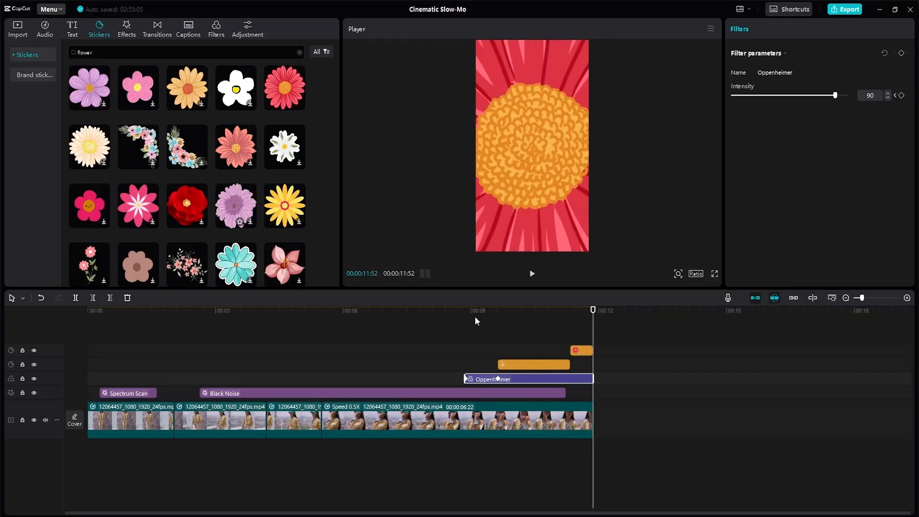
pyautogui.press('space')
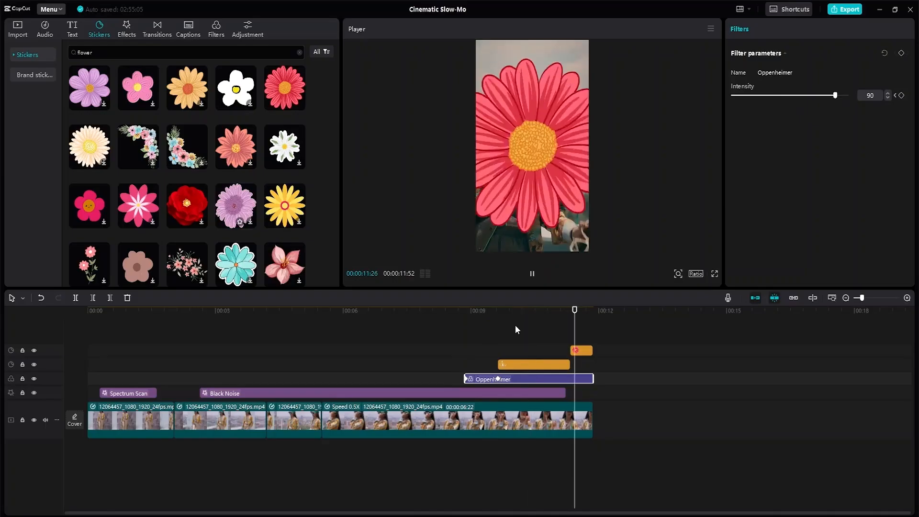
pyautogui.press('space')
pyautogui.press('space')
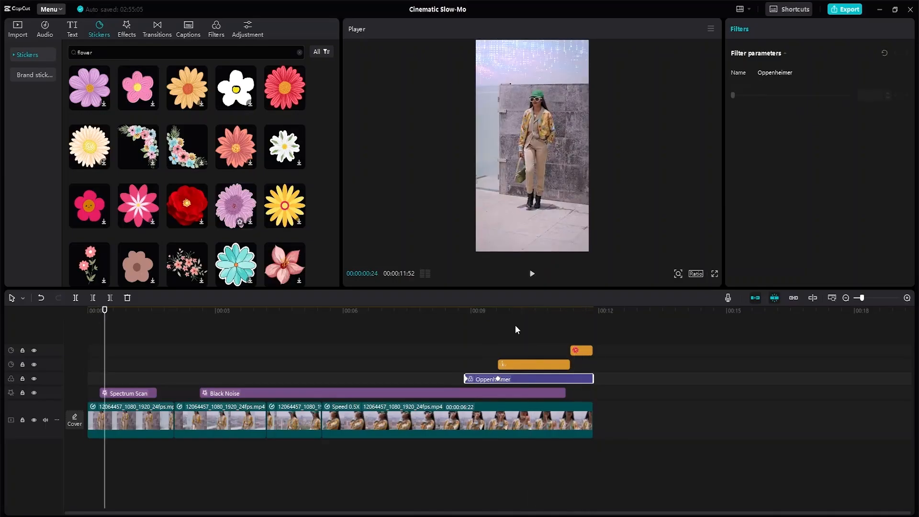
# - Search the music library for "drop" and add the track "Drop That - 现场" below the video from the timeline's start
pyautogui.click(45, 30)
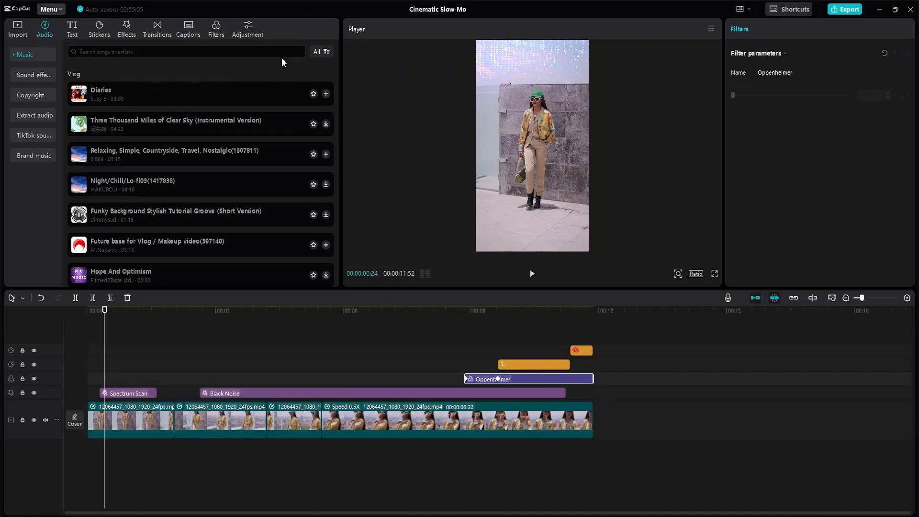
pyautogui.click(280, 51)
pyautogui.write('drop')
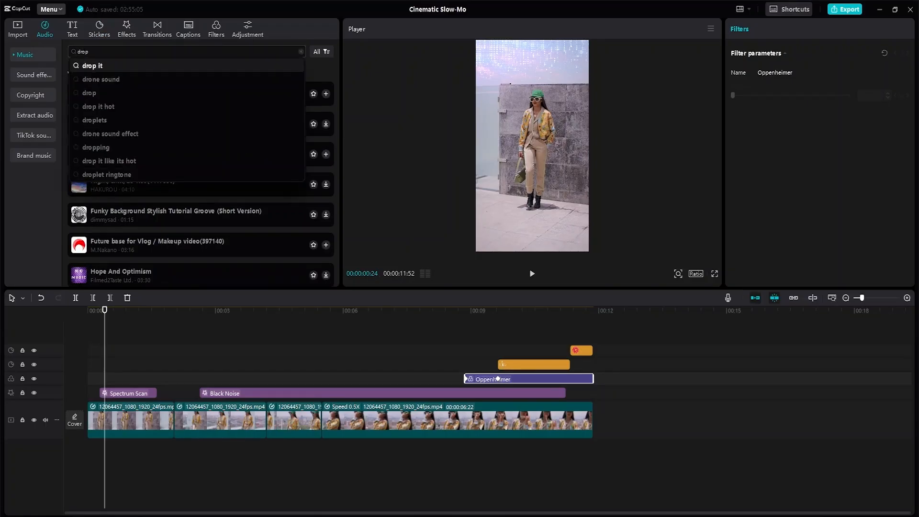
pyautogui.press('Return')
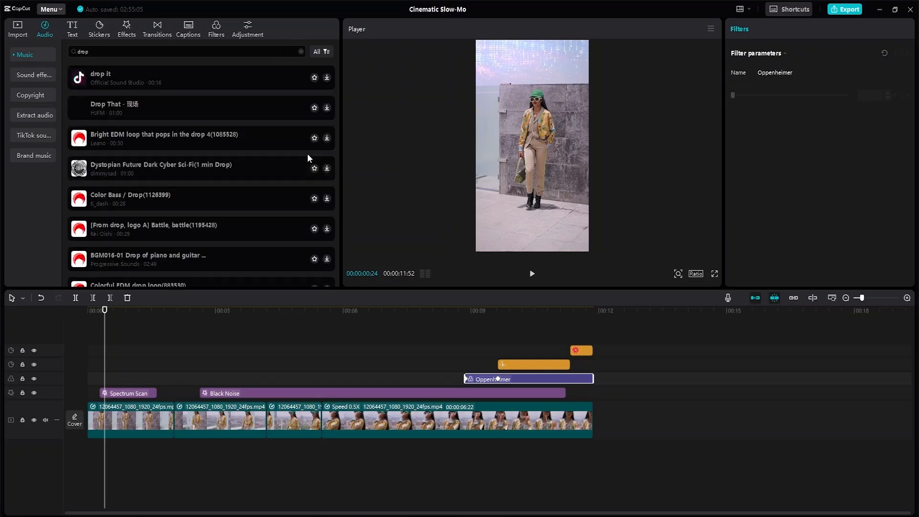
pyautogui.click(126, 115)
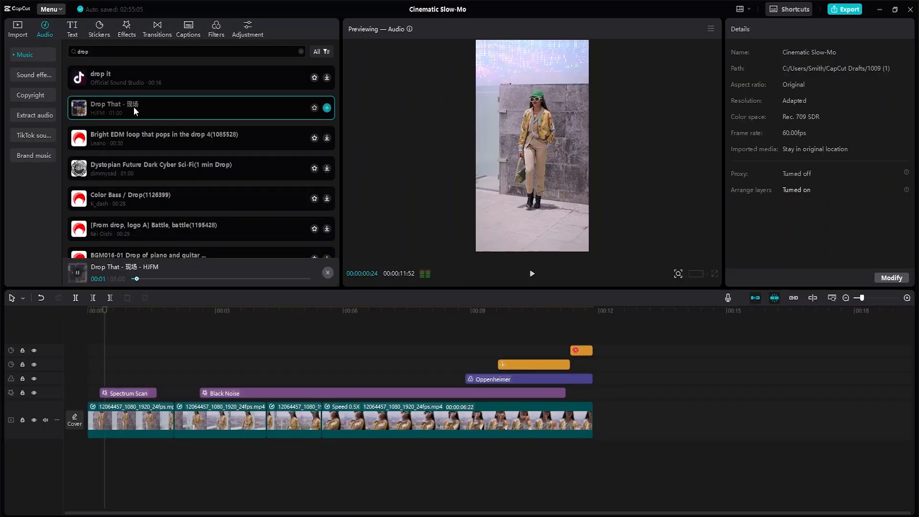
pyautogui.moveTo(128, 108); pyautogui.dragTo(89, 449)
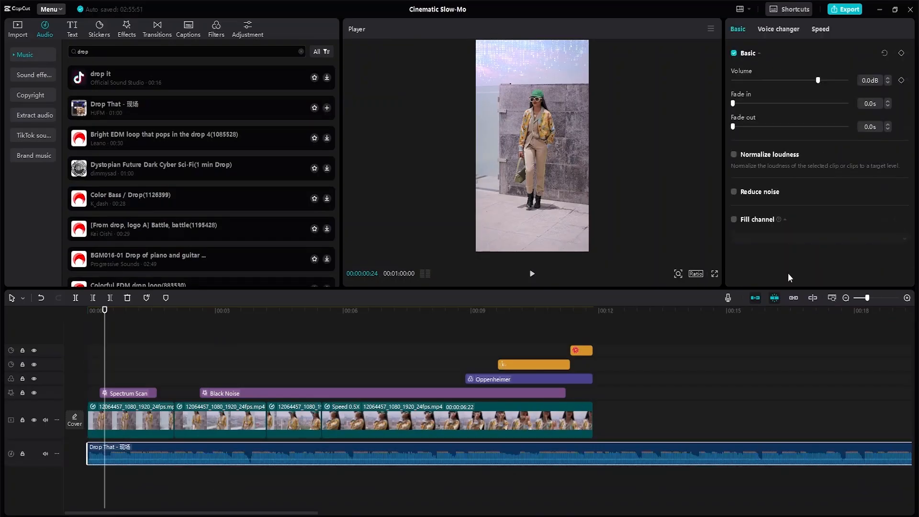
# - Trim the music track's end to the end of the video at 00:00:11:52
pyautogui.click(833, 298)
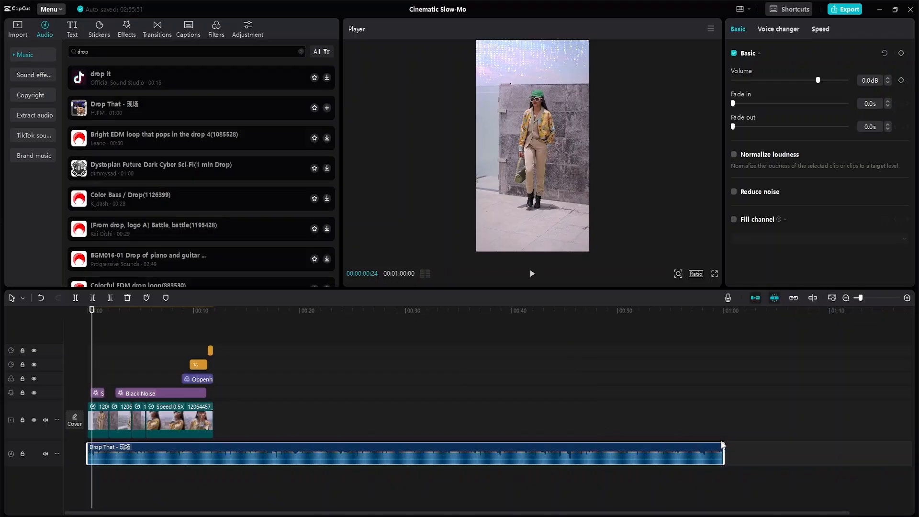
pyautogui.moveTo(722, 445); pyautogui.dragTo(214, 447)
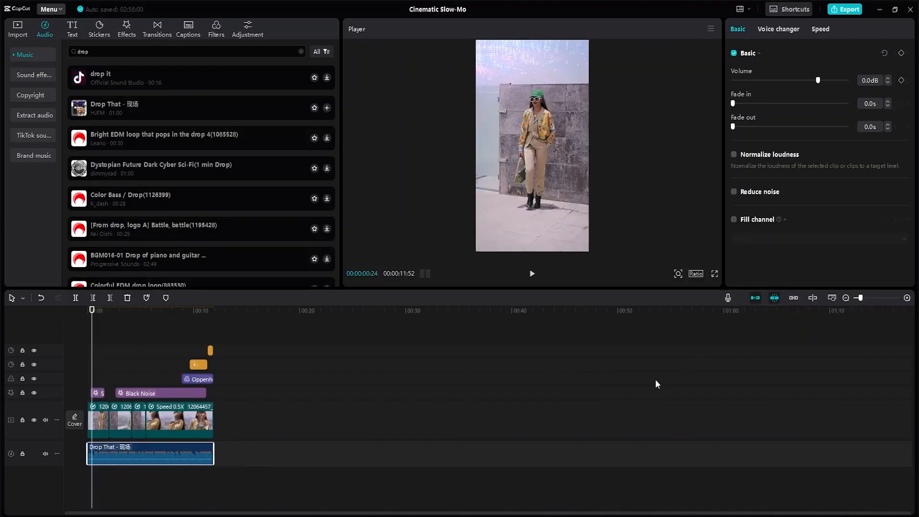
pyautogui.hotkey('shift', 'z')
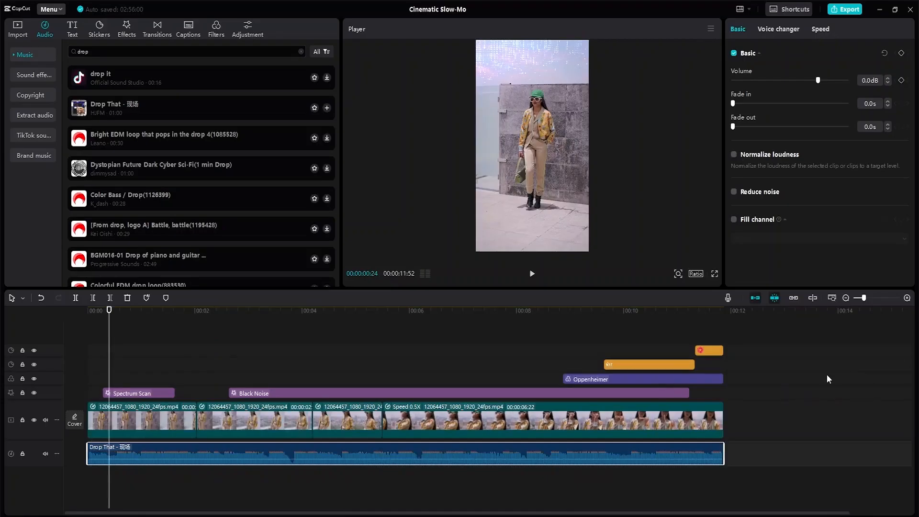
pyautogui.click(835, 376)
# - Play the finished edit in full screen from the beginning to the end, and return to the editor
pyautogui.moveTo(723, 310); pyautogui.dragTo(0, 351)
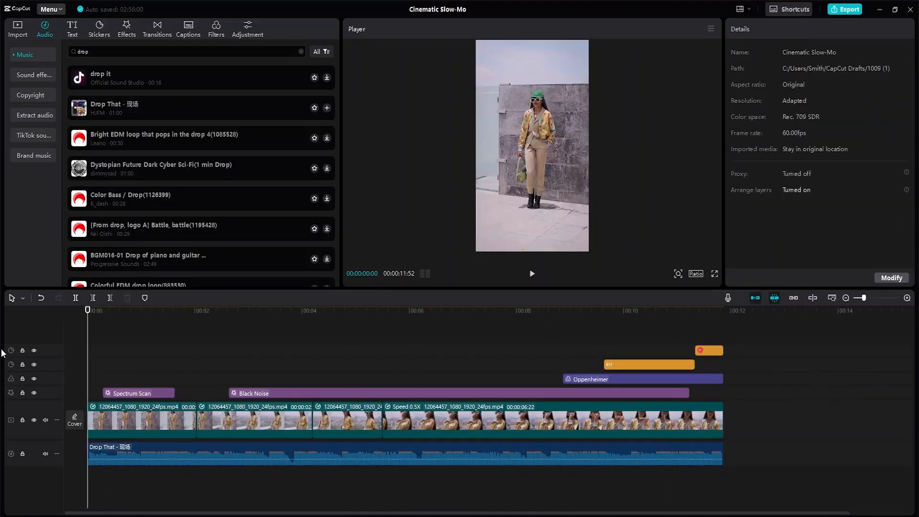
pyautogui.click(715, 275)
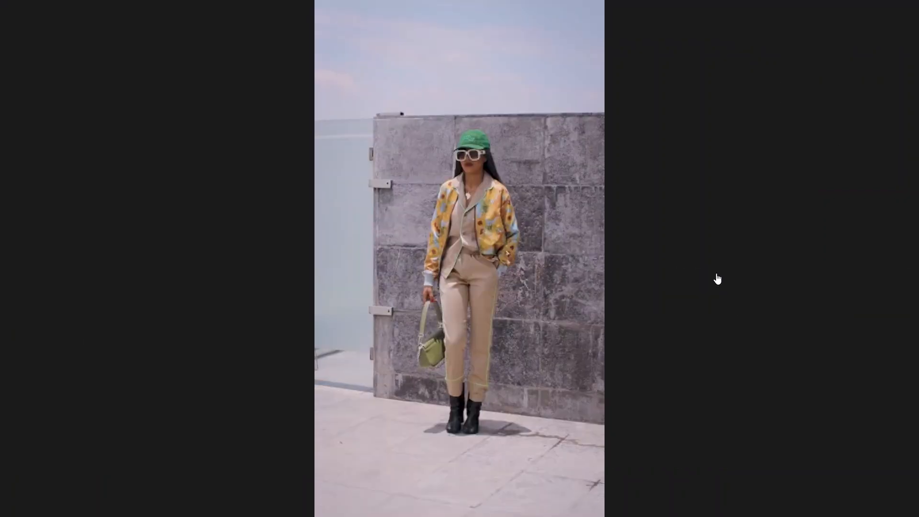
pyautogui.press('space')
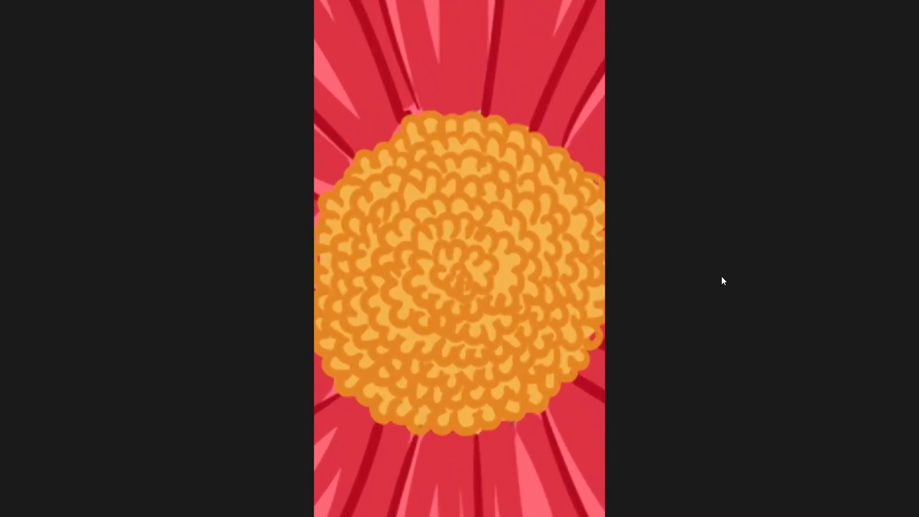
pyautogui.press('Escape')
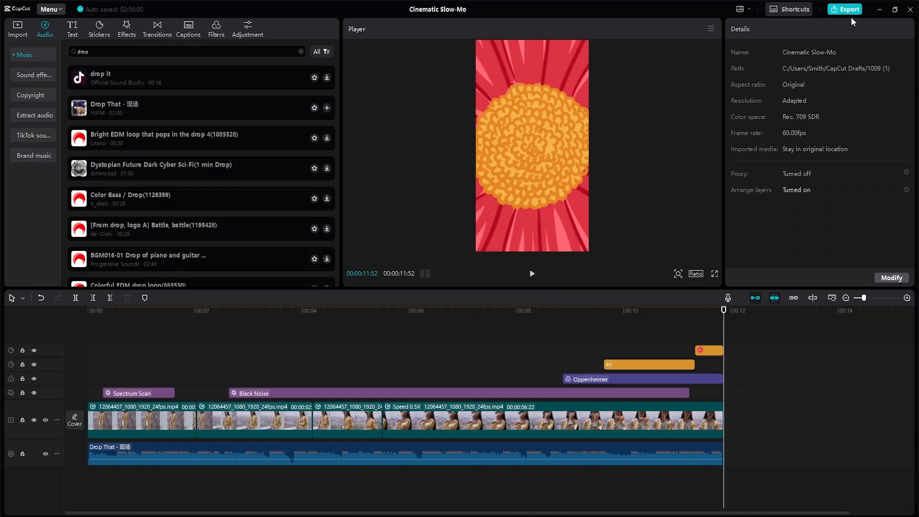
# - Open the export settings and set the destination to the Advance Capcut Tutorial Resource File folder on the Desktop
pyautogui.hotkey('ctrl', 'e')
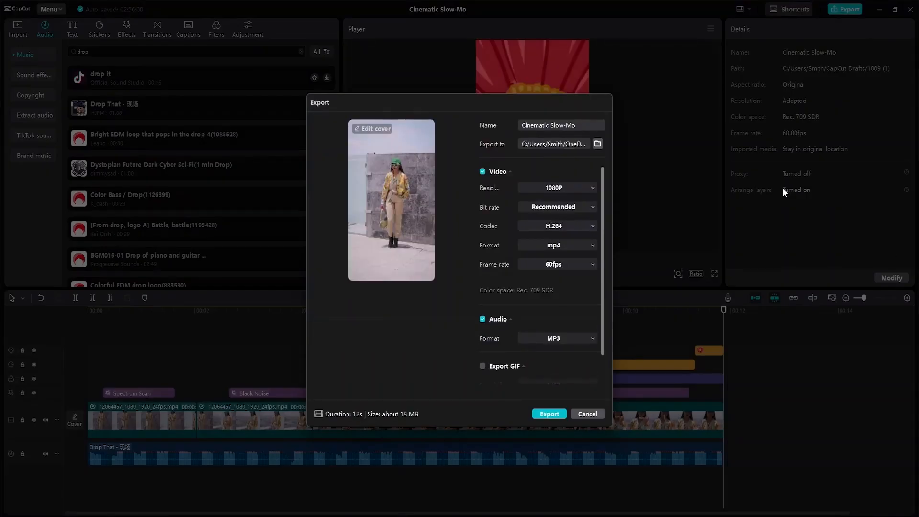
pyautogui.click(598, 143)
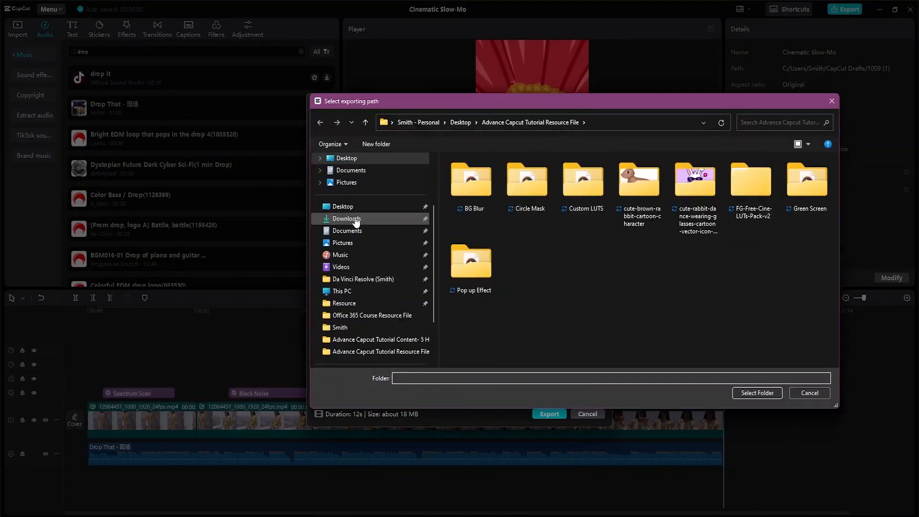
pyautogui.click(359, 206)
pyautogui.click(518, 198)
pyautogui.doubleClick(518, 197)
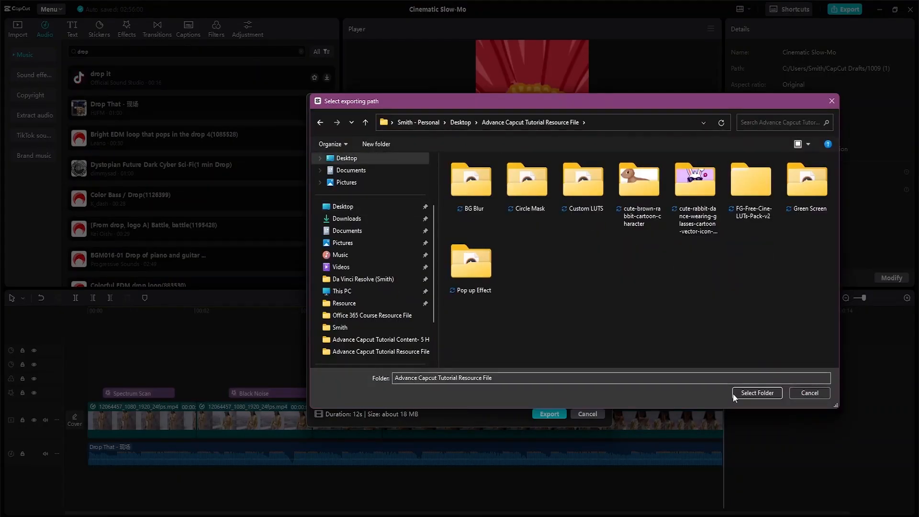
pyautogui.click(764, 394)
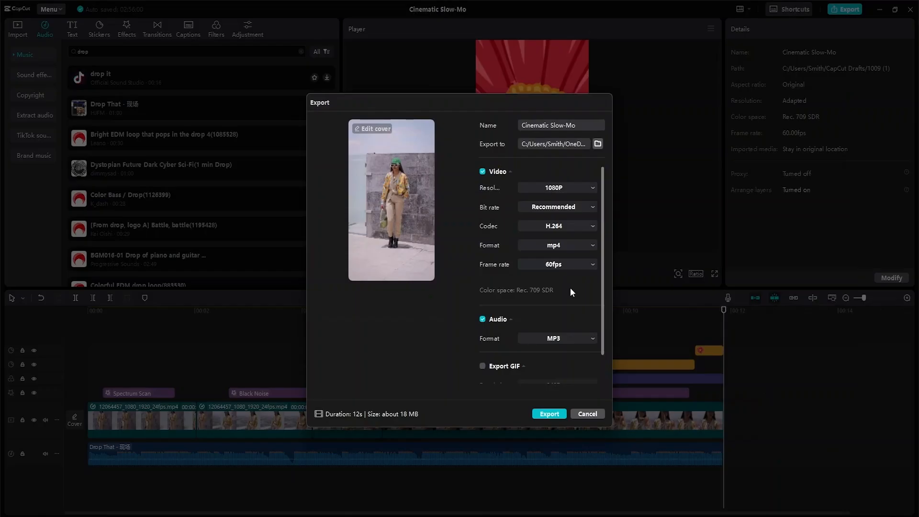
# - Review the remaining export settings and the available audio formats, keeping MP3 selected
pyautogui.scroll(-1, 534, 307)
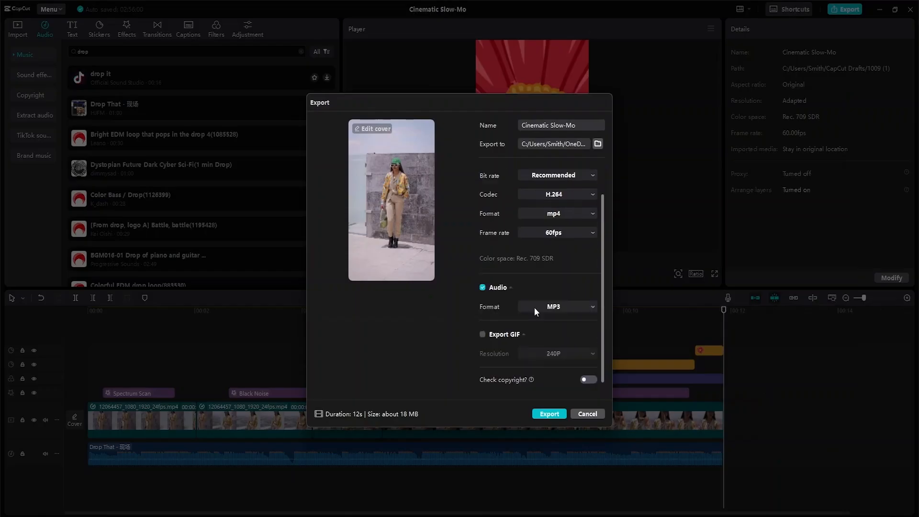
pyautogui.click(581, 309)
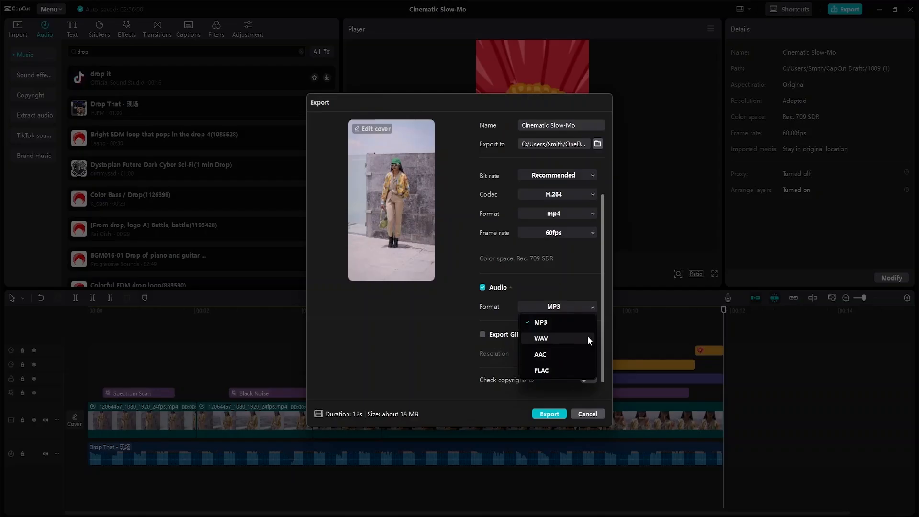
pyautogui.click(573, 306)
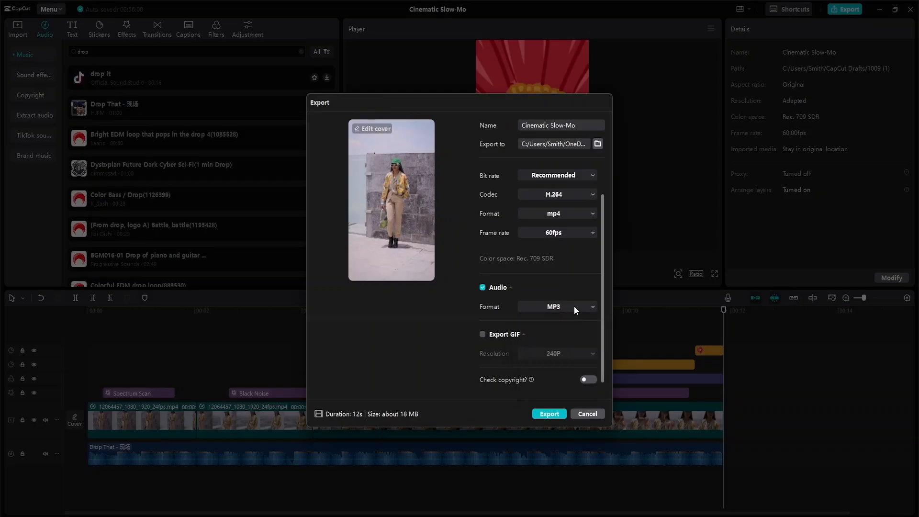